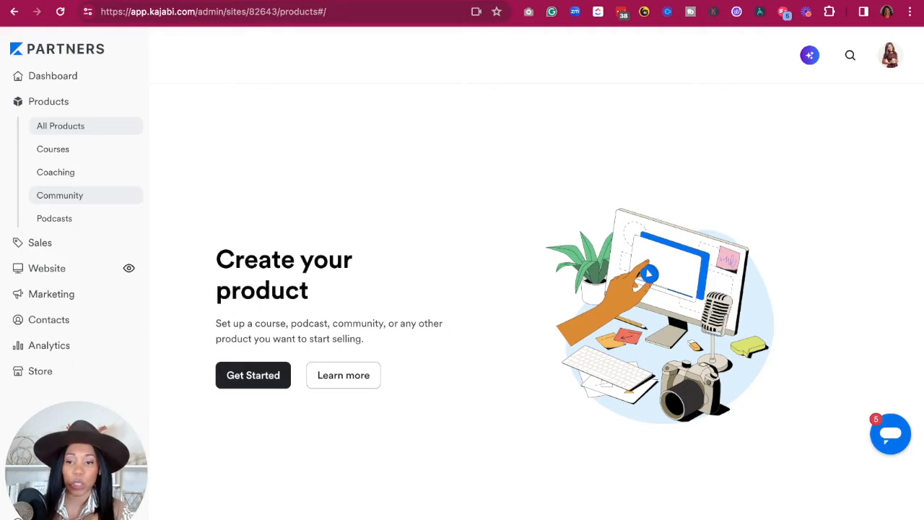
# Start a new Community product and name its access group "Corporate Misfit Community"
pyautogui.click(250, 376)
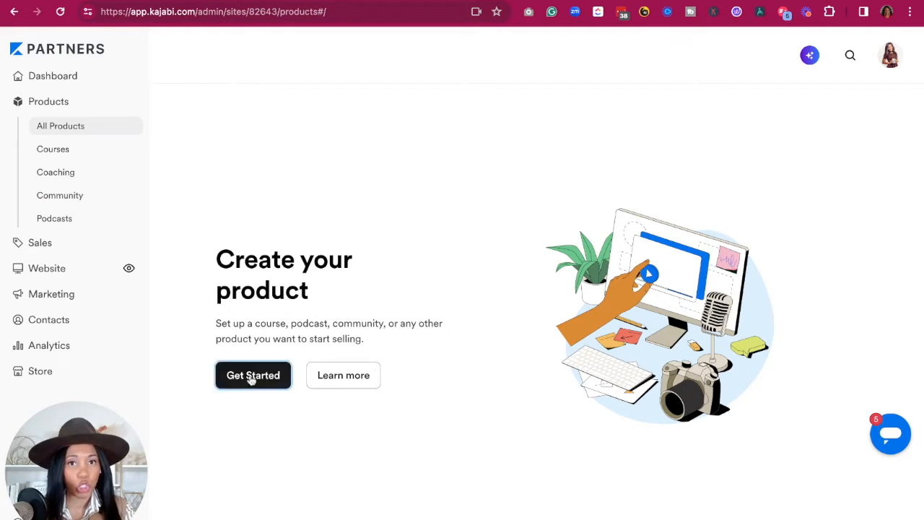
pyautogui.click(95, 267)
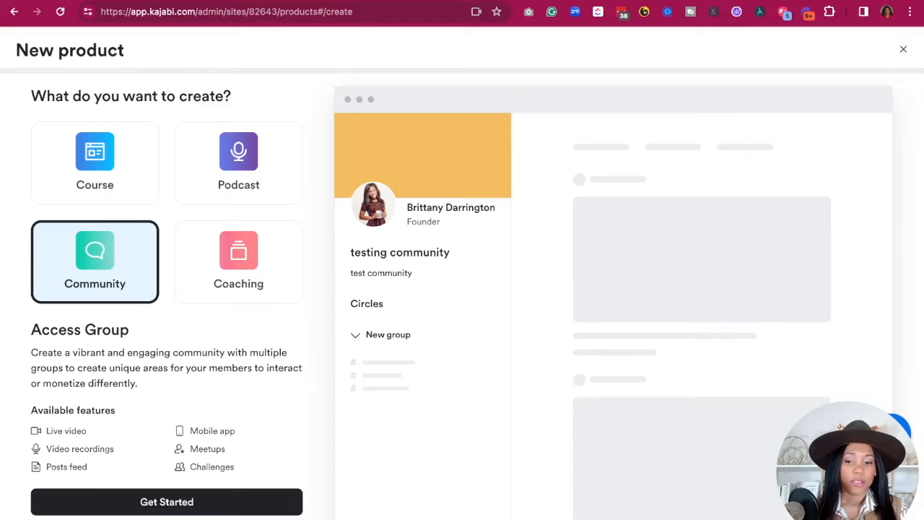
pyautogui.click(160, 502)
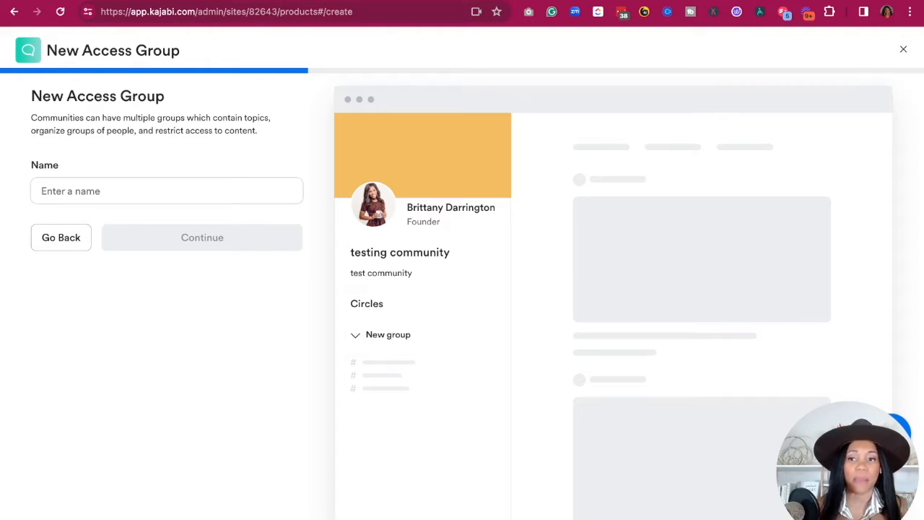
pyautogui.click(238, 193)
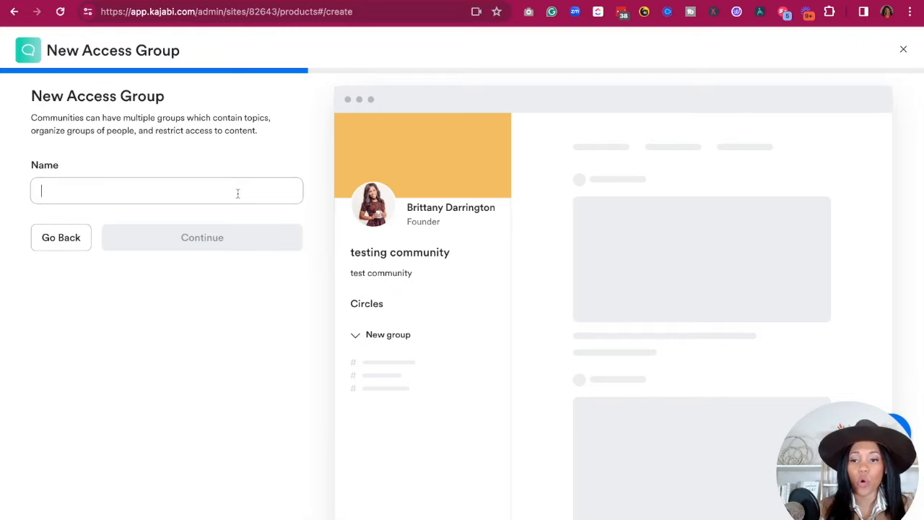
pyautogui.write('Corporate Misfit Community')
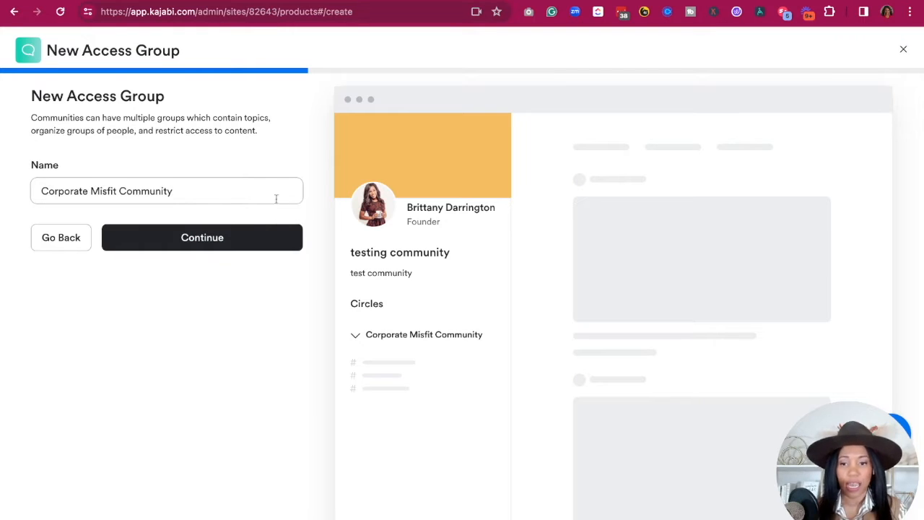
pyautogui.click(240, 236)
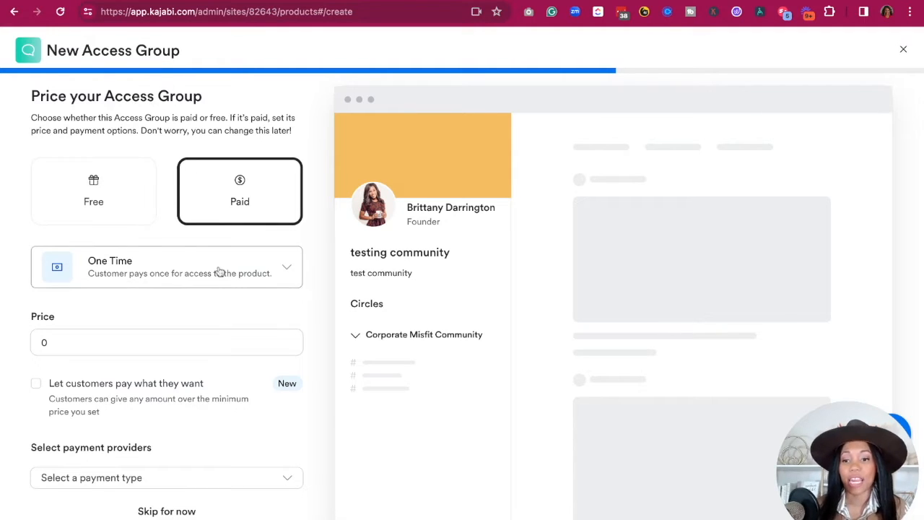
# Price the access group as a paid subscription of 29, billed every 1 month
pyautogui.click(273, 276)
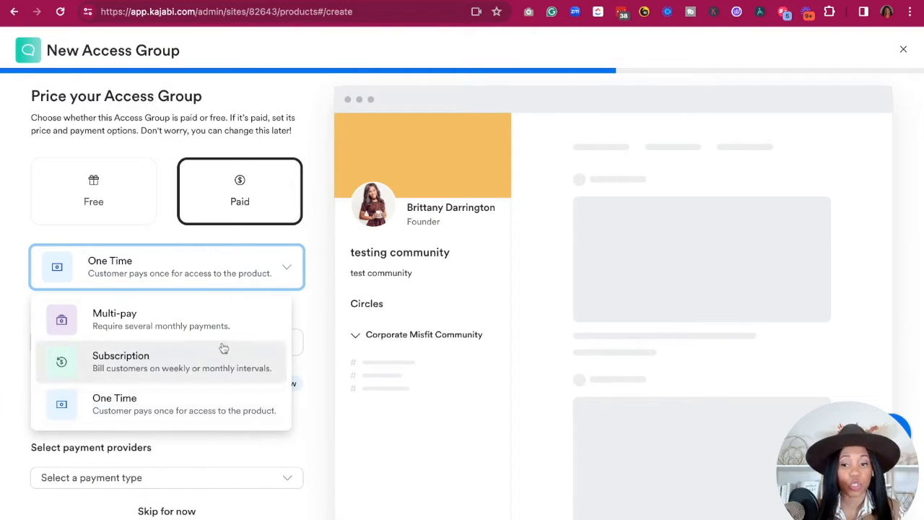
pyautogui.click(312, 319)
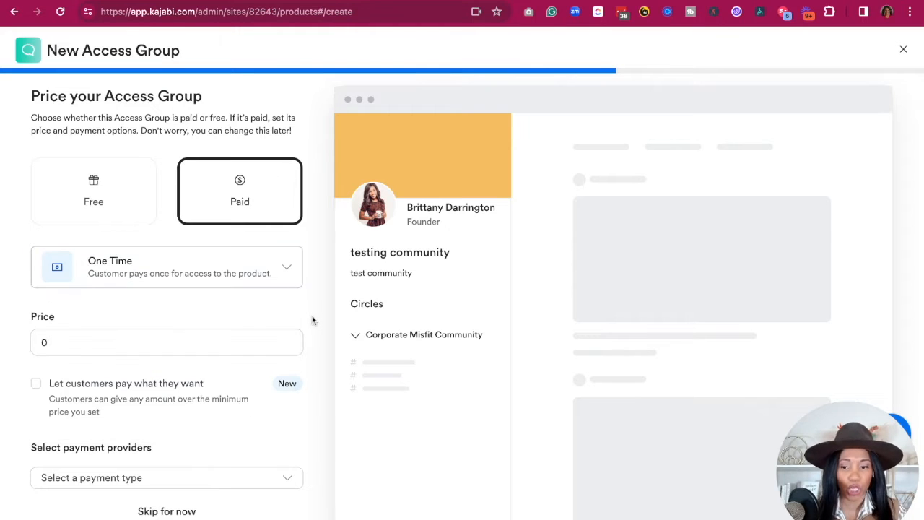
pyautogui.click(248, 275)
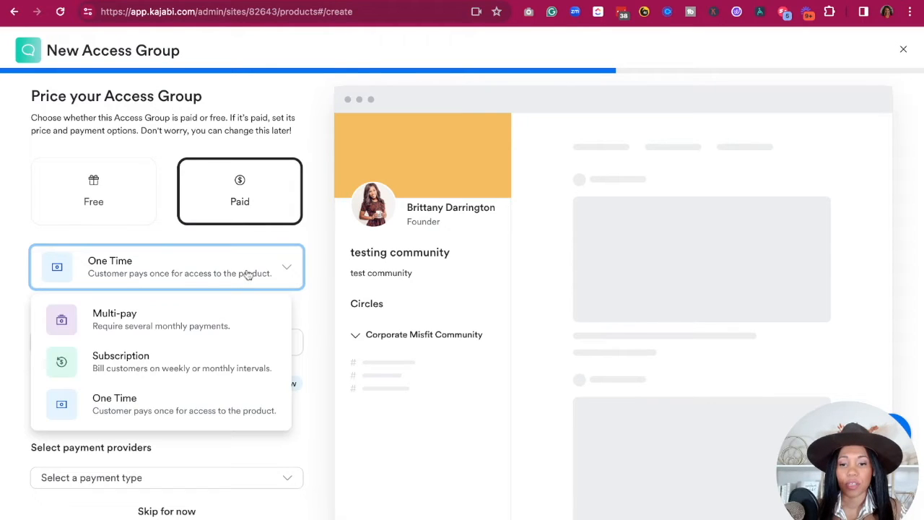
pyautogui.click(168, 360)
pyautogui.click(93, 342)
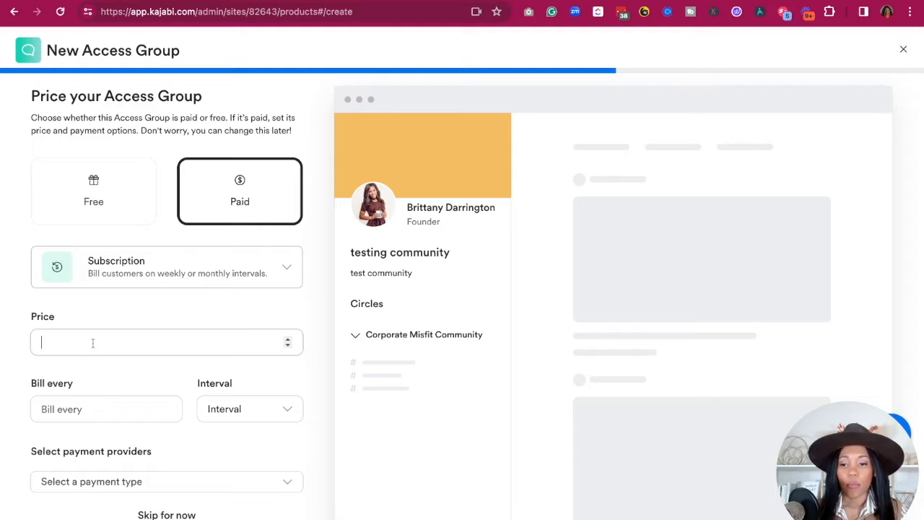
pyautogui.write('29')
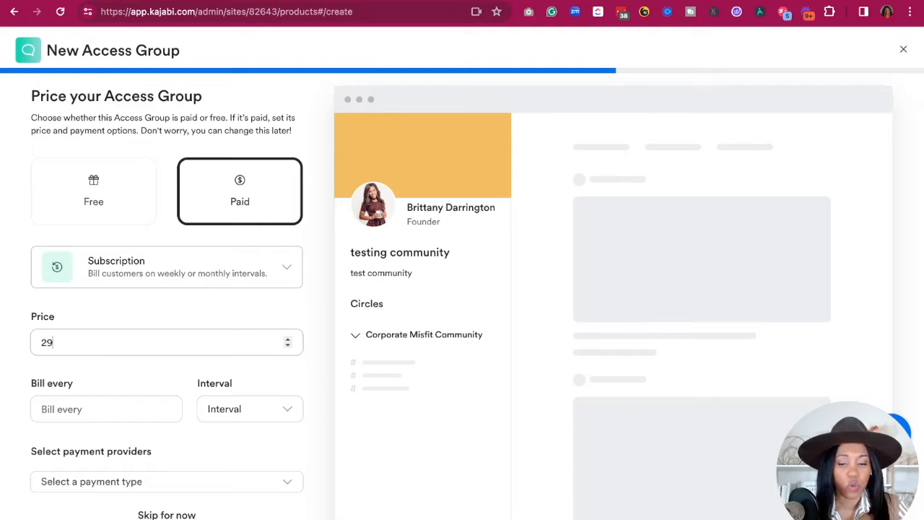
pyautogui.click(99, 411)
pyautogui.write('1')
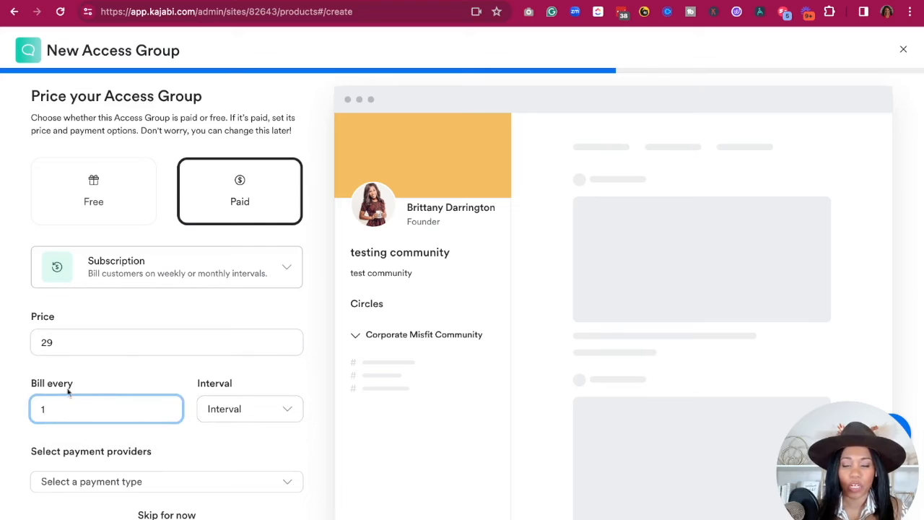
pyautogui.click(236, 417)
pyautogui.click(240, 342)
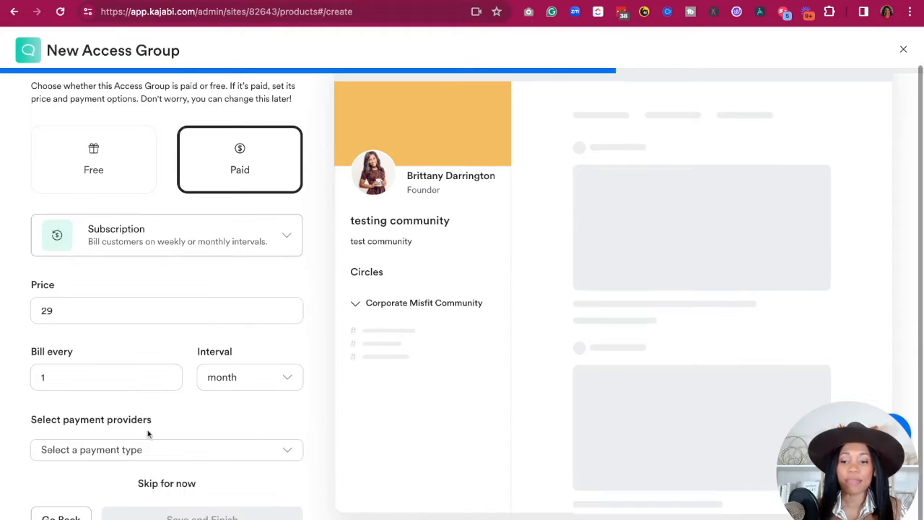
# Choose Kajabi Payments as the payment provider, then save and finish the access group
pyautogui.click(177, 457)
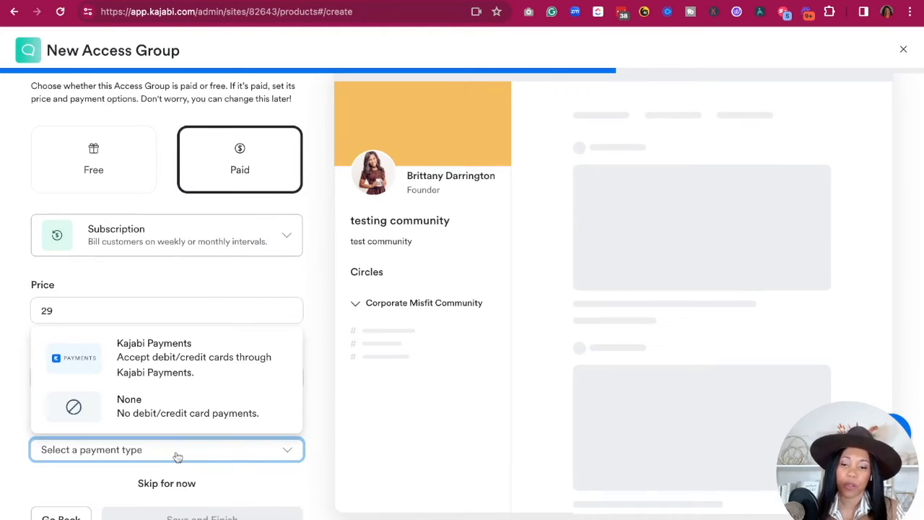
pyautogui.click(161, 373)
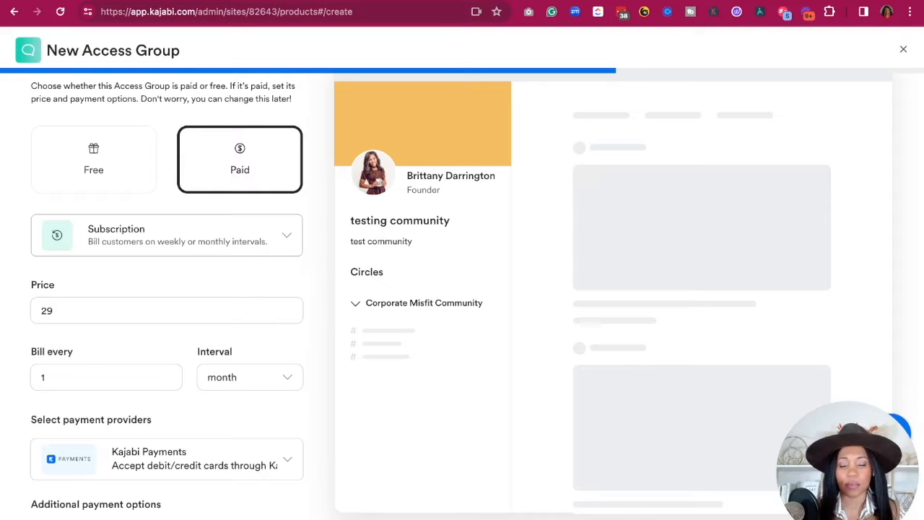
pyautogui.scroll(-5, 241, 497)
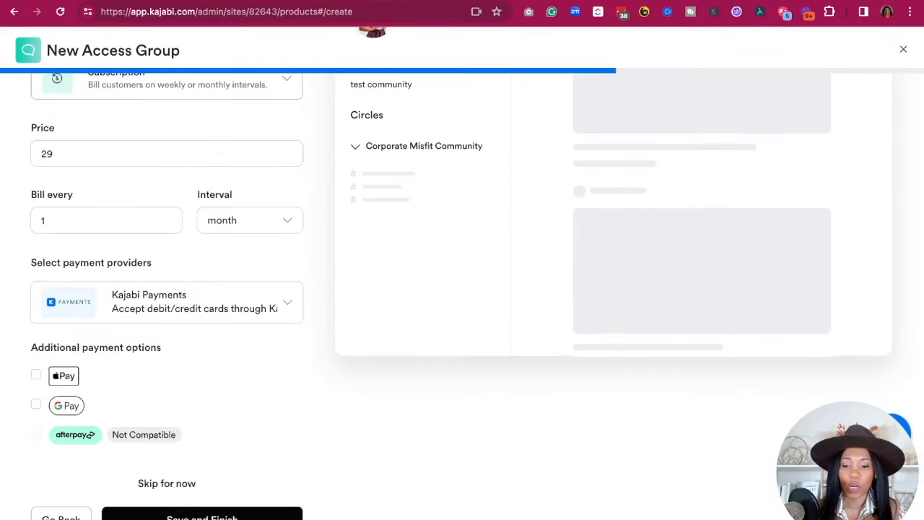
pyautogui.click(202, 516)
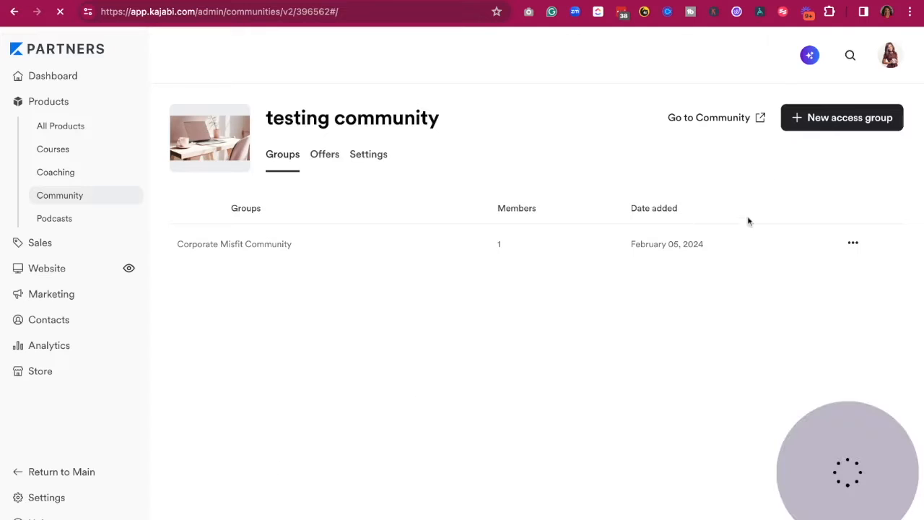
# Go to the community and start a new circle titled "Community Test #1" with the description "Community Testing"
pyautogui.click(721, 123)
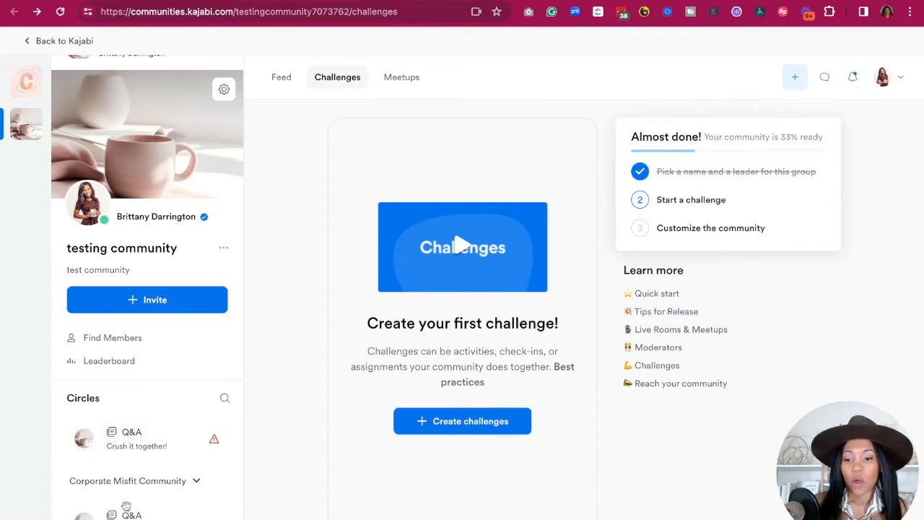
pyautogui.moveTo(143, 509)
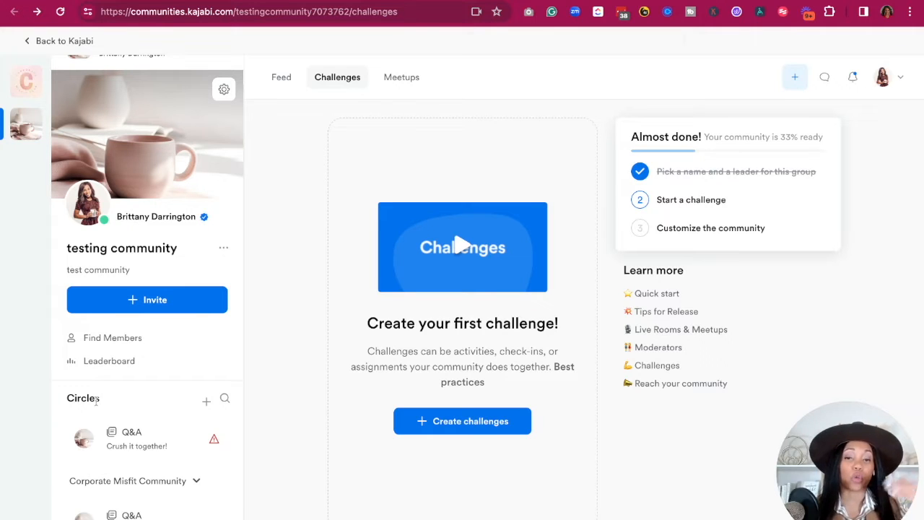
pyautogui.click(207, 402)
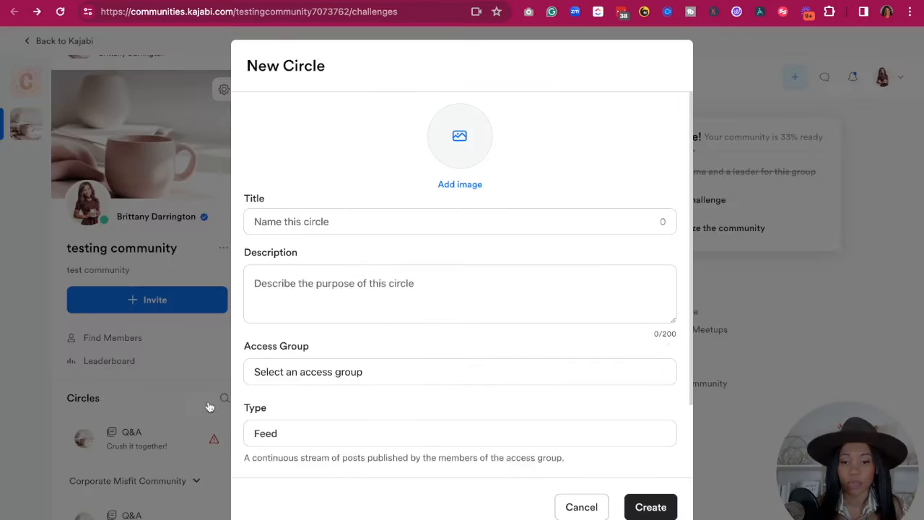
pyautogui.click(389, 220)
pyautogui.write('Co')
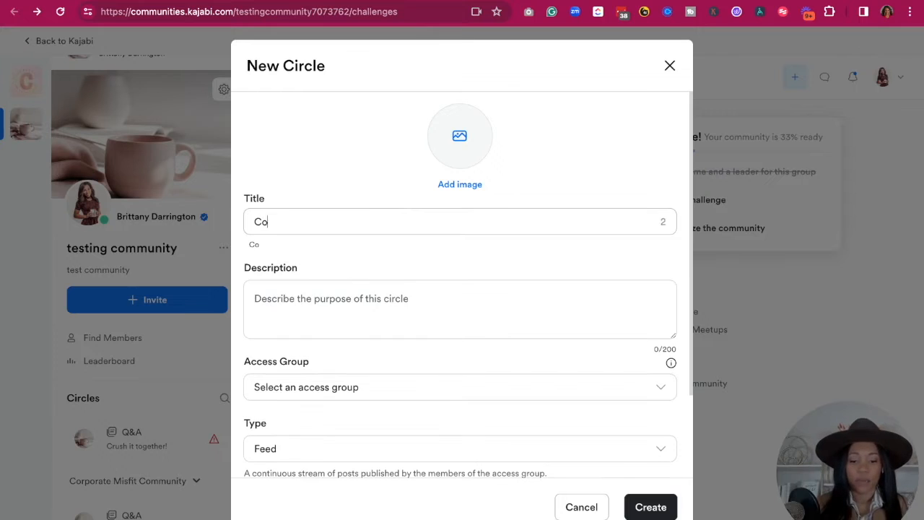
pyautogui.write('mmunity Test #1')
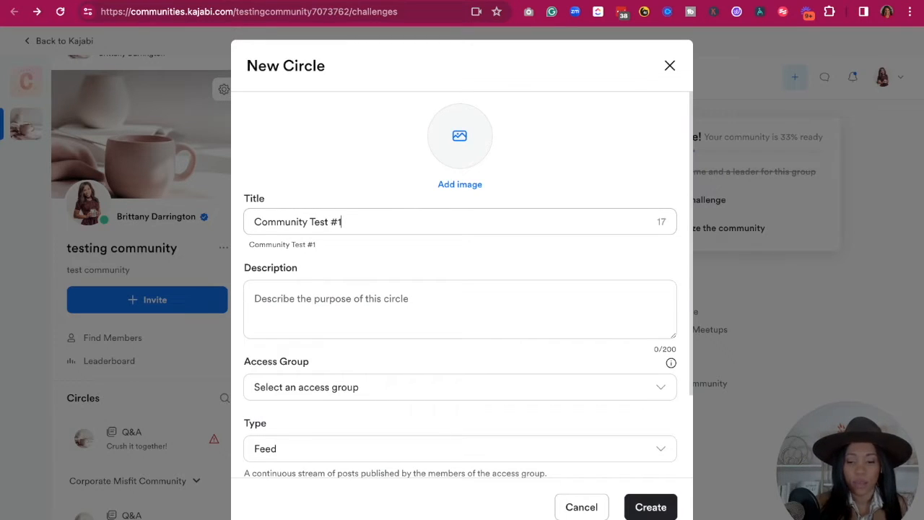
pyautogui.click(409, 312)
pyautogui.write('C')
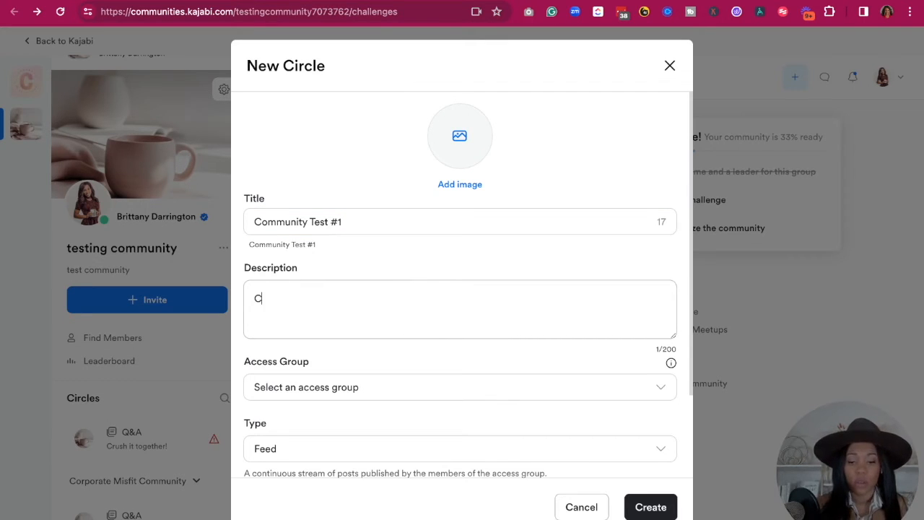
pyautogui.write('ommunity Testing')
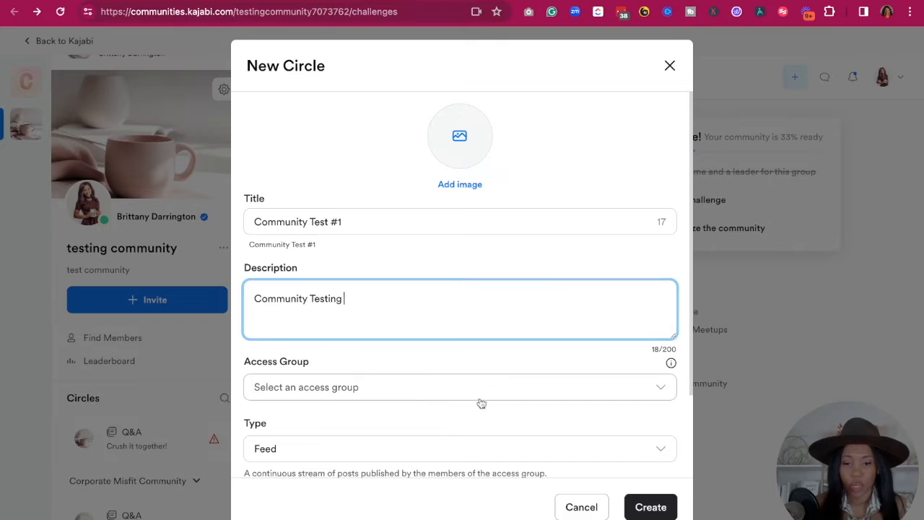
# Assign the new circle to the Corporate Misfit Community access group and choose Feed as its type
pyautogui.click(411, 395)
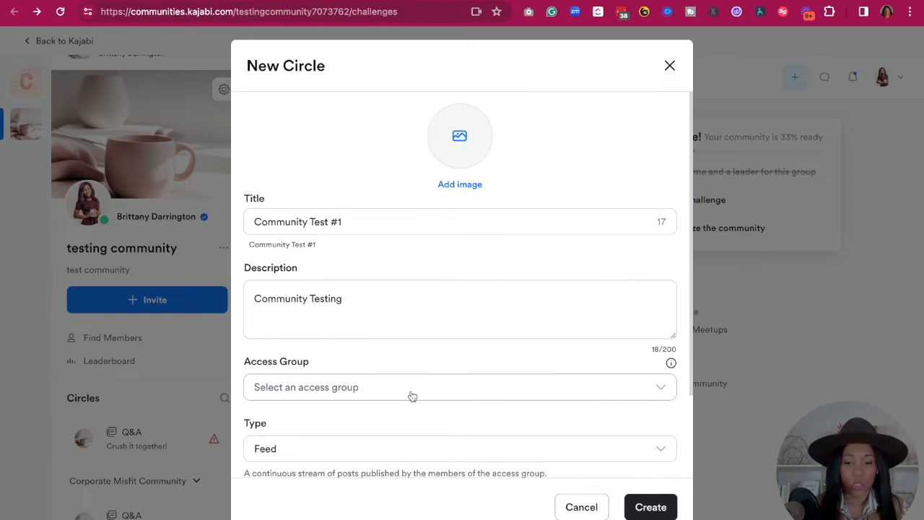
pyautogui.click(322, 388)
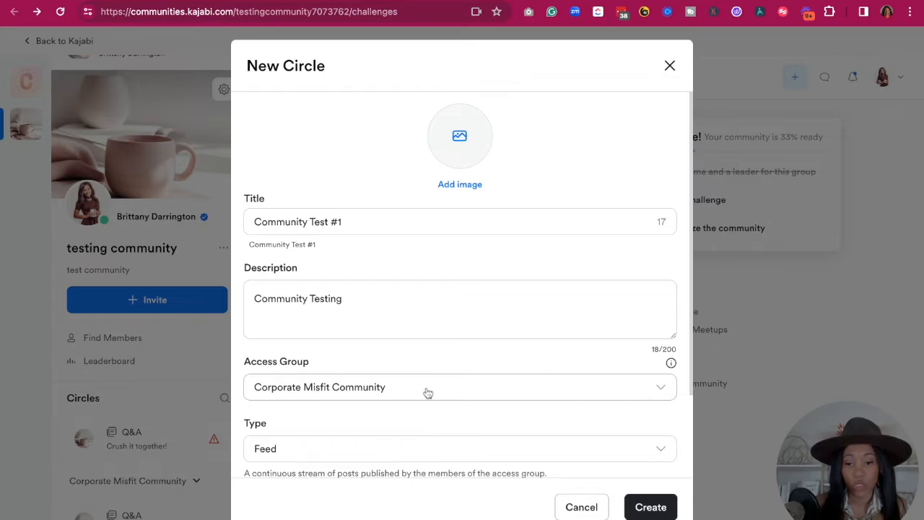
pyautogui.scroll(-2, 427, 392)
pyautogui.click(272, 346)
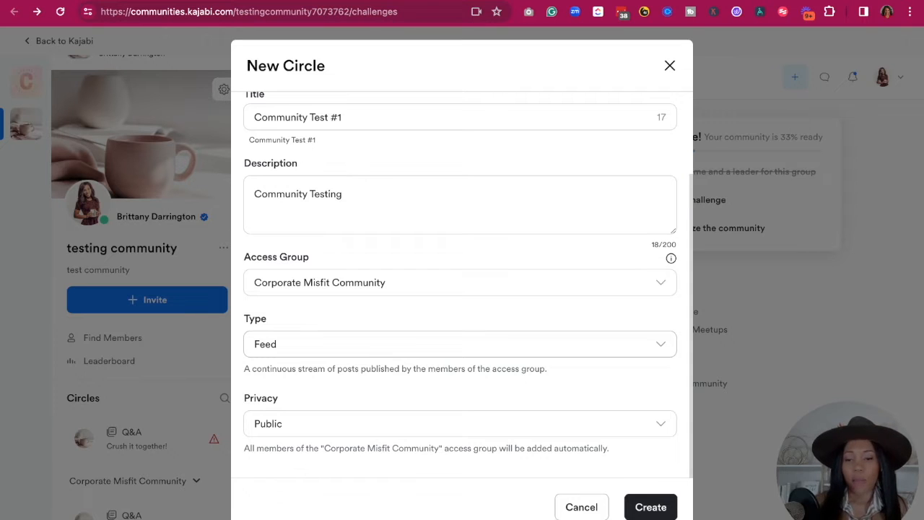
pyautogui.click(264, 353)
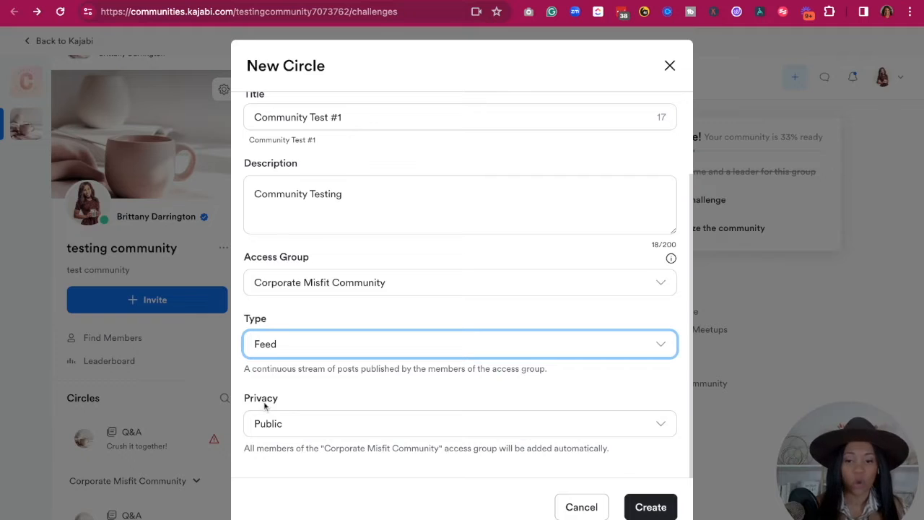
# Set the circle's privacy to Private and save it without adding any other members
pyautogui.click(289, 428)
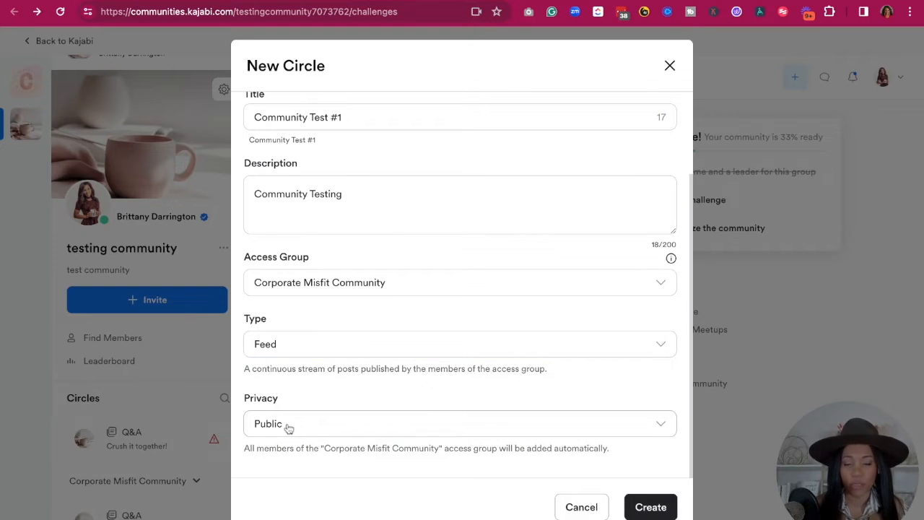
pyautogui.click(284, 436)
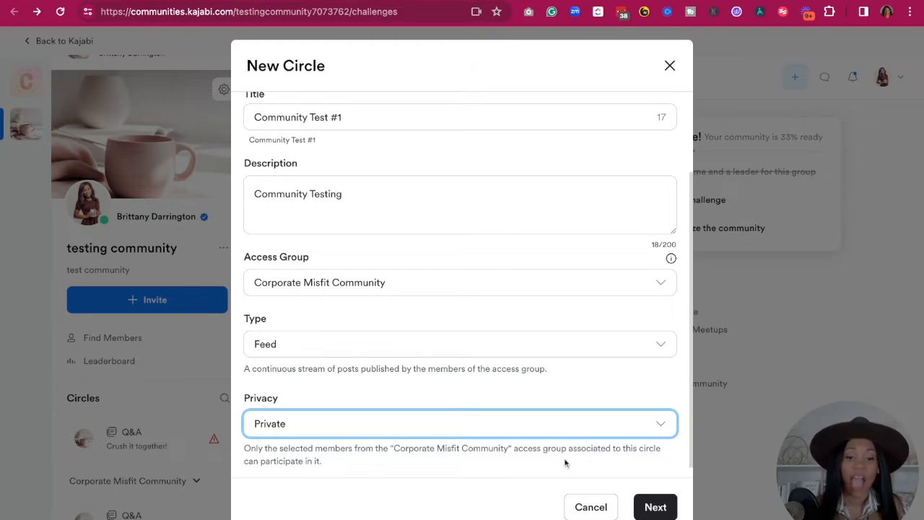
pyautogui.click(322, 366)
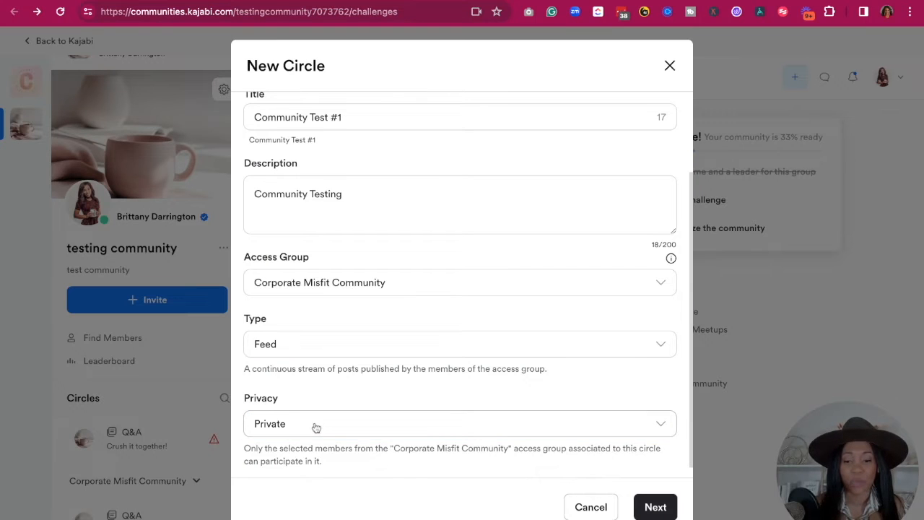
pyautogui.click(316, 428)
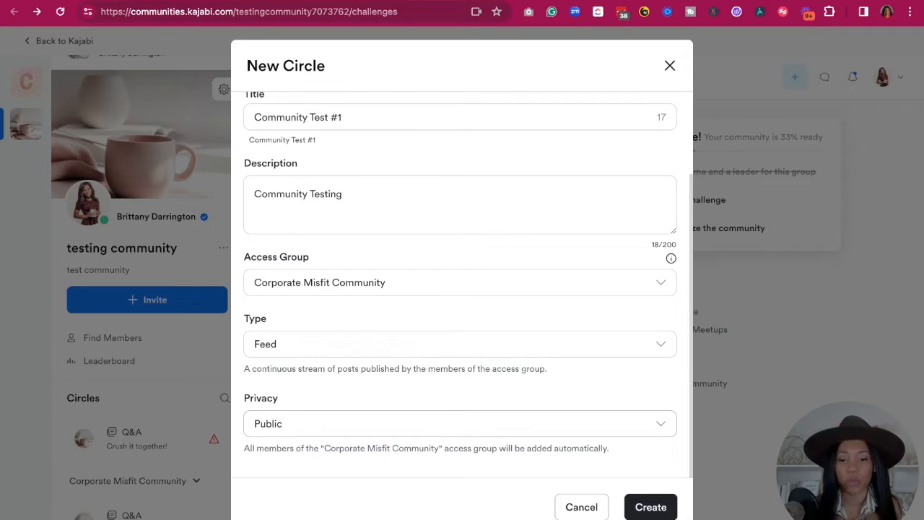
pyautogui.click(275, 438)
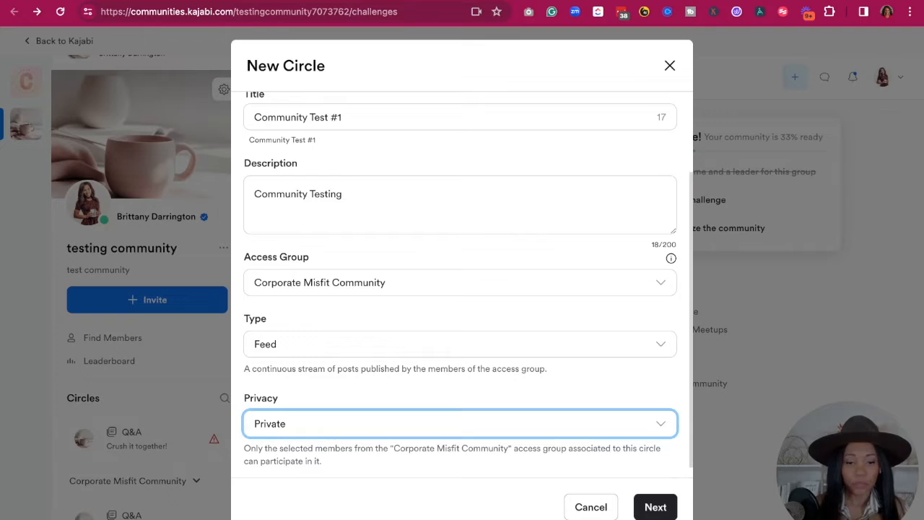
pyautogui.click(657, 506)
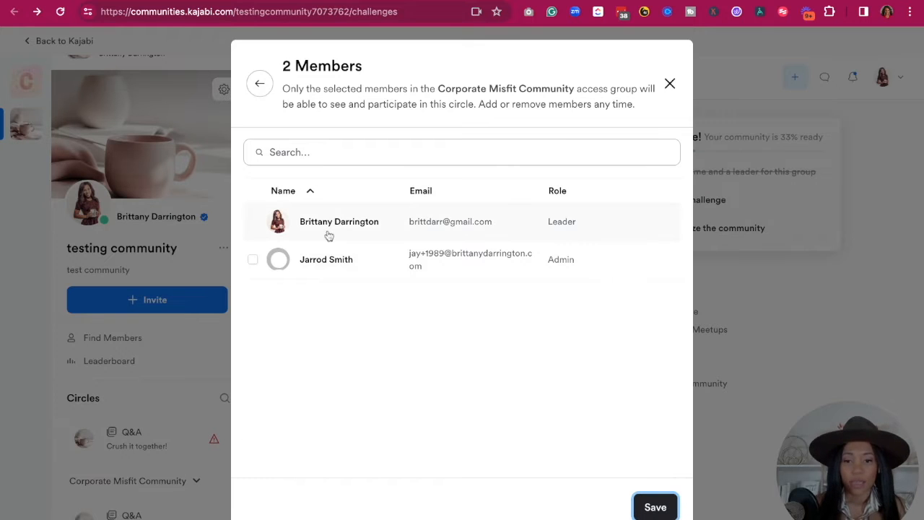
pyautogui.click(669, 507)
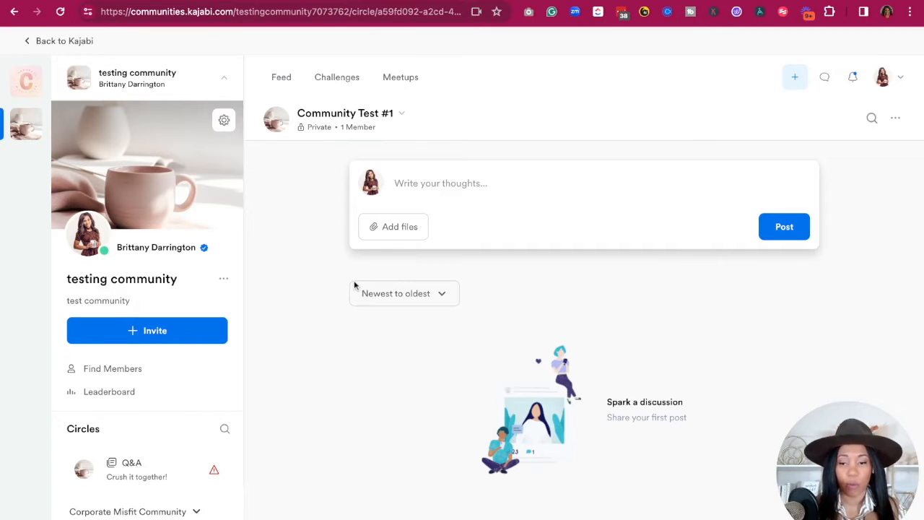
# Write "Welcome to the community!" as a new post in the Community Test #1 circle
pyautogui.scroll(-2, 159, 449)
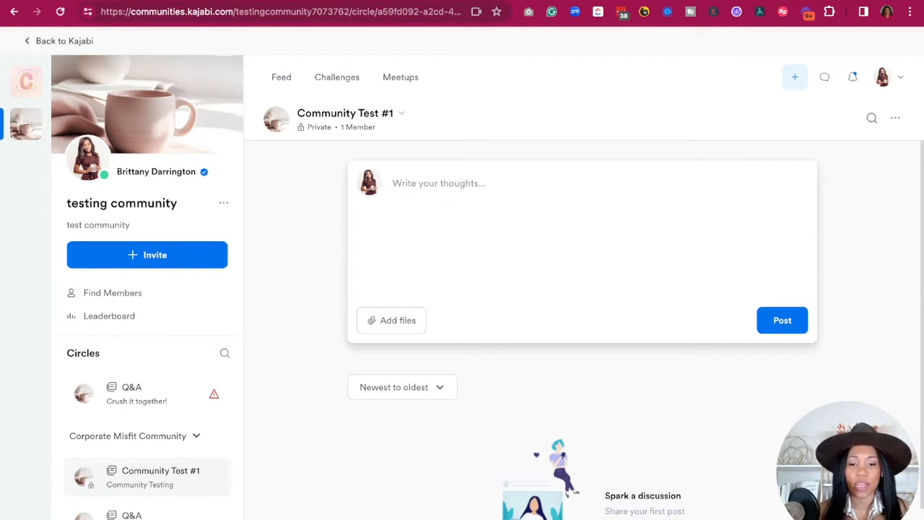
pyautogui.write('Welcom')
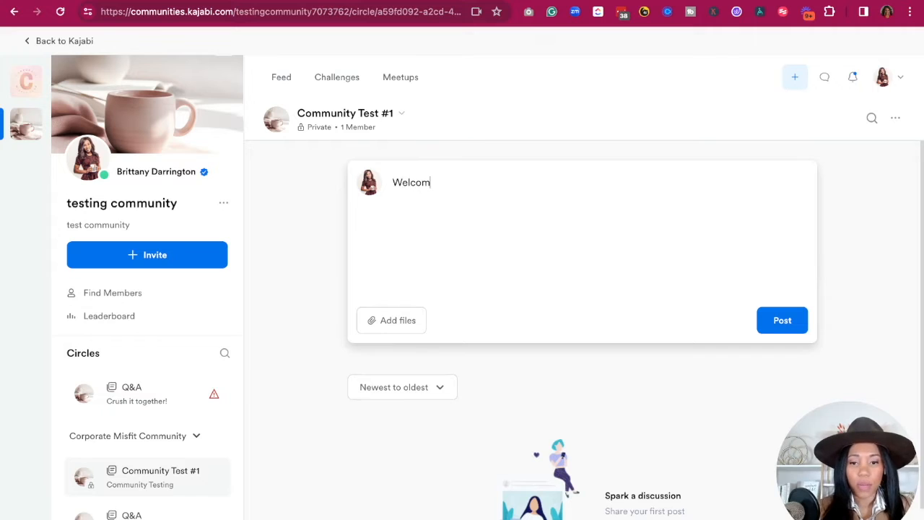
pyautogui.write('e to the com')
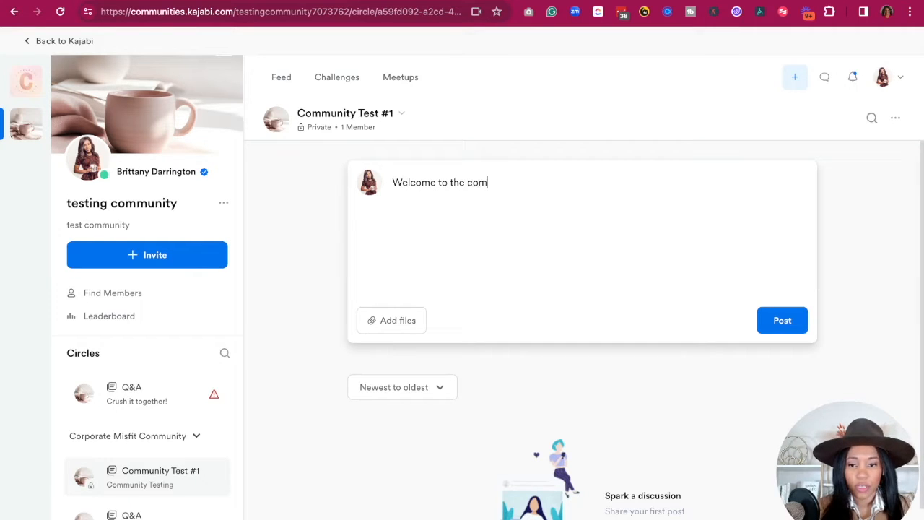
pyautogui.write('munity!')
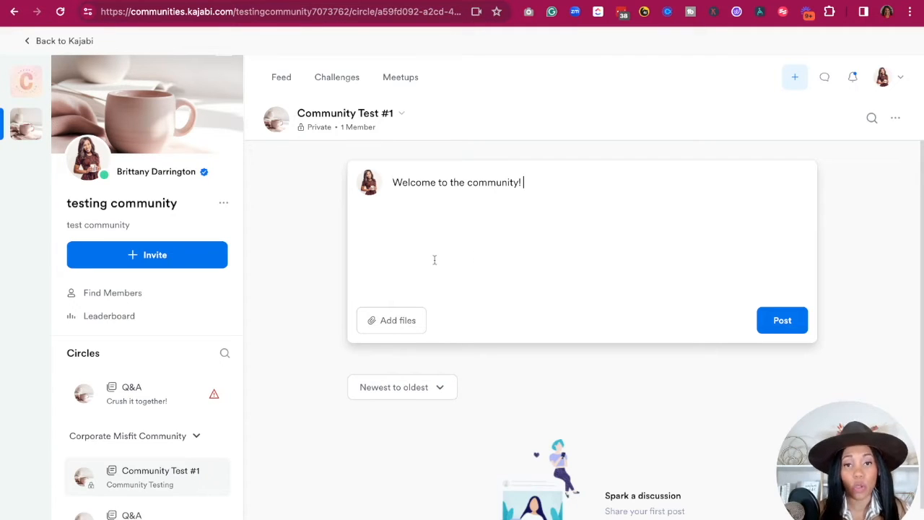
# Attach the image of a pink laptop desk scene to the welcome post and publish it
pyautogui.click(398, 321)
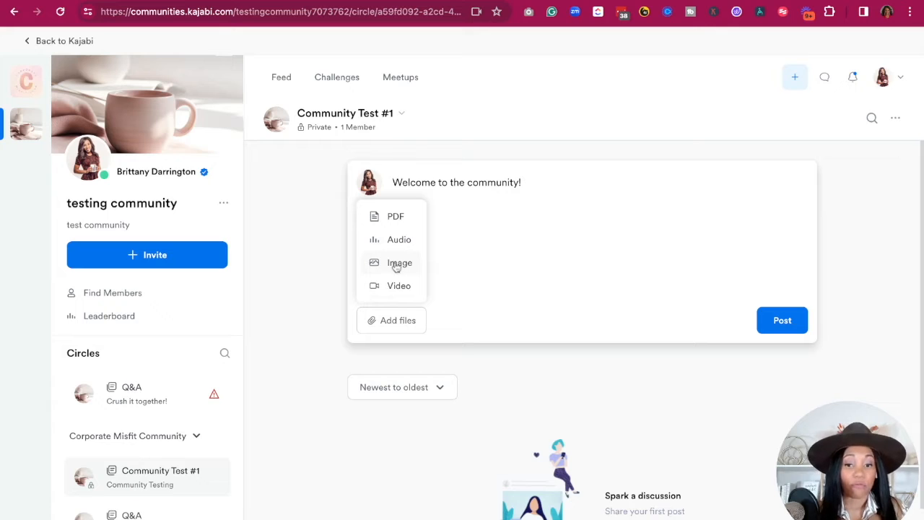
pyautogui.click(399, 285)
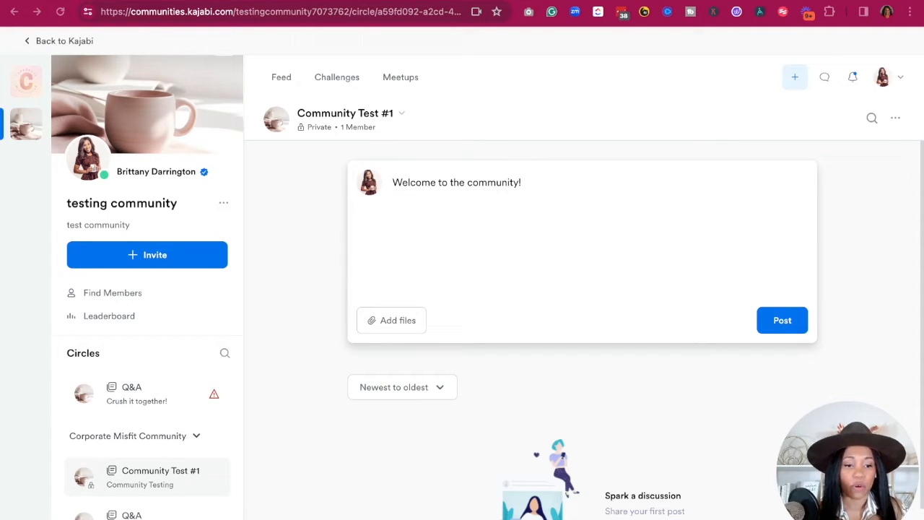
pyautogui.click(415, 323)
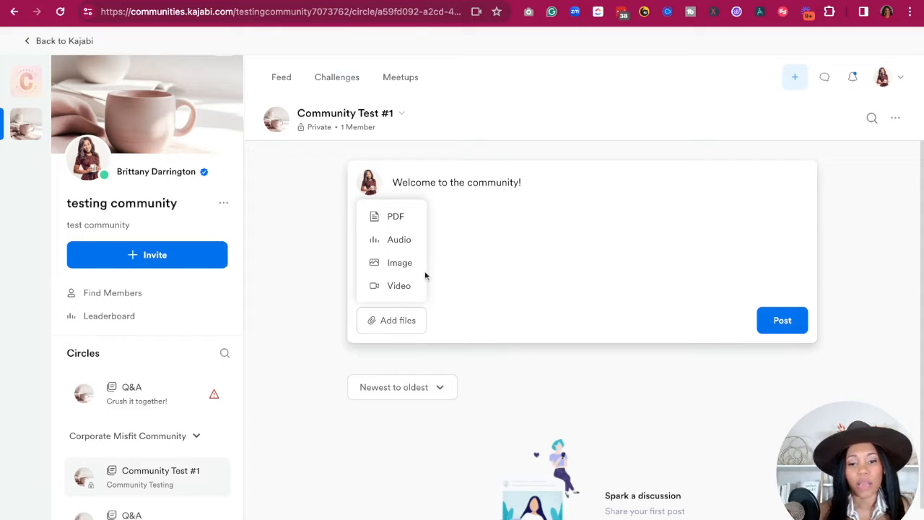
pyautogui.click(399, 264)
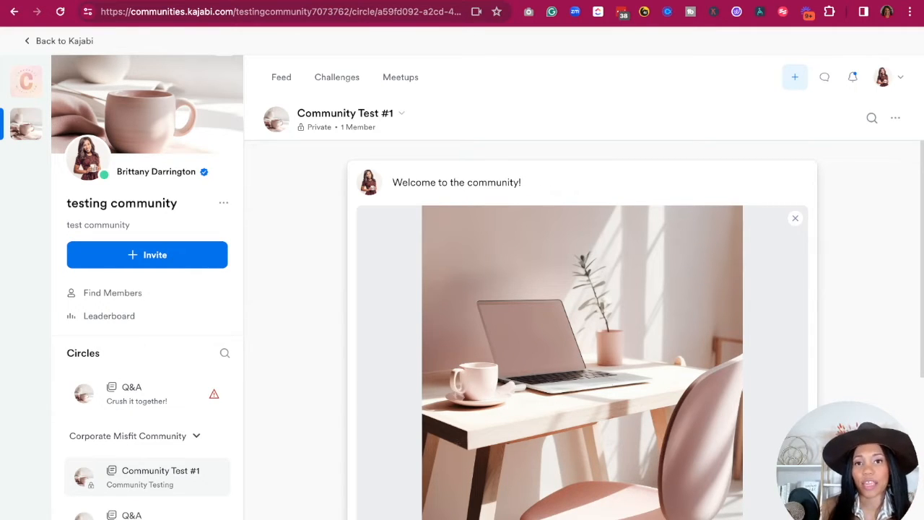
pyautogui.scroll(-4, 600, 290)
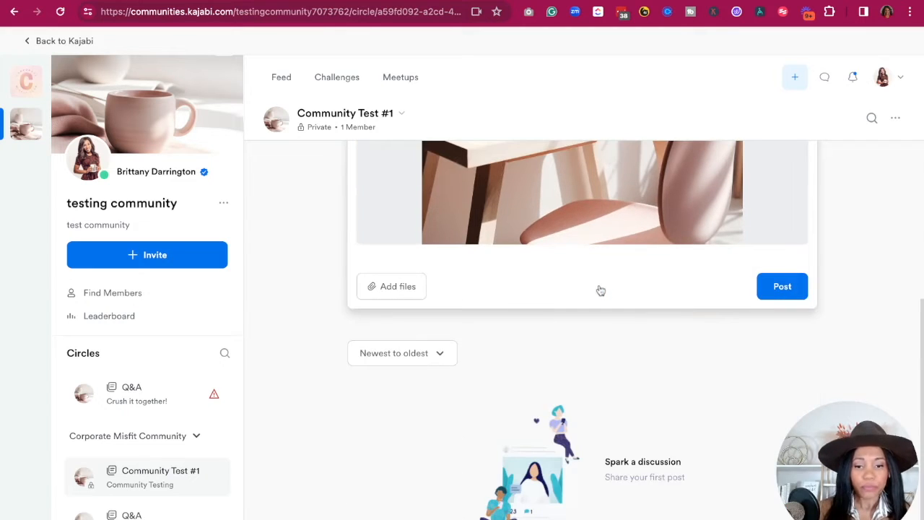
pyautogui.scroll(4, 604, 275)
pyautogui.scroll(-4, 602, 274)
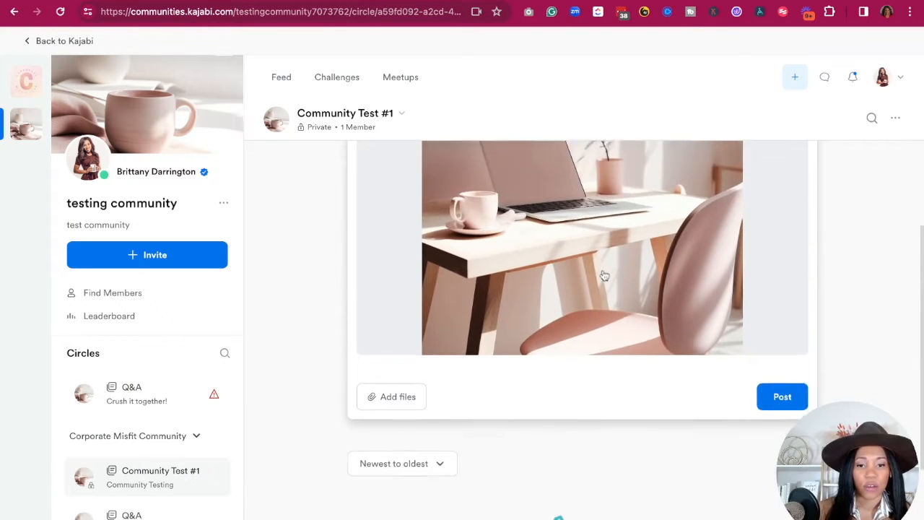
pyautogui.click(782, 339)
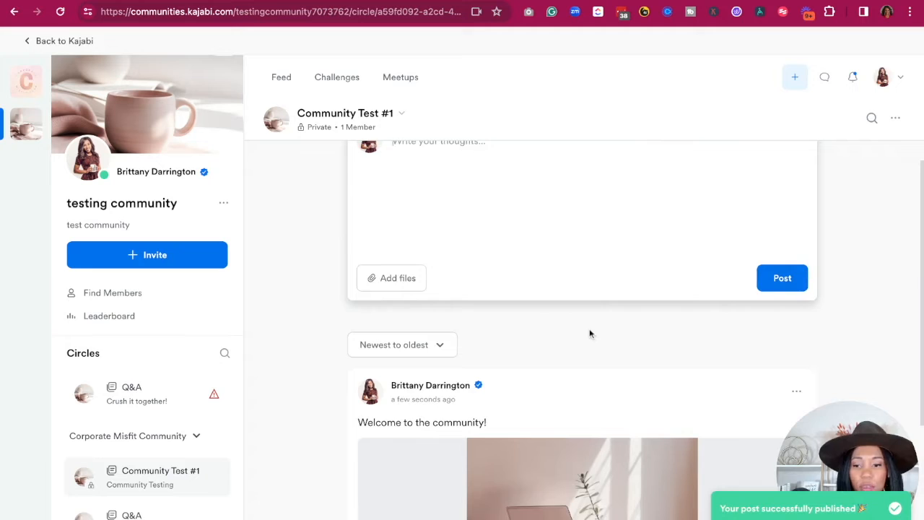
# Pin the published welcome post to both the community feed and the circle
pyautogui.scroll(-2, 590, 332)
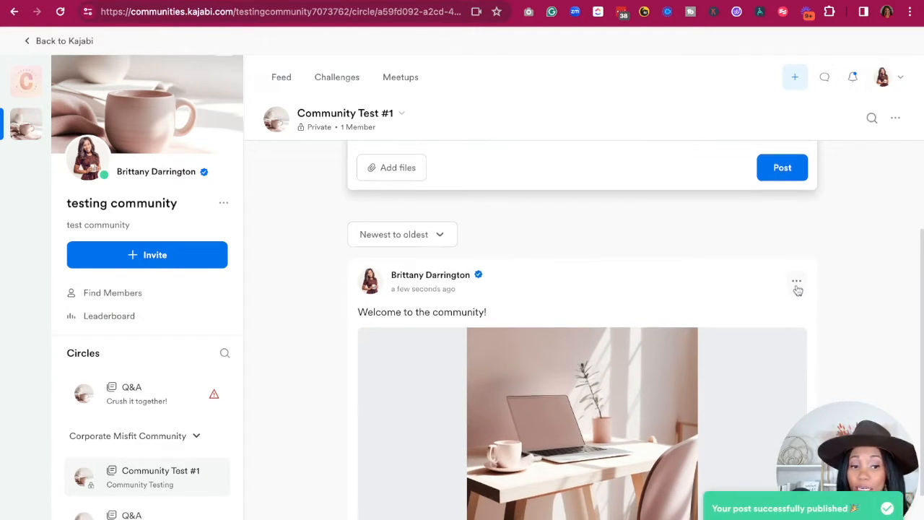
pyautogui.scroll(-1, 796, 291)
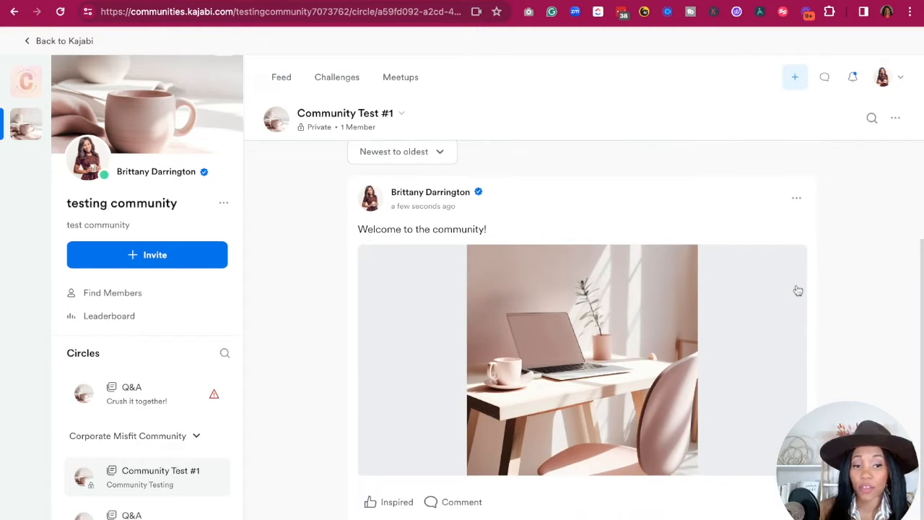
pyautogui.click(797, 201)
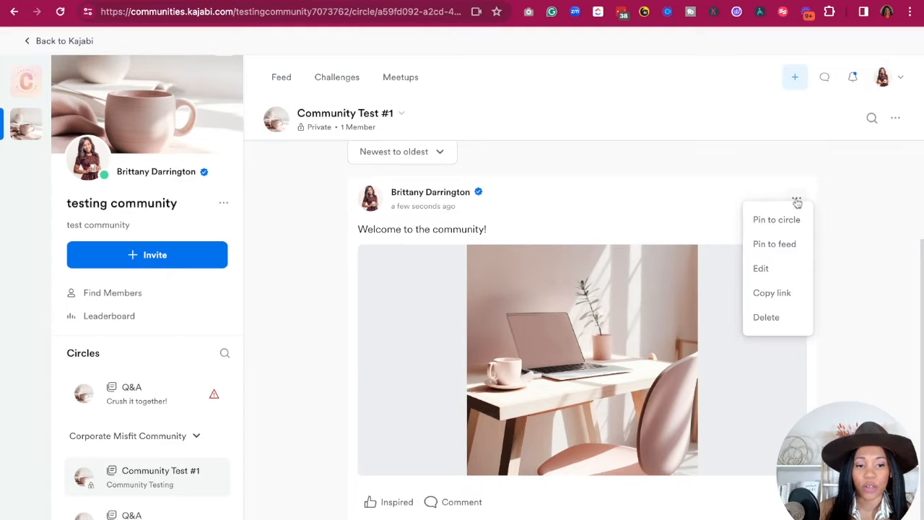
pyautogui.click(774, 245)
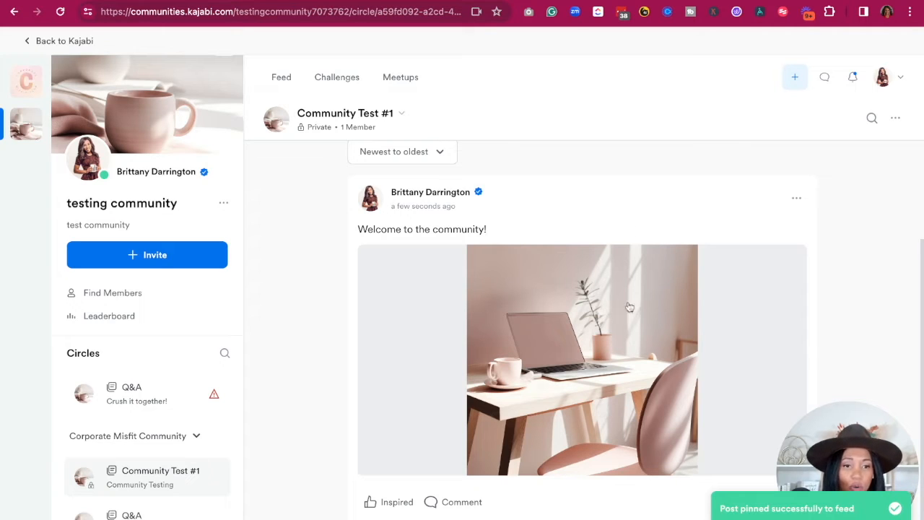
pyautogui.click(796, 198)
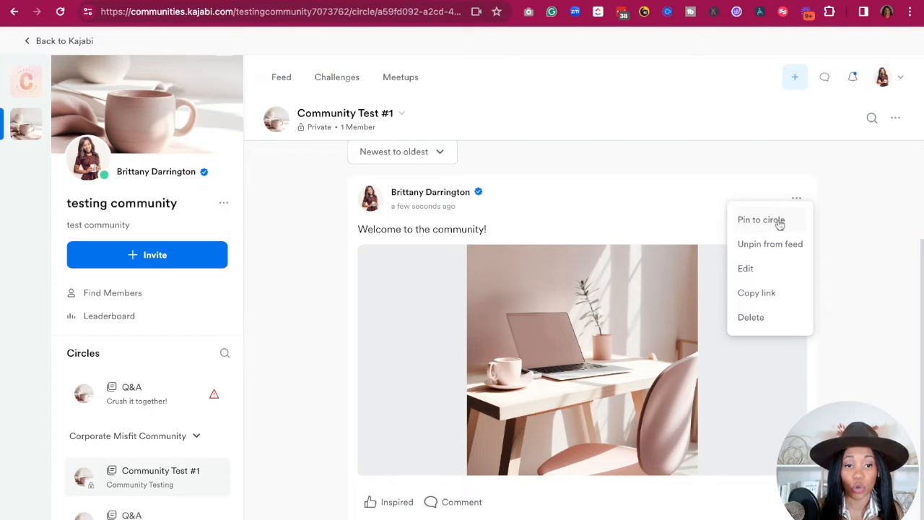
pyautogui.click(778, 221)
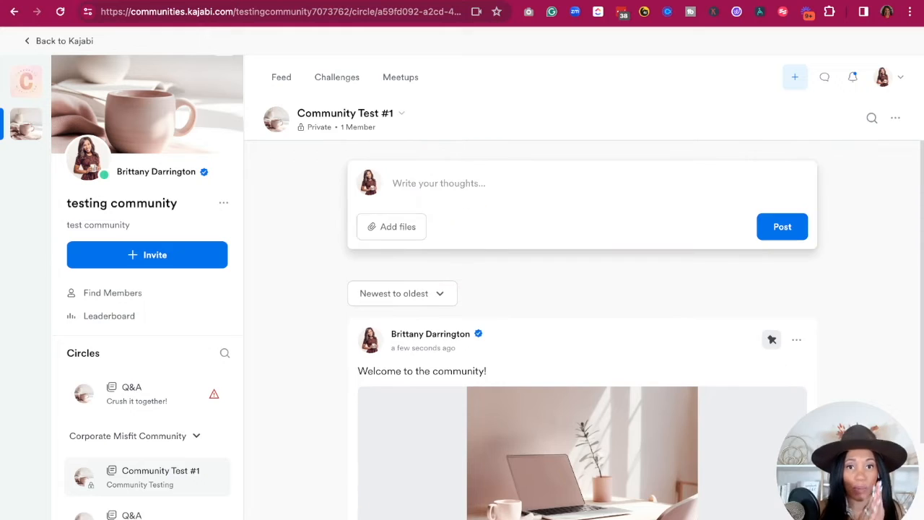
# Publish the comment "Great Welcome" on the pinned welcome post
pyautogui.scroll(-2, 766, 282)
pyautogui.scroll(-1, 766, 284)
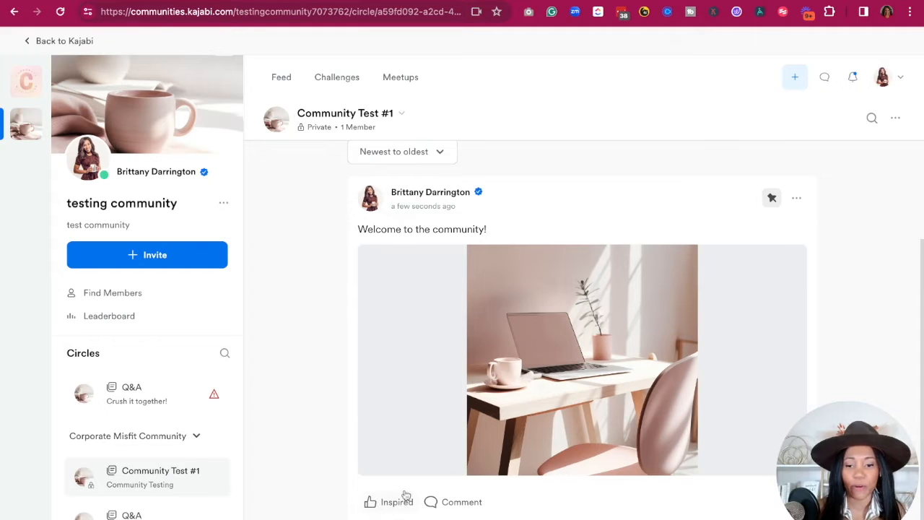
pyautogui.moveTo(396, 506)
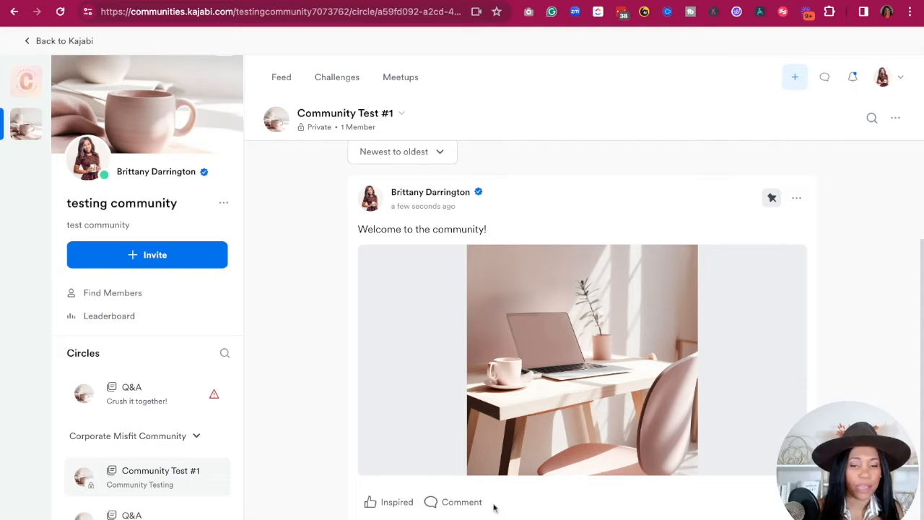
pyautogui.click(458, 503)
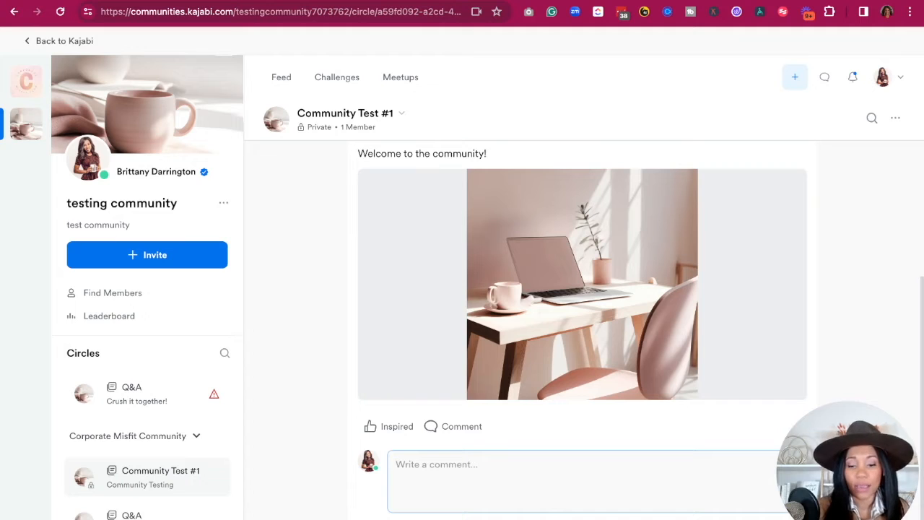
pyautogui.write('Great Welcome')
pyautogui.click(792, 512)
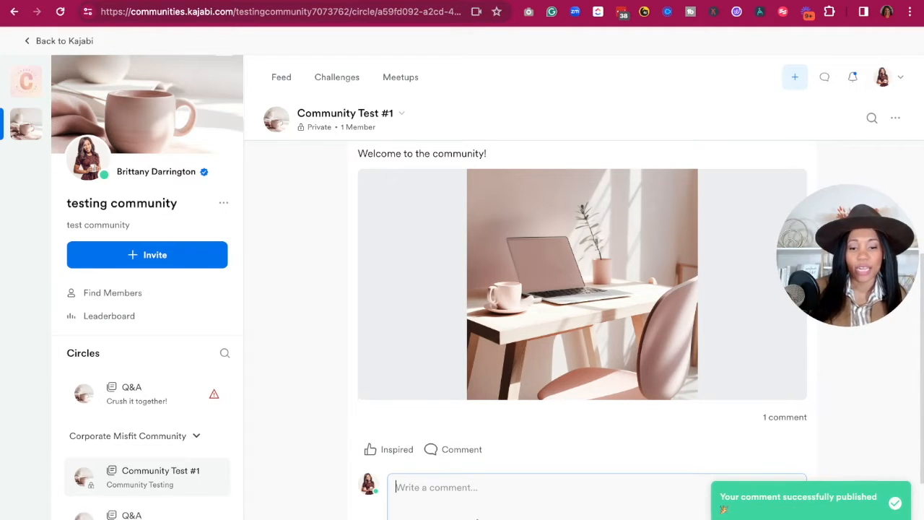
pyautogui.scroll(-2, 563, 422)
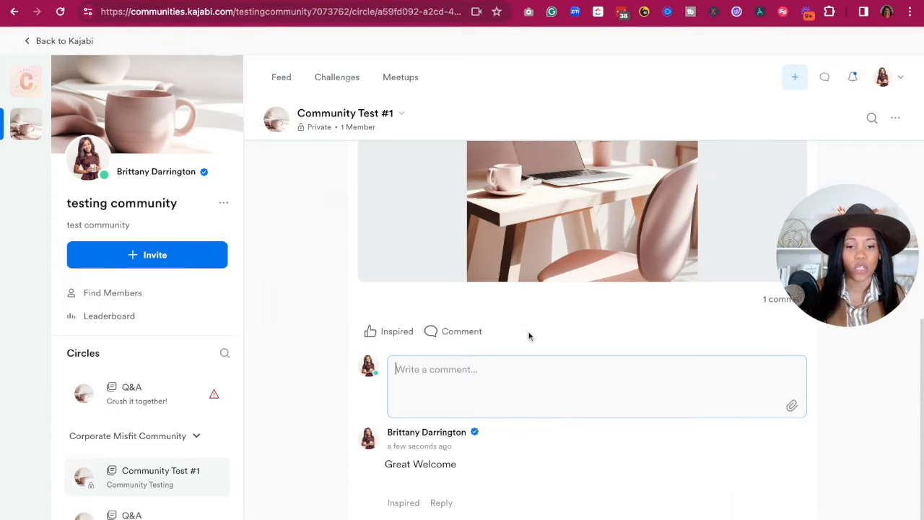
# Look at the file types that can be attached to a comment, and review the circle's post and comment
pyautogui.click(792, 406)
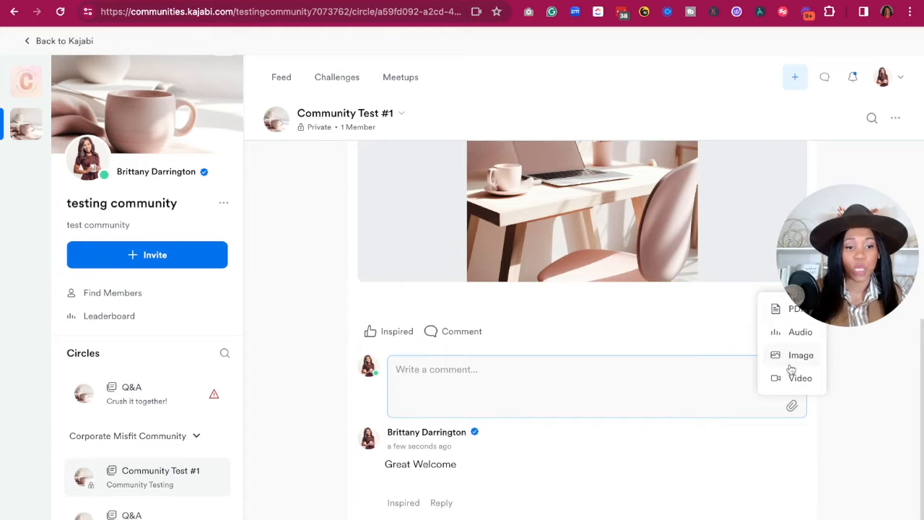
pyautogui.click(862, 287)
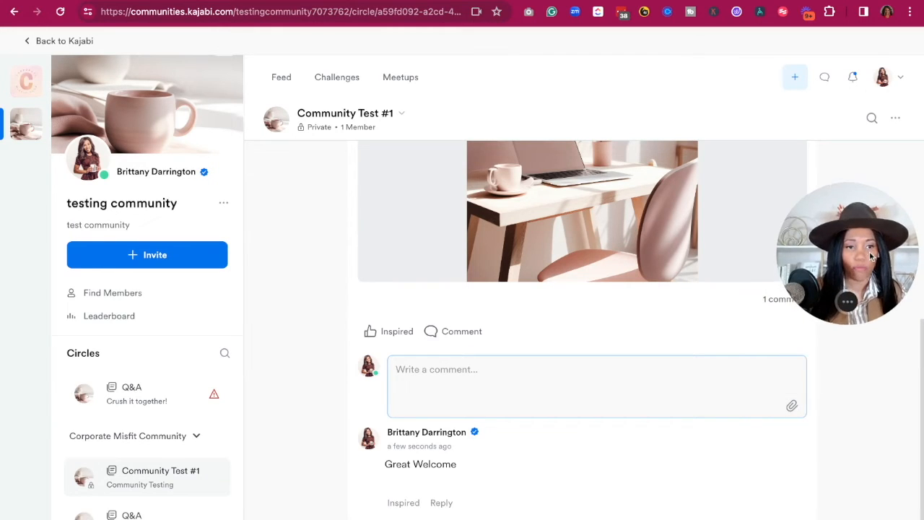
pyautogui.scroll(5, 734, 260)
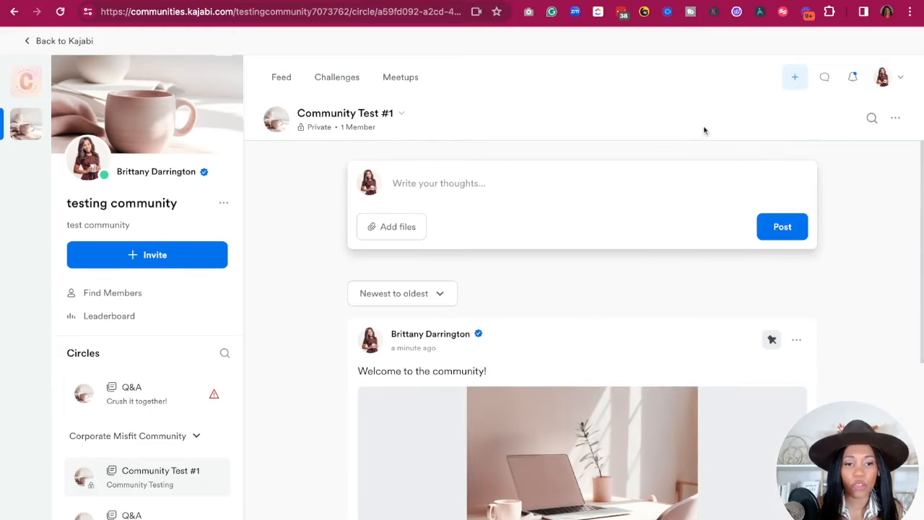
pyautogui.scroll(-5, 502, 355)
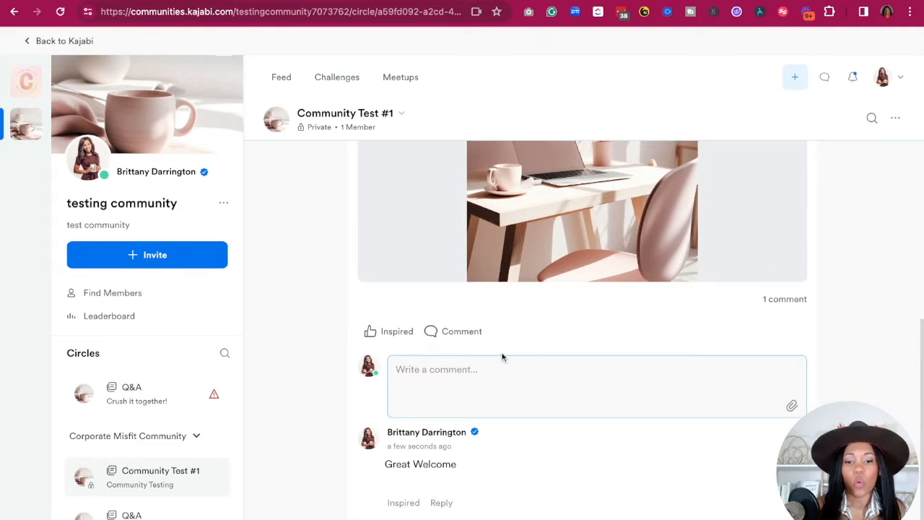
pyautogui.scroll(5, 502, 356)
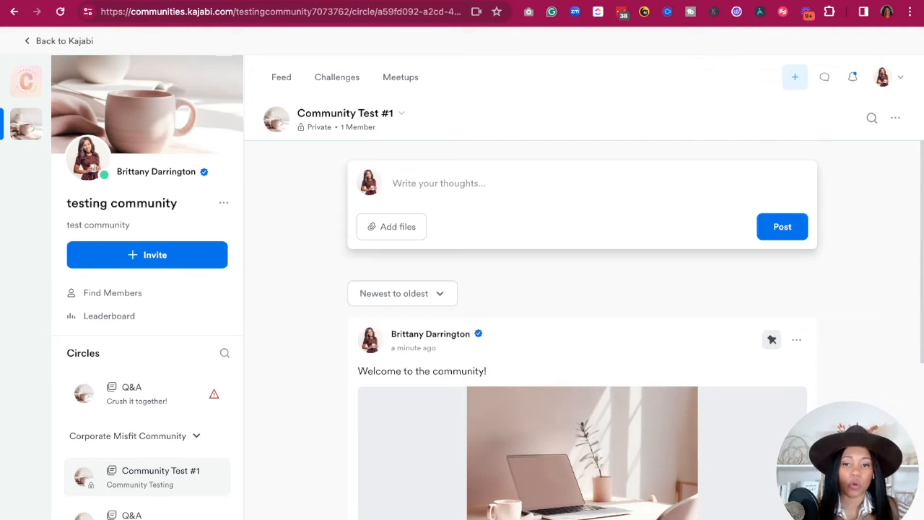
pyautogui.moveTo(170, 467)
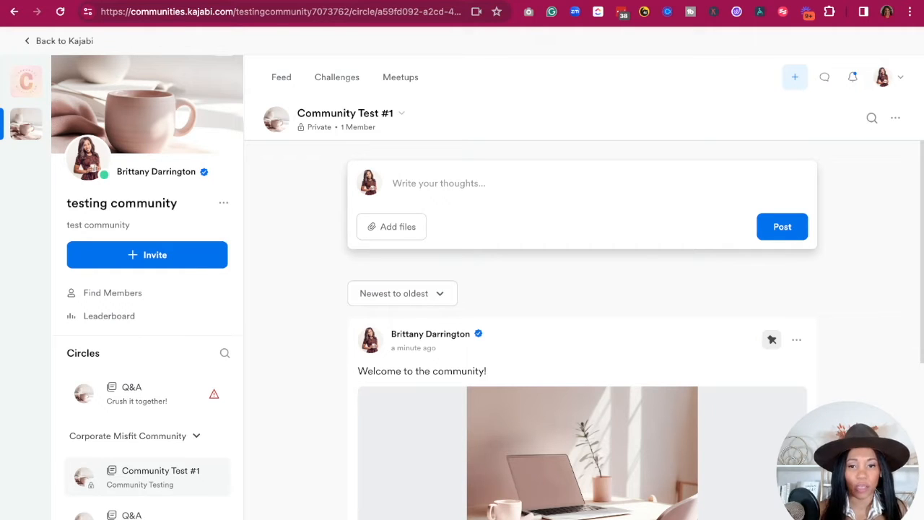
# Replace the image of the Community Test #1 circle in its settings and save the circle
pyautogui.click(358, 129)
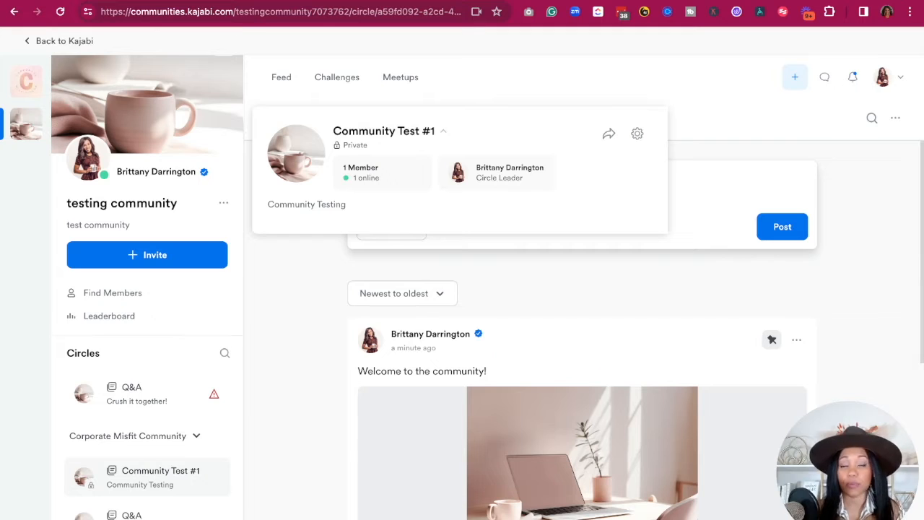
pyautogui.click(636, 133)
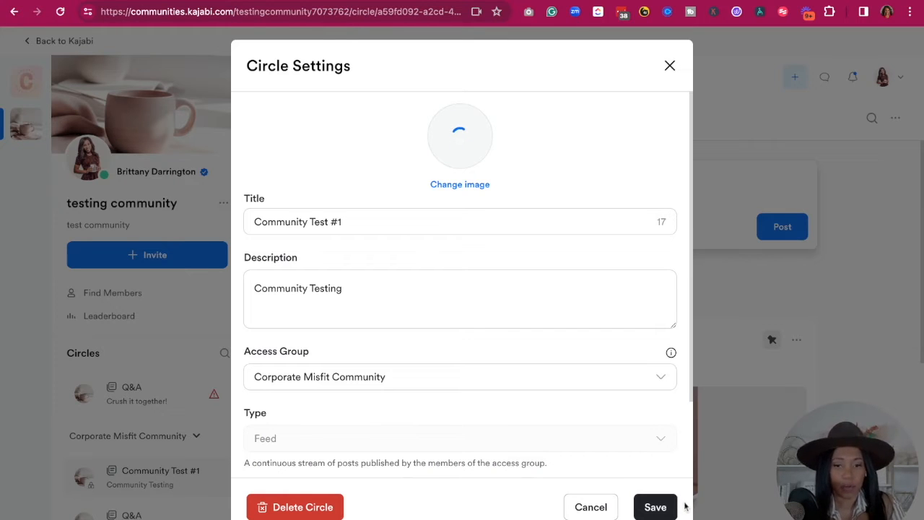
pyautogui.click(671, 507)
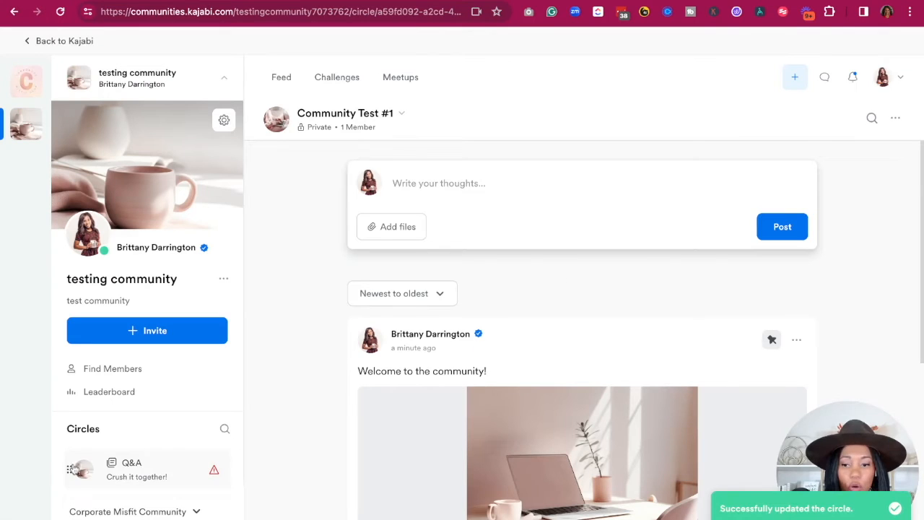
pyautogui.scroll(-1, 103, 495)
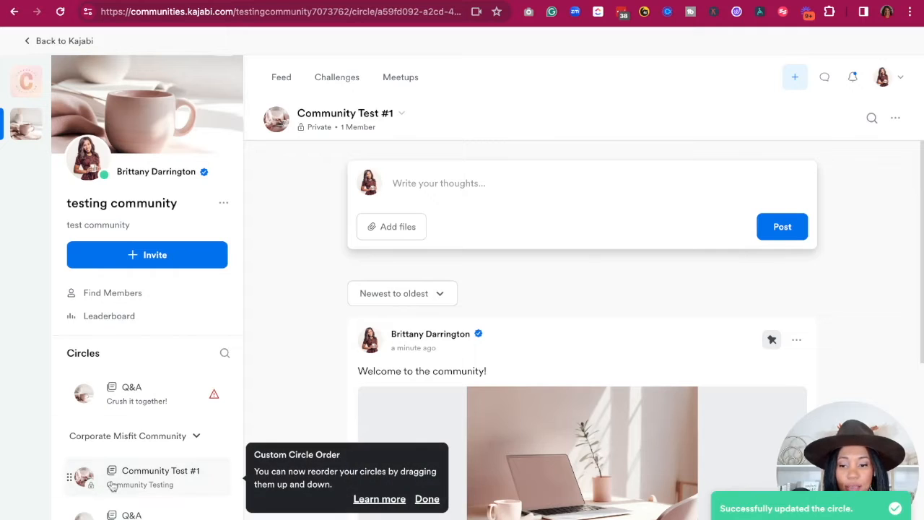
pyautogui.click(89, 473)
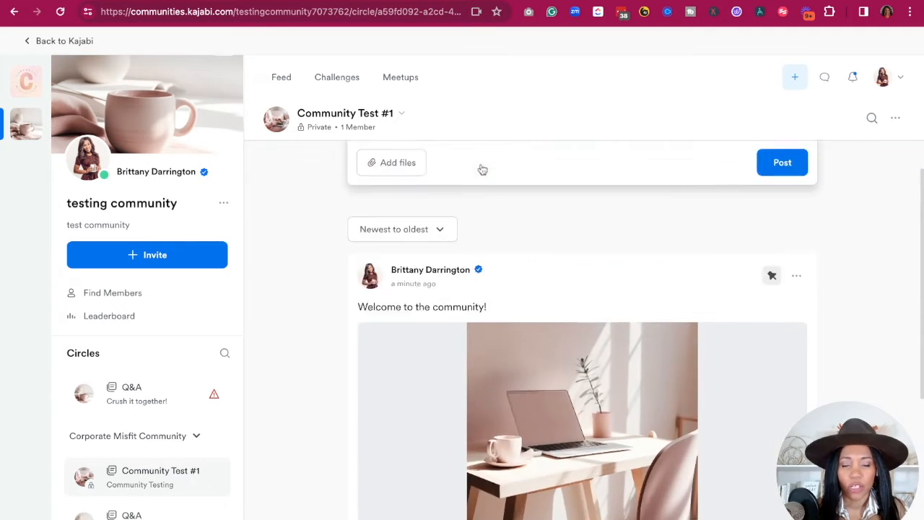
# Go to the community's challenges and start the introductory Challenges video
pyautogui.click(343, 81)
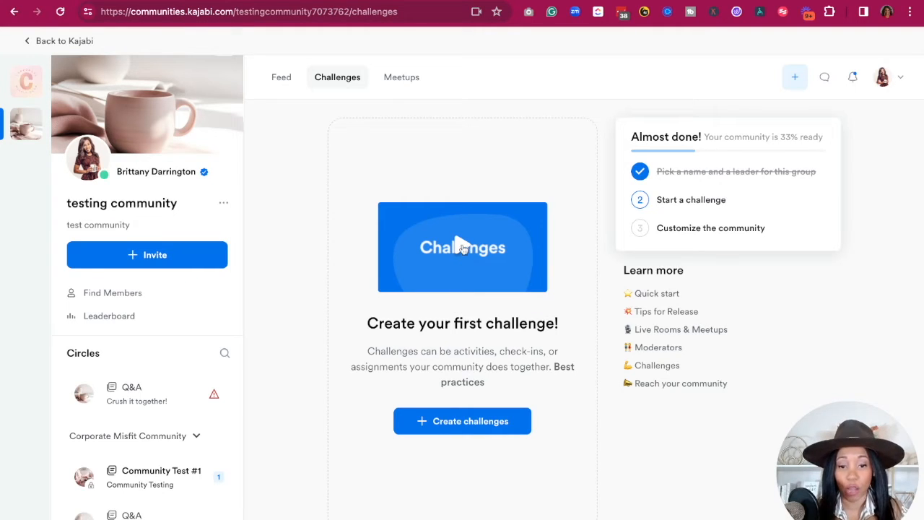
pyautogui.click(462, 246)
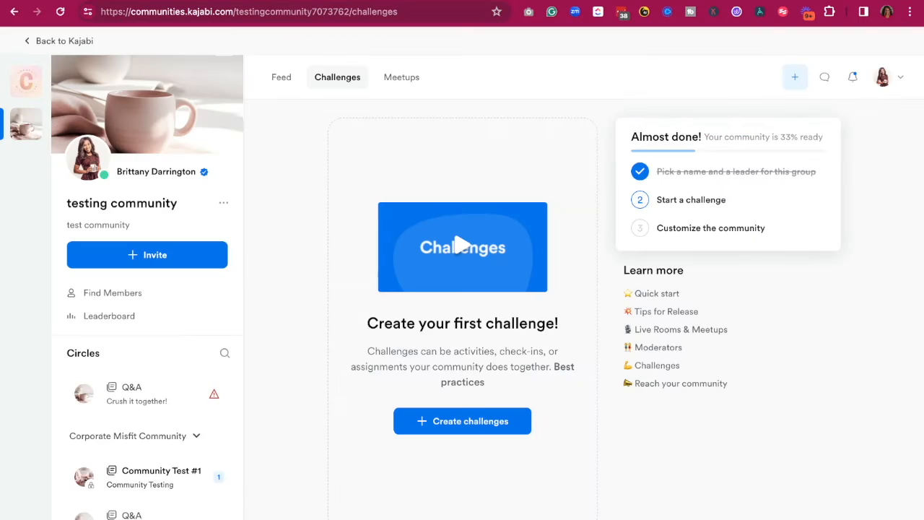
# Start a one-time challenge beginning today, visible to all members, with 30 days to complete it
pyautogui.click(453, 423)
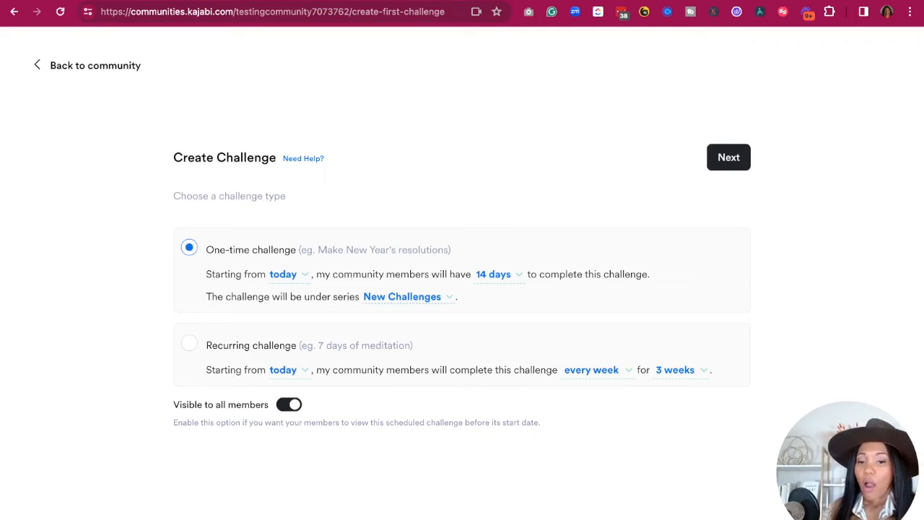
pyautogui.click(189, 350)
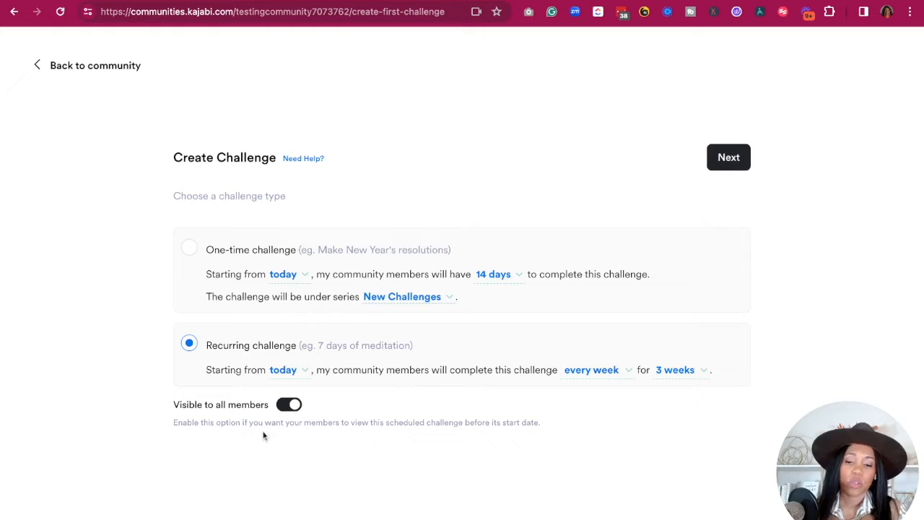
pyautogui.click(286, 406)
pyautogui.click(286, 405)
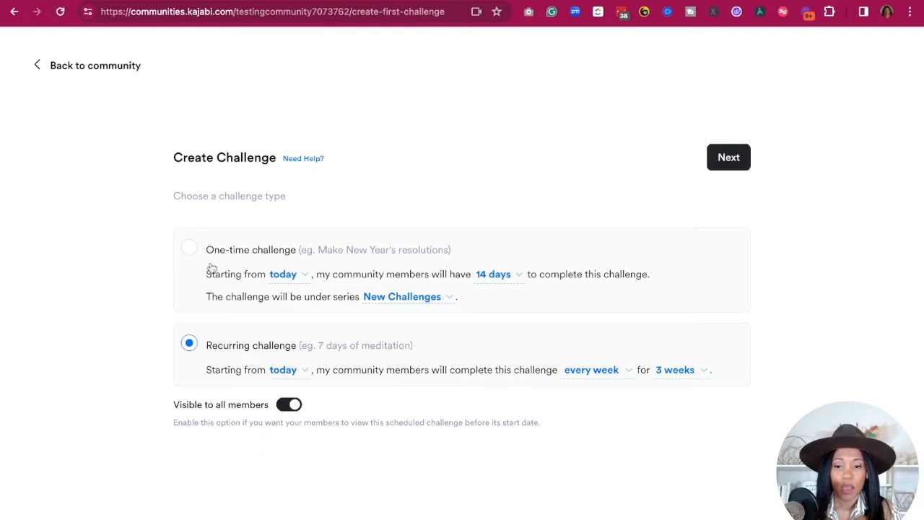
pyautogui.click(188, 249)
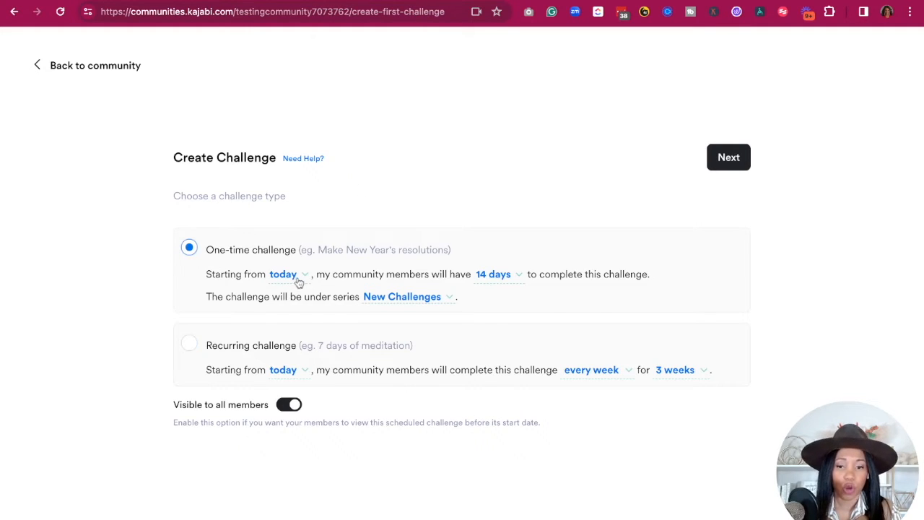
pyautogui.click(520, 278)
pyautogui.click(523, 295)
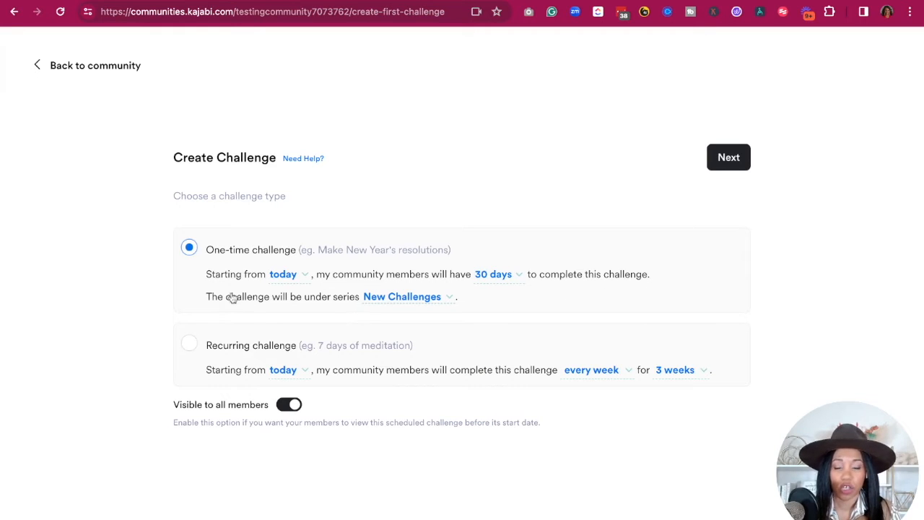
# Put the challenge in a new series "Community Start Challenge" described as "Start participating in community", and continue to the template selection
pyautogui.click(450, 301)
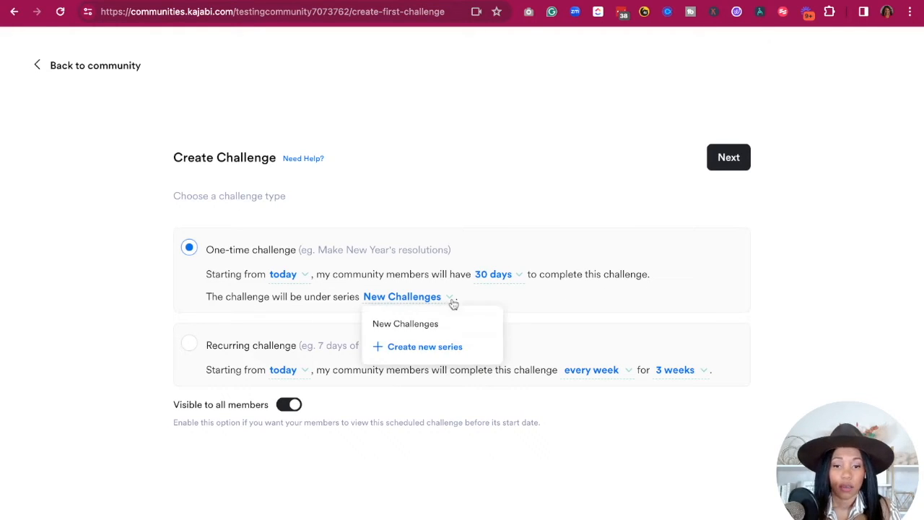
pyautogui.click(425, 347)
pyautogui.write('Community Start Challenge')
pyautogui.click(337, 281)
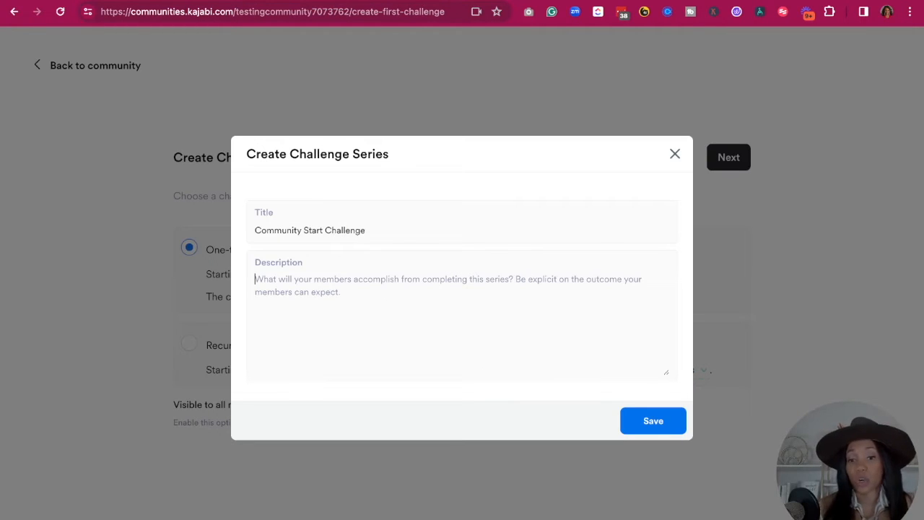
pyautogui.write('Start participating in community')
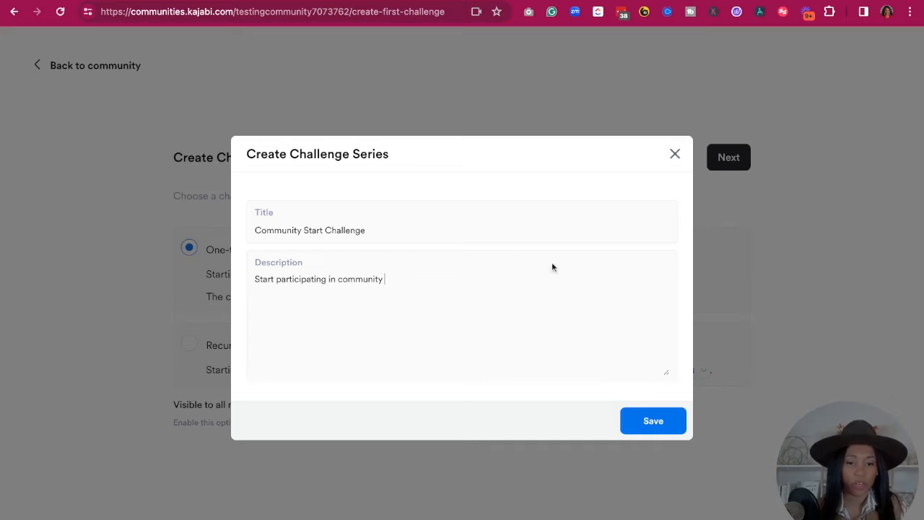
pyautogui.click(653, 424)
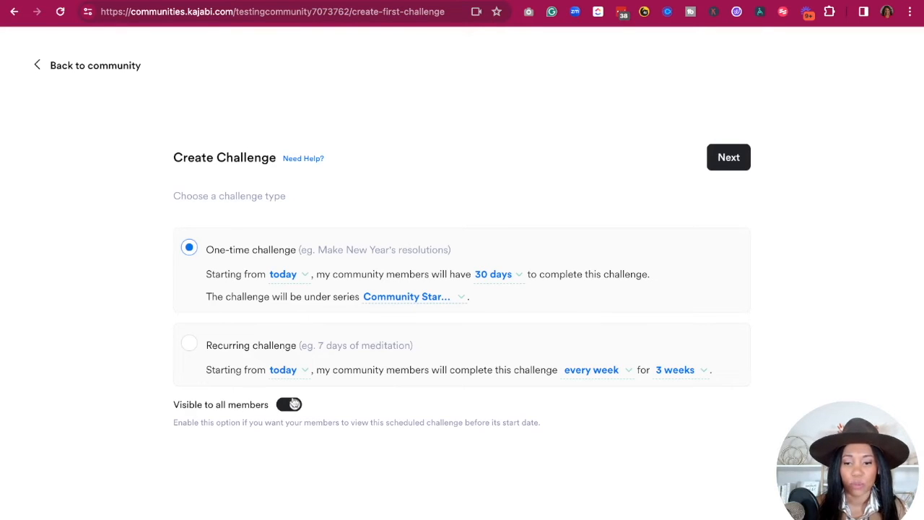
pyautogui.click(725, 162)
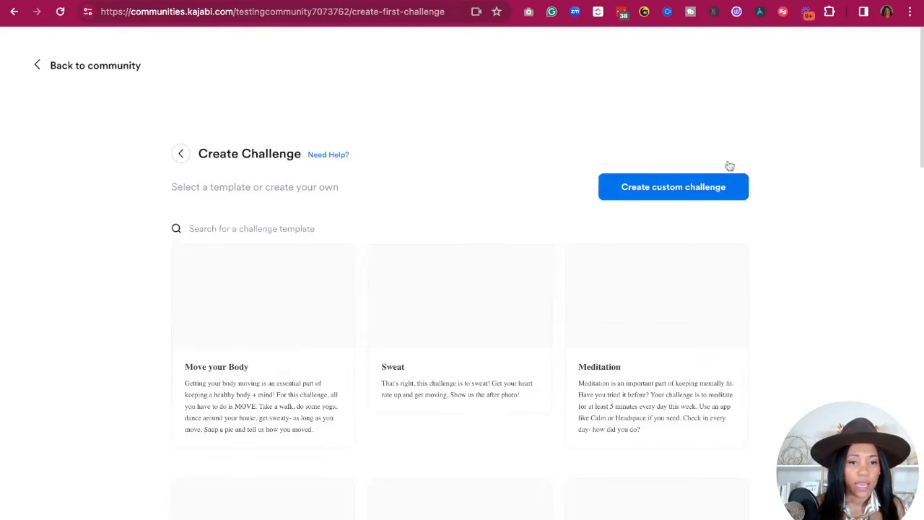
# Browse the challenge templates and choose the Move your Body template
pyautogui.scroll(-1, 267, 282)
pyautogui.scroll(-1, 267, 282)
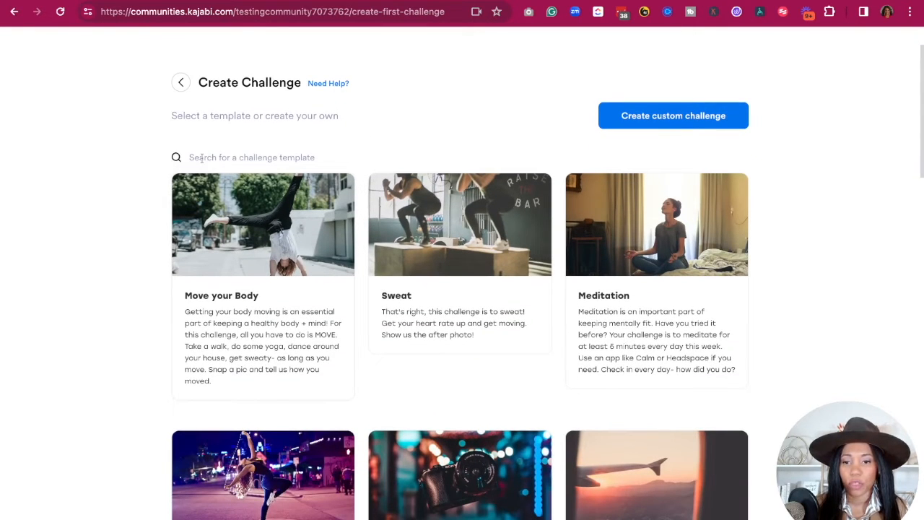
pyautogui.scroll(-3, 337, 379)
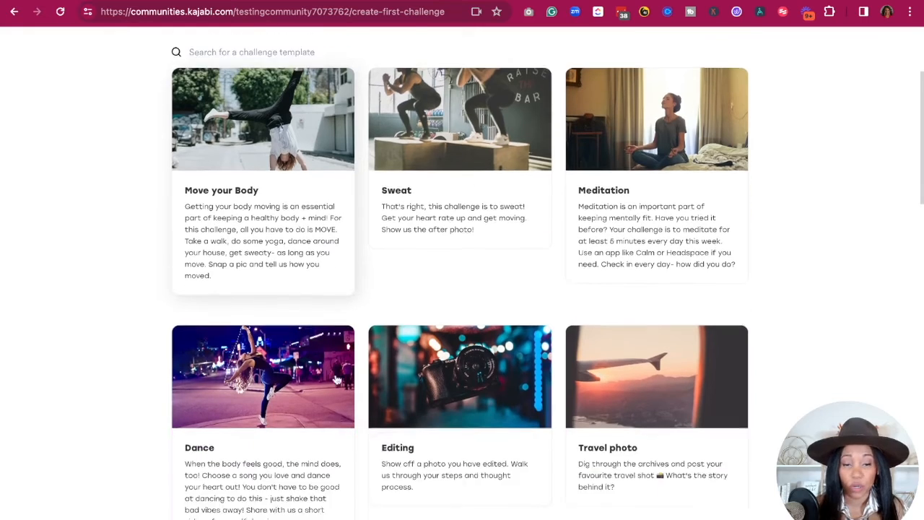
pyautogui.scroll(4, 336, 380)
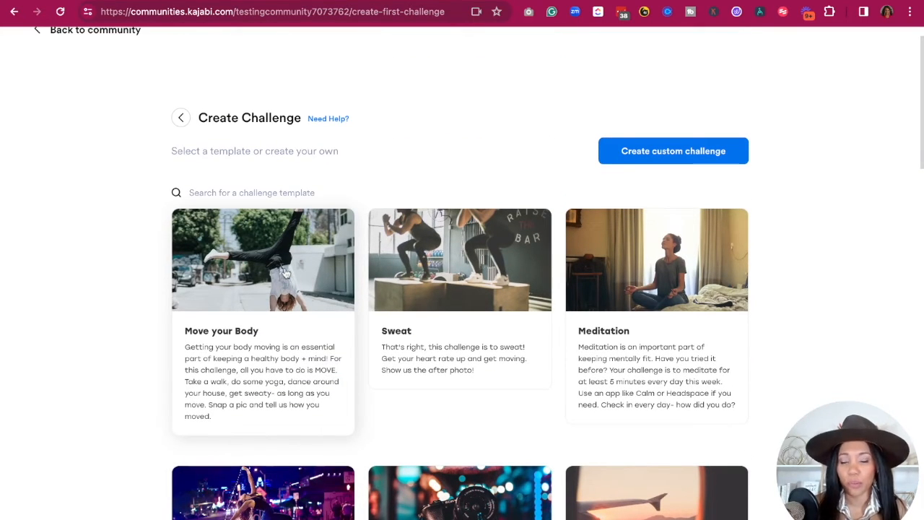
pyautogui.click(285, 273)
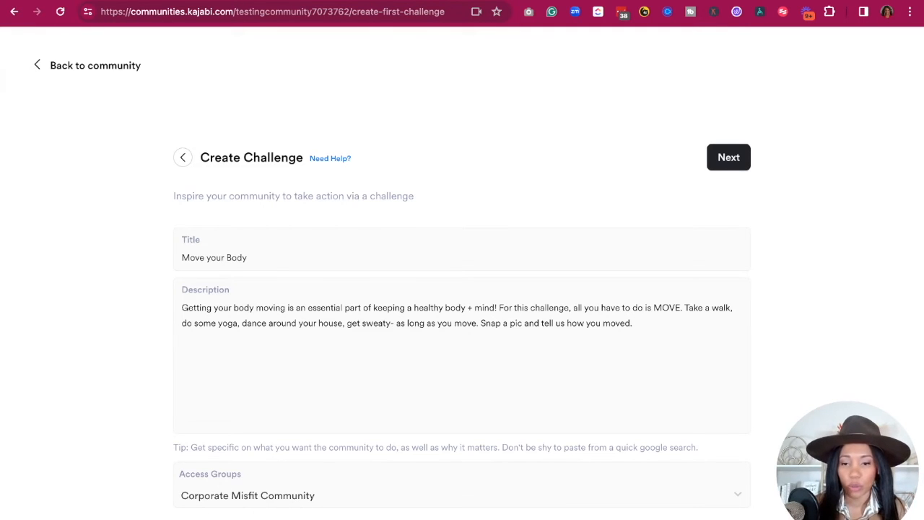
# Use the Goal Setting template for the Corporate Misfit Community access group with Laptop as the prize, and continue to the challenge media
pyautogui.scroll(-1, 318, 466)
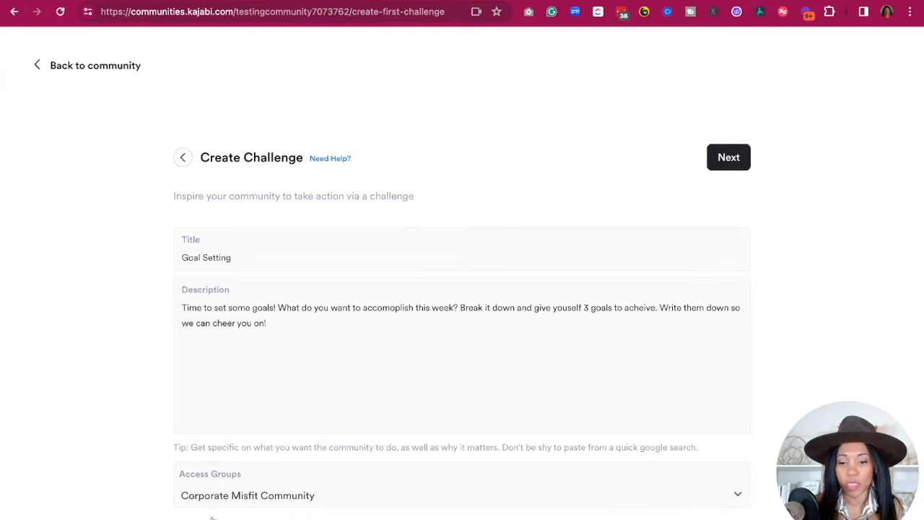
pyautogui.scroll(-1, 299, 491)
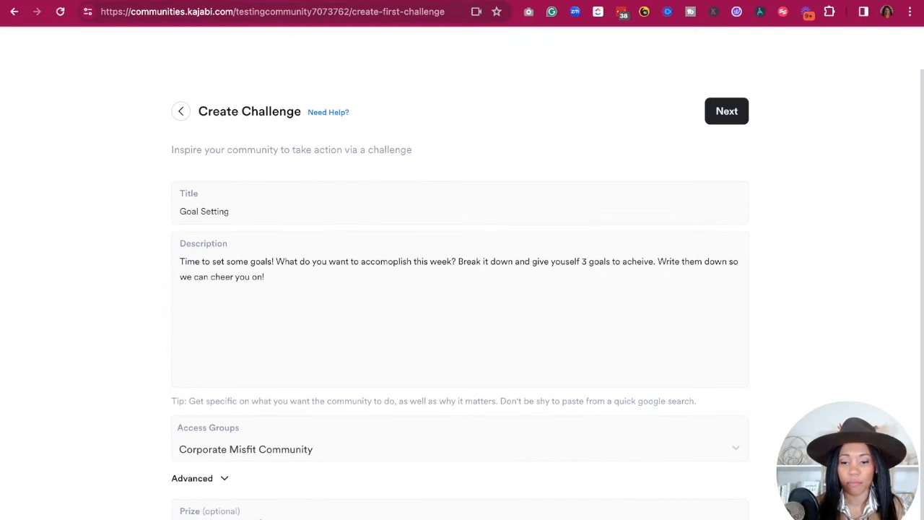
pyautogui.click(729, 113)
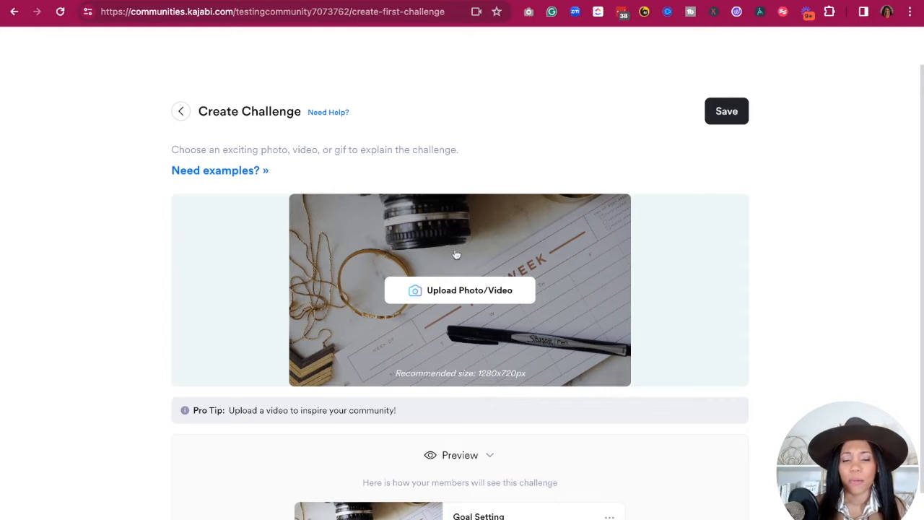
# Replace the challenge photo with the desk and laptop image, check the member preview, and save the challenge
pyautogui.scroll(-1, 422, 294)
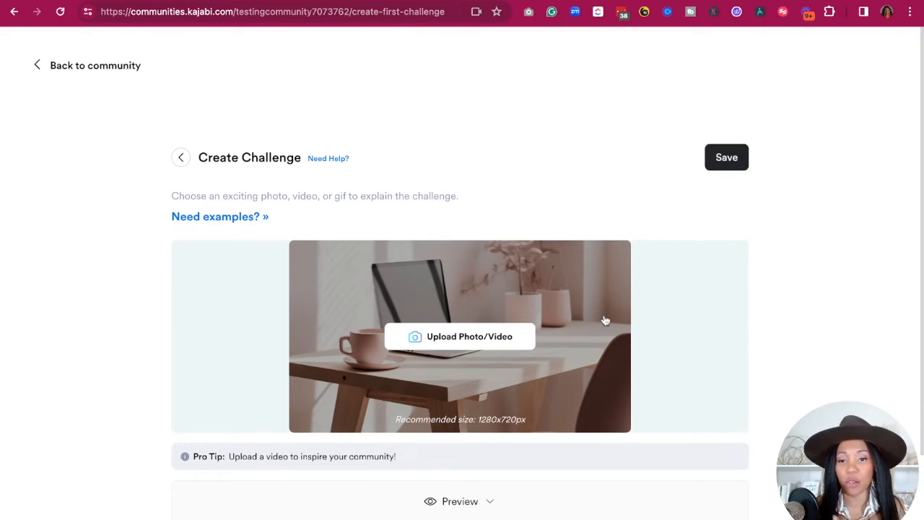
pyautogui.scroll(-2, 605, 320)
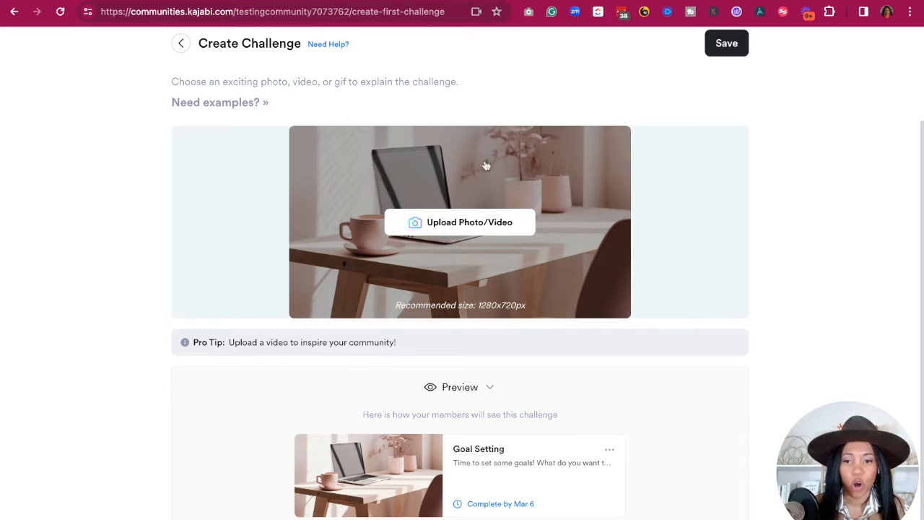
pyautogui.scroll(2, 606, 252)
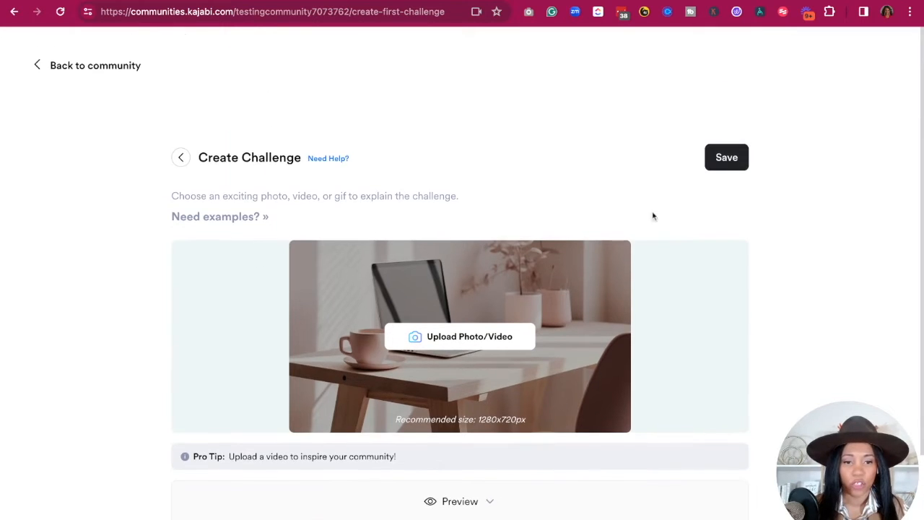
pyautogui.click(735, 157)
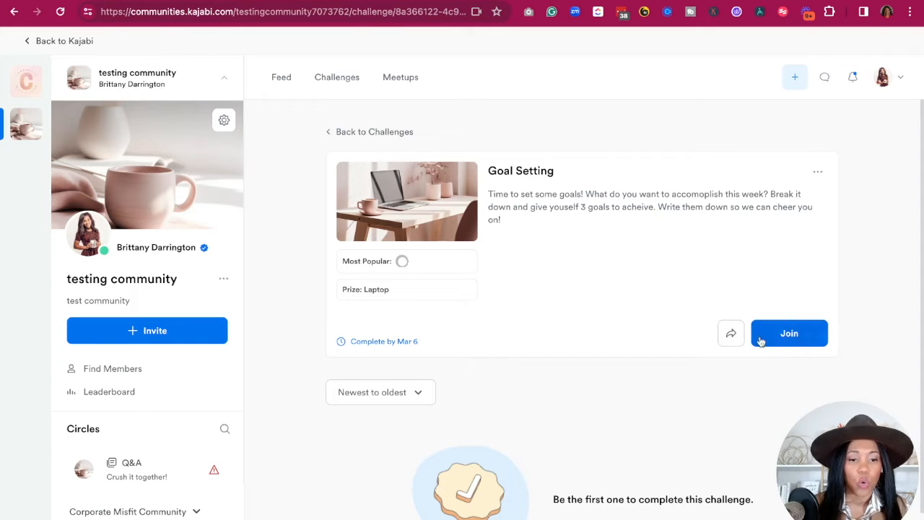
# Look at the share link of the Goal Setting challenge and join the challenge
pyautogui.click(731, 335)
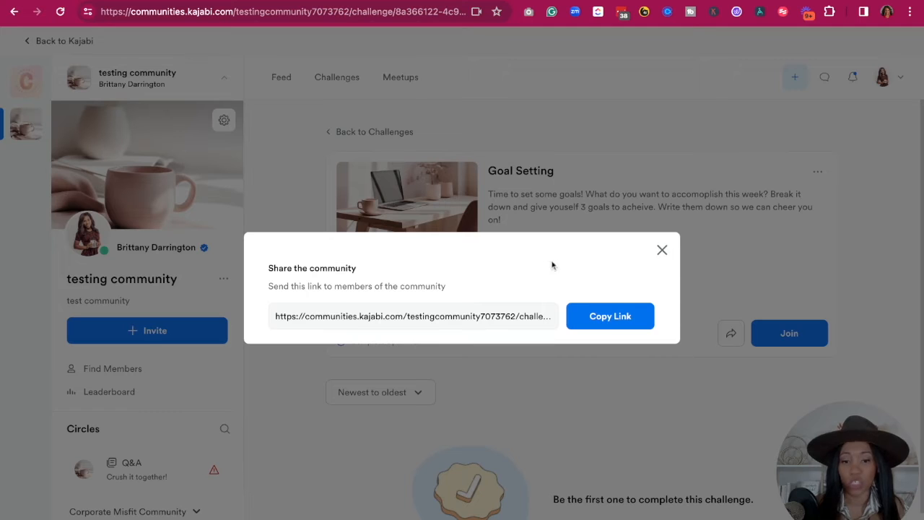
pyautogui.click(662, 249)
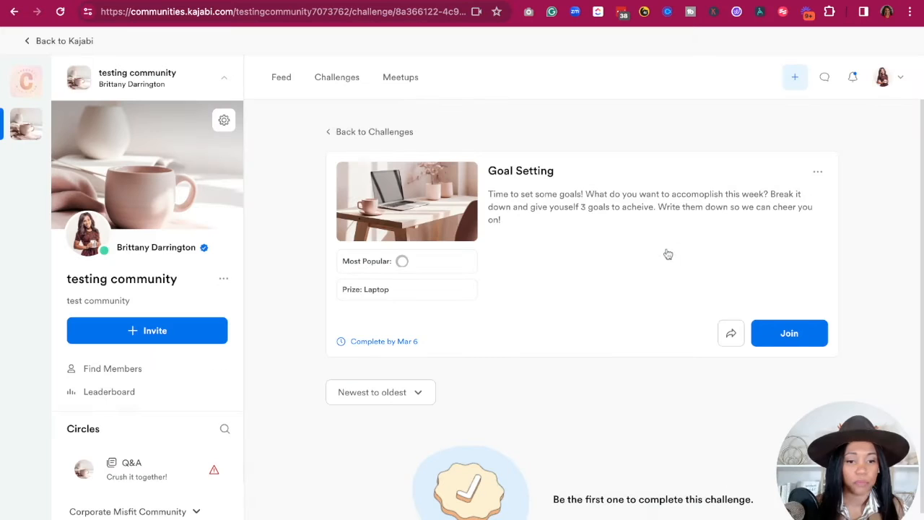
pyautogui.click(788, 334)
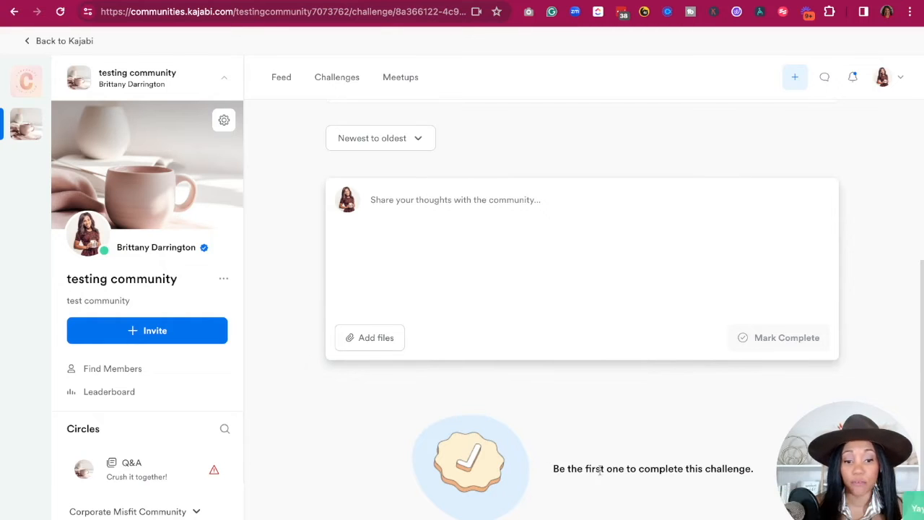
pyautogui.scroll(4, 693, 368)
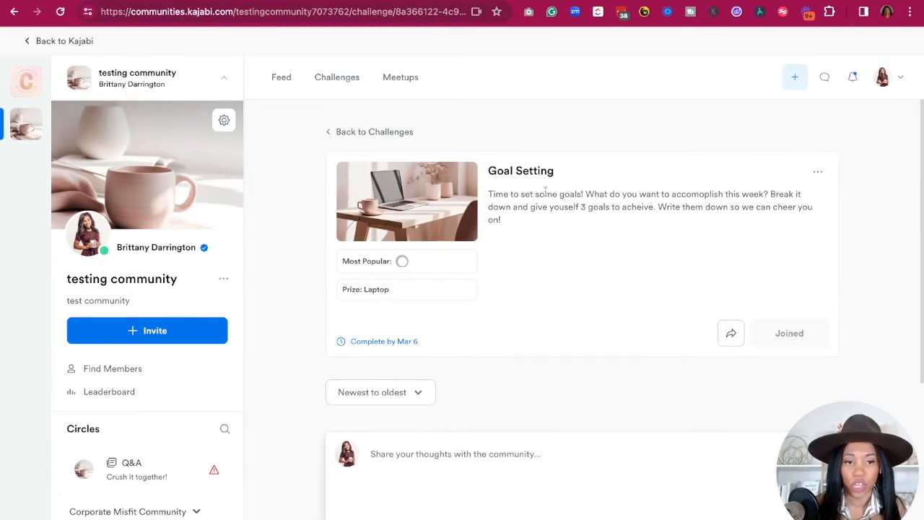
# Find the Goal Setting challenge in the challenges list and reopen it to review its details and entry area
pyautogui.click(357, 135)
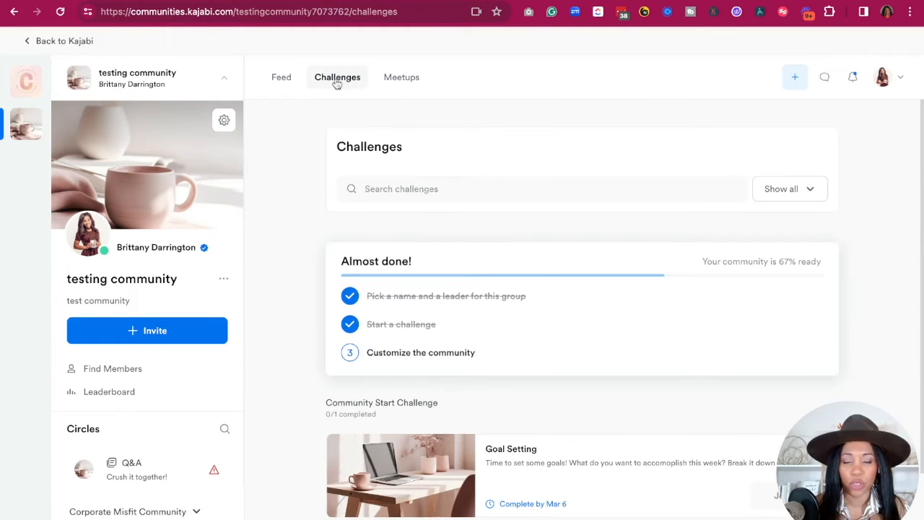
pyautogui.scroll(-1, 553, 505)
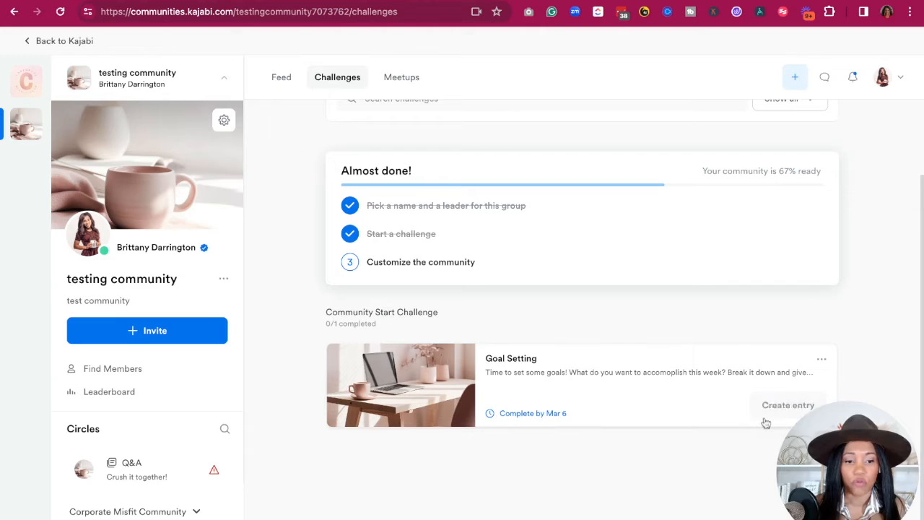
pyautogui.click(559, 383)
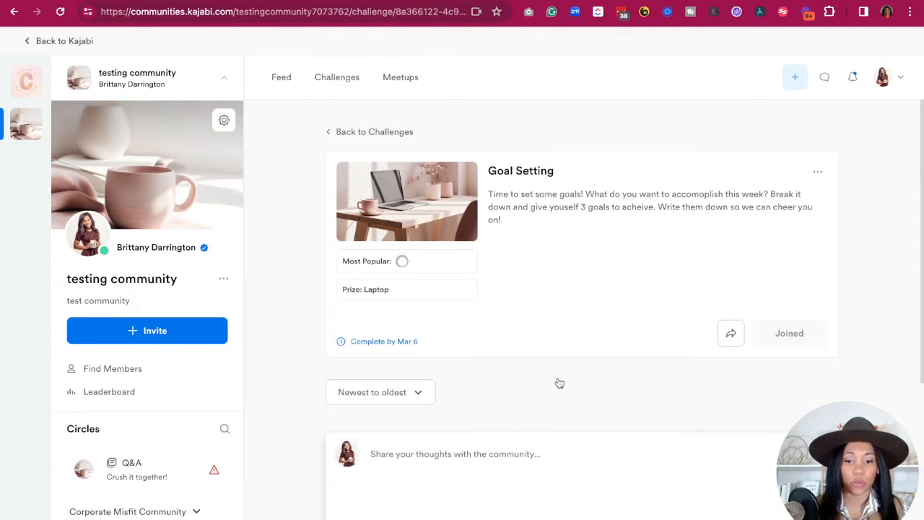
pyautogui.scroll(-3, 555, 381)
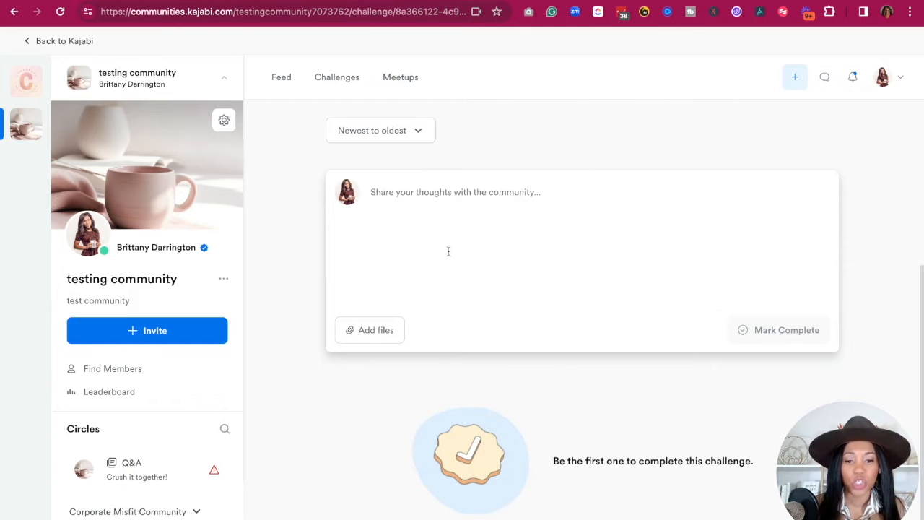
pyautogui.scroll(3, 430, 199)
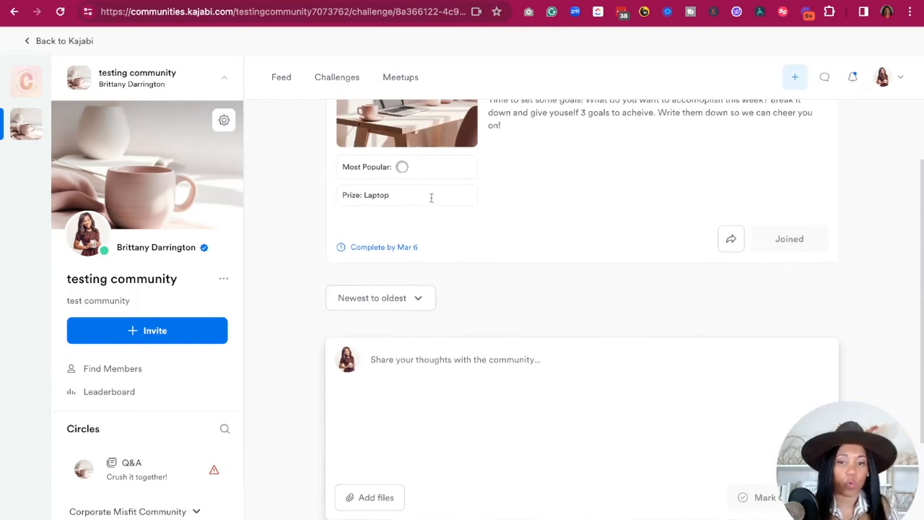
# Enter "Achived setting up this challenge" as the Goal Setting entry, check the attachable file types, and mark the challenge complete
pyautogui.click(472, 368)
pyautogui.write('Achived setting up this challenge')
pyautogui.scroll(-2, 573, 340)
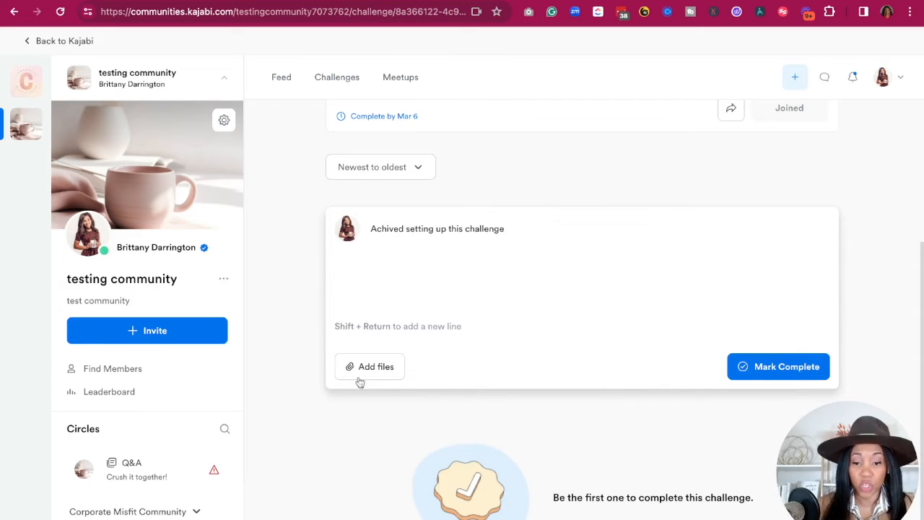
pyautogui.scroll(2, 388, 310)
pyautogui.scroll(1, 388, 310)
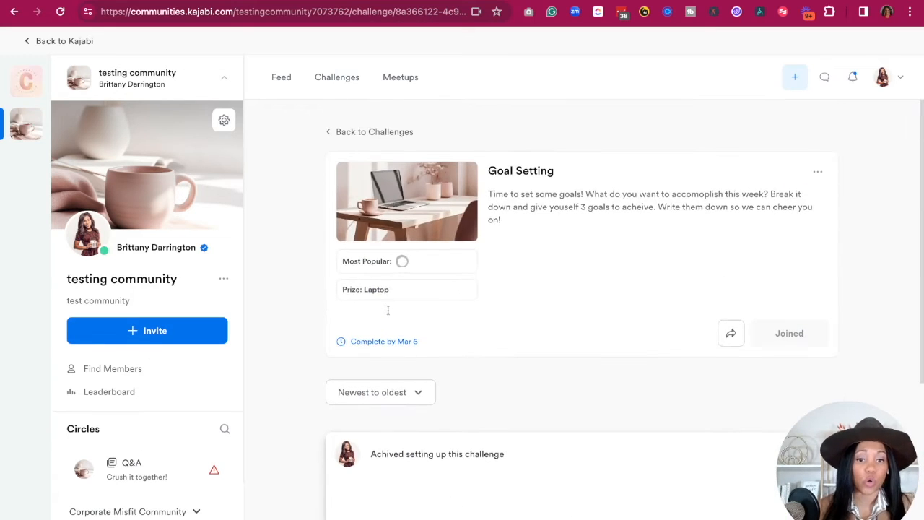
pyautogui.scroll(-2, 562, 244)
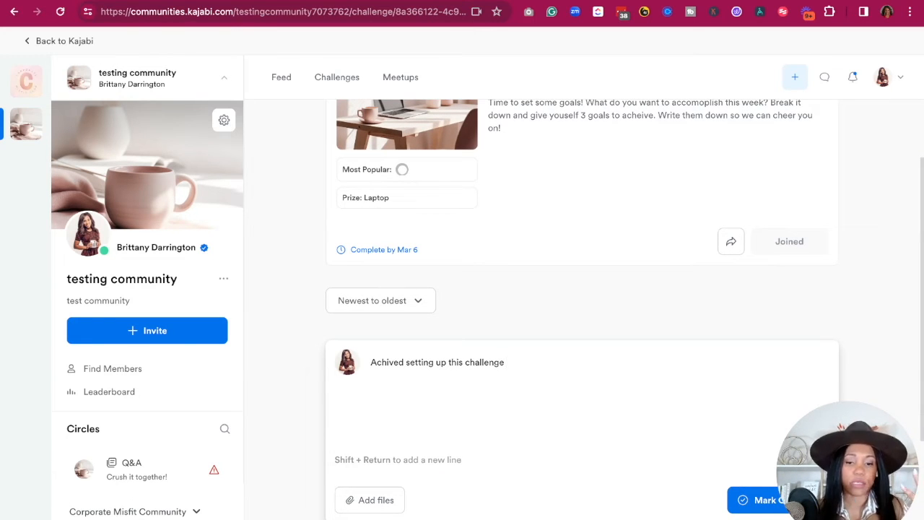
pyautogui.click(378, 505)
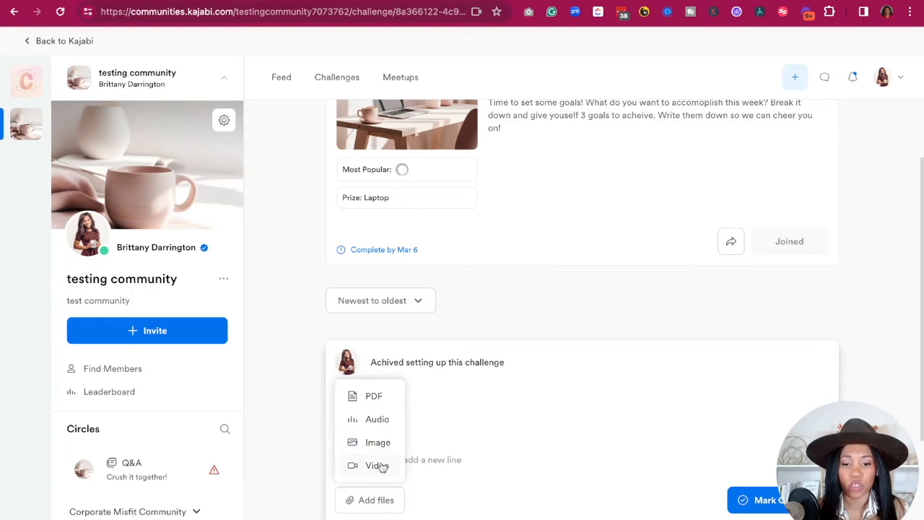
pyautogui.scroll(-4, 534, 437)
pyautogui.click(769, 337)
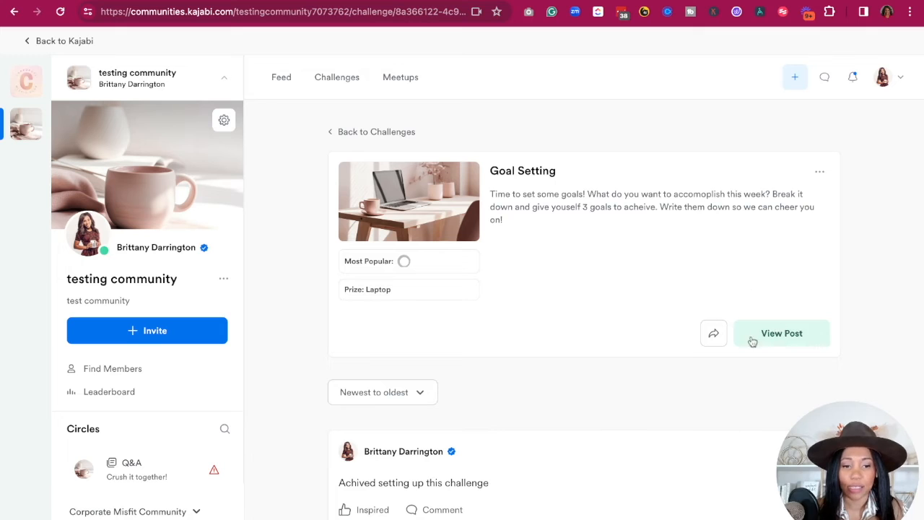
# Return to the challenges list, open the community customization from the setup checklist, and look at the URL name in the community details
pyautogui.click(364, 132)
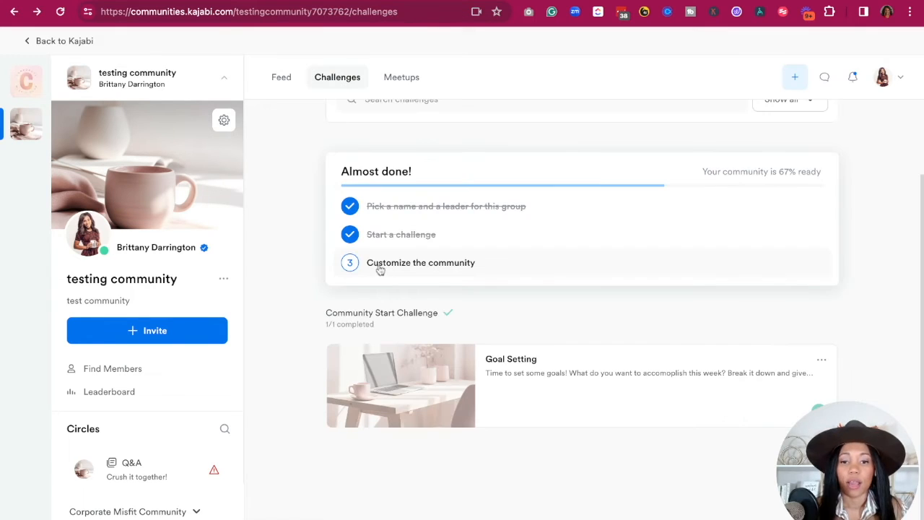
pyautogui.click(448, 267)
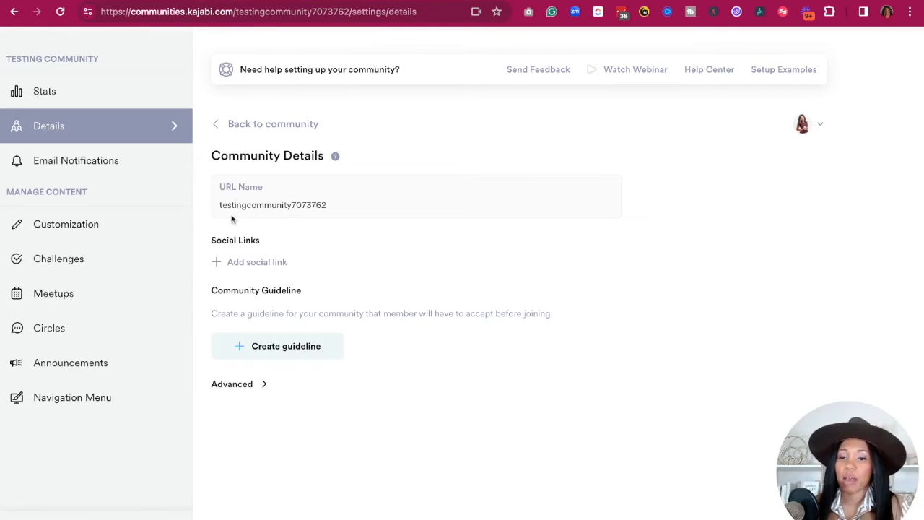
pyautogui.click(344, 208)
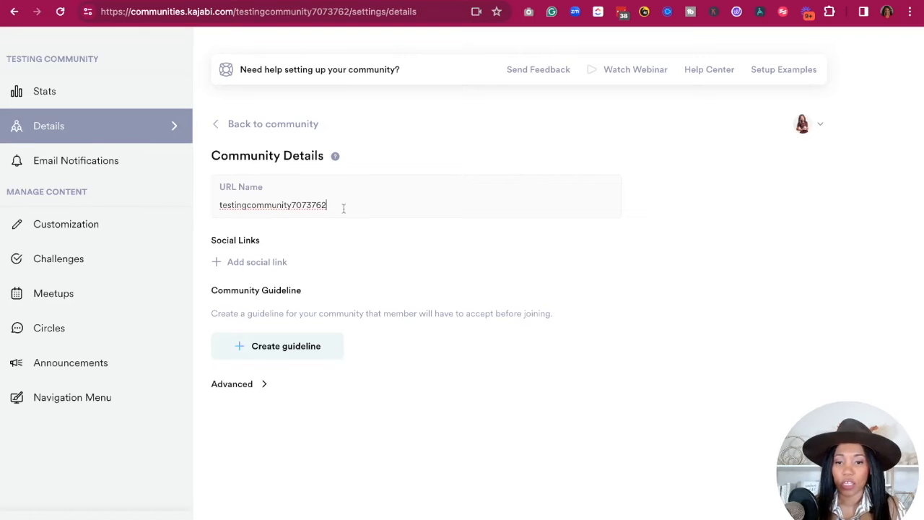
pyautogui.doubleClick(343, 207)
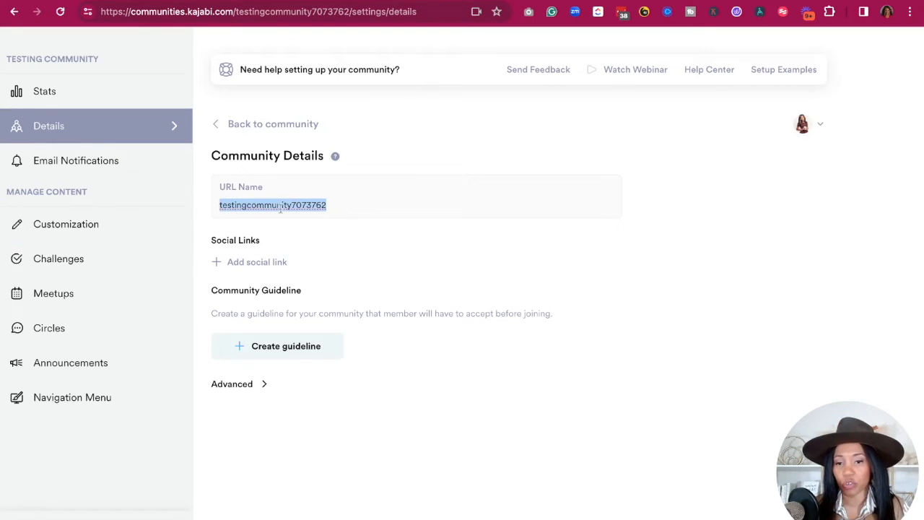
# Review the email notification controls for circles, challenges, meetups, live room and announcements, trying the Circles notifications switch off and back on
pyautogui.click(86, 166)
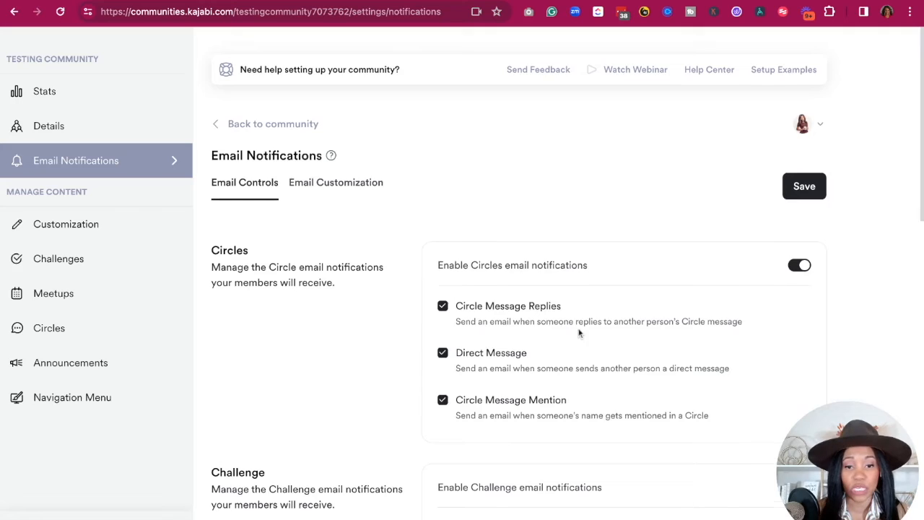
pyautogui.scroll(-1, 579, 333)
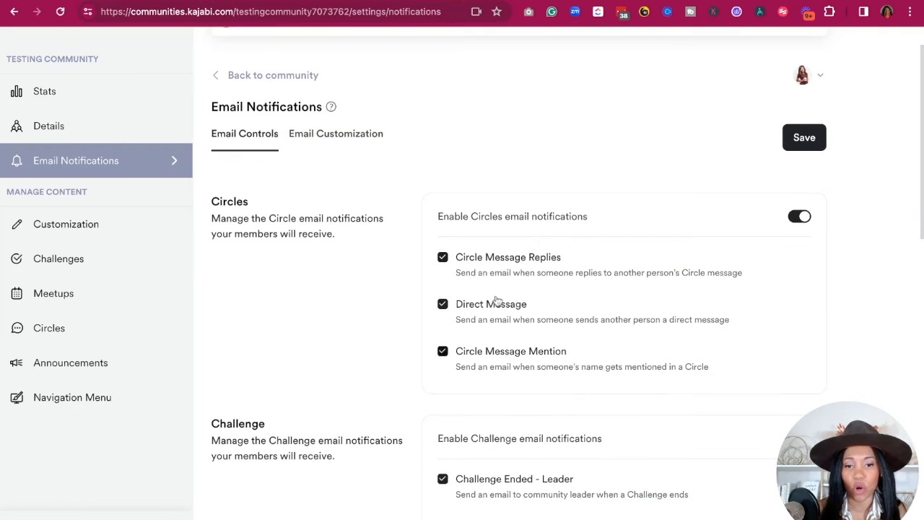
pyautogui.click(799, 216)
pyautogui.click(800, 217)
pyautogui.scroll(-3, 628, 312)
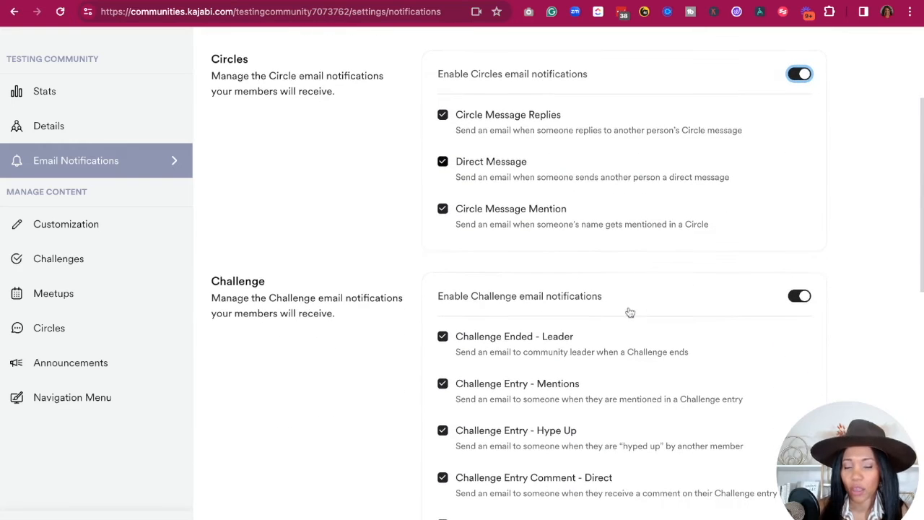
pyautogui.scroll(-2, 489, 423)
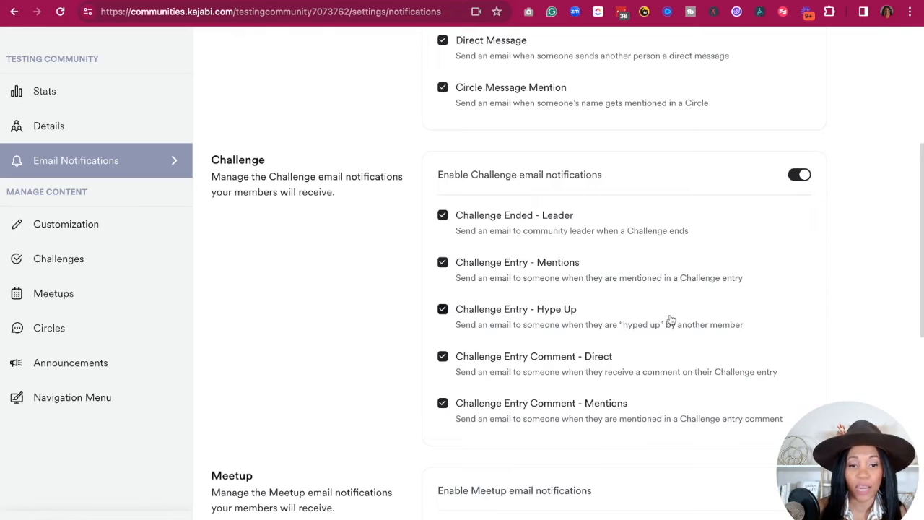
pyautogui.scroll(-2, 493, 321)
pyautogui.scroll(-3, 494, 321)
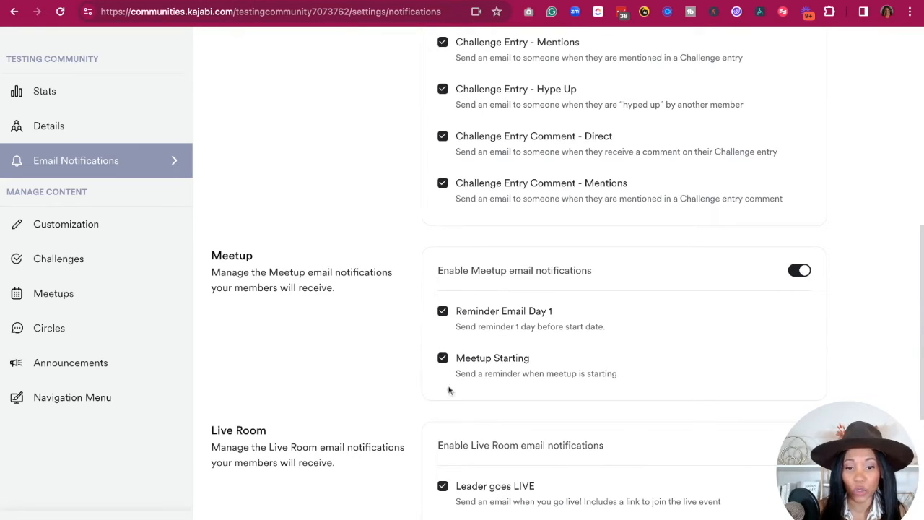
pyautogui.scroll(-3, 450, 289)
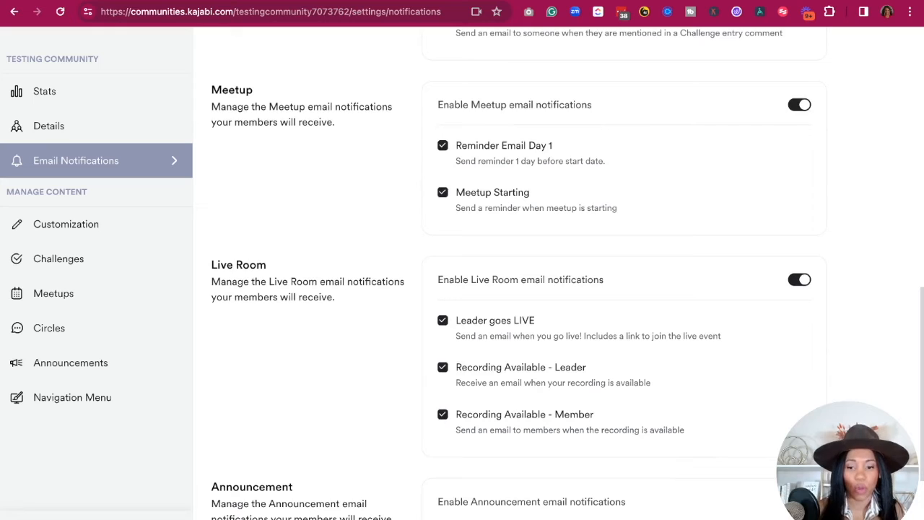
pyautogui.scroll(-3, 483, 387)
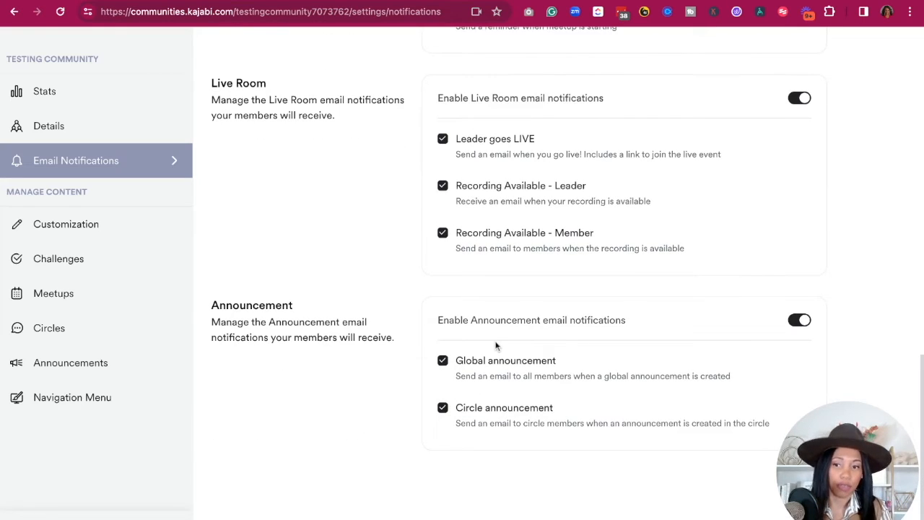
# Review the community's customization settings, covering the feature switches and the reaction terminology
pyautogui.click(79, 221)
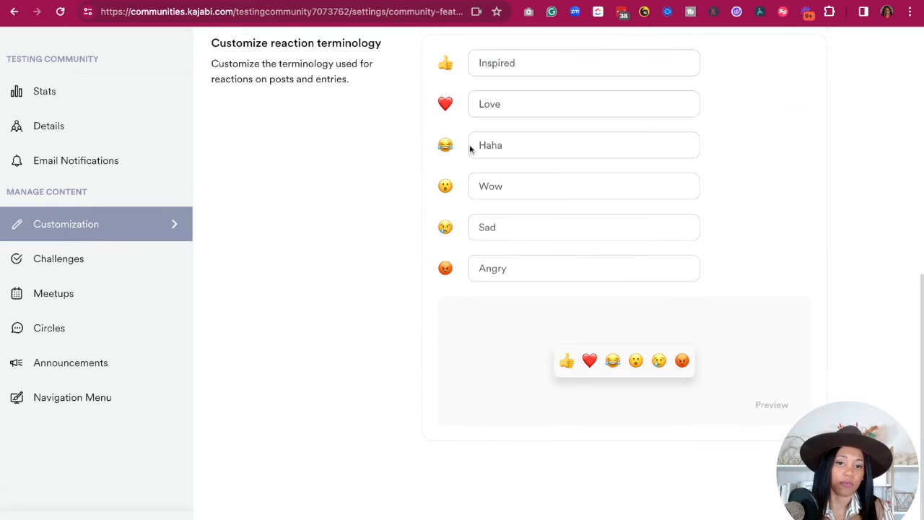
pyautogui.scroll(2, 469, 148)
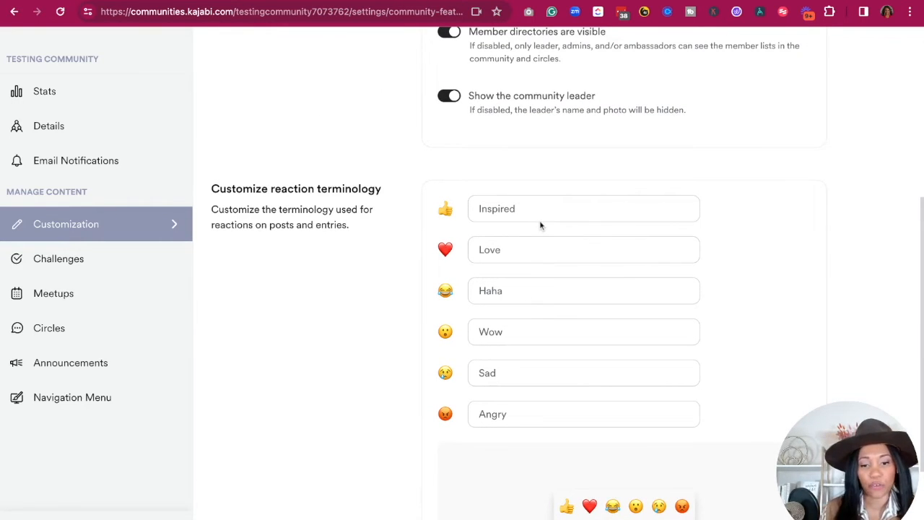
pyautogui.scroll(3, 540, 226)
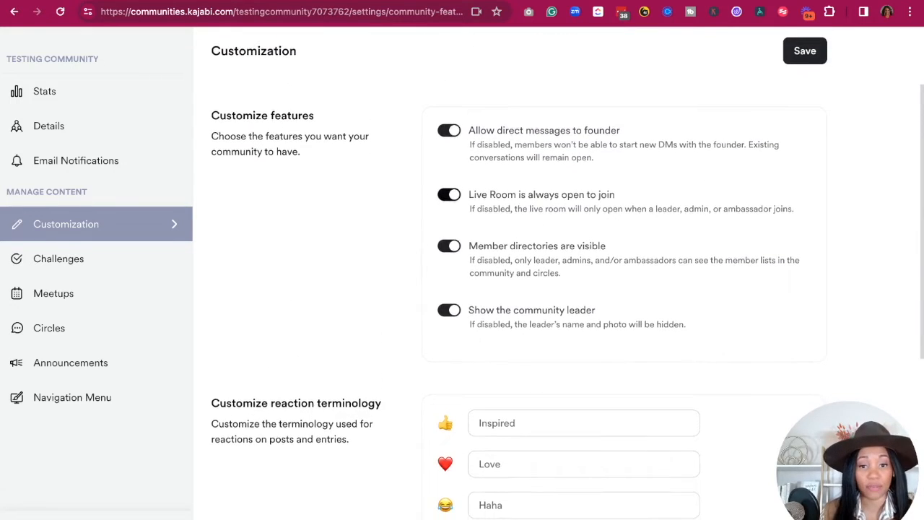
pyautogui.scroll(2, 568, 273)
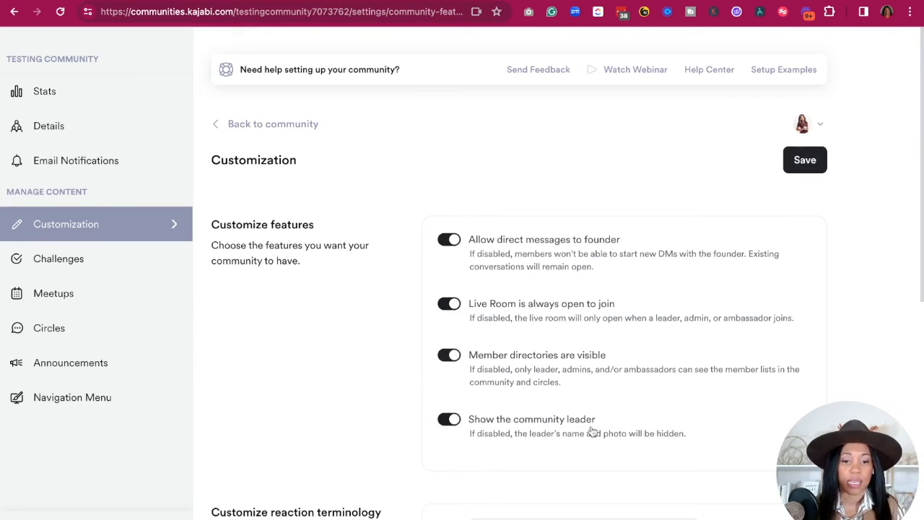
pyautogui.scroll(-3, 576, 377)
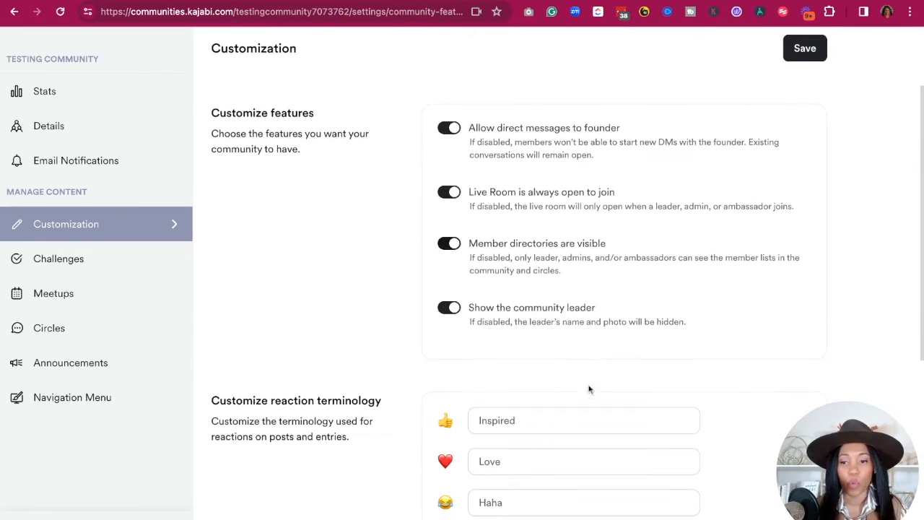
# Look through the management pages for the community's challenges, meetups and circles
pyautogui.click(52, 267)
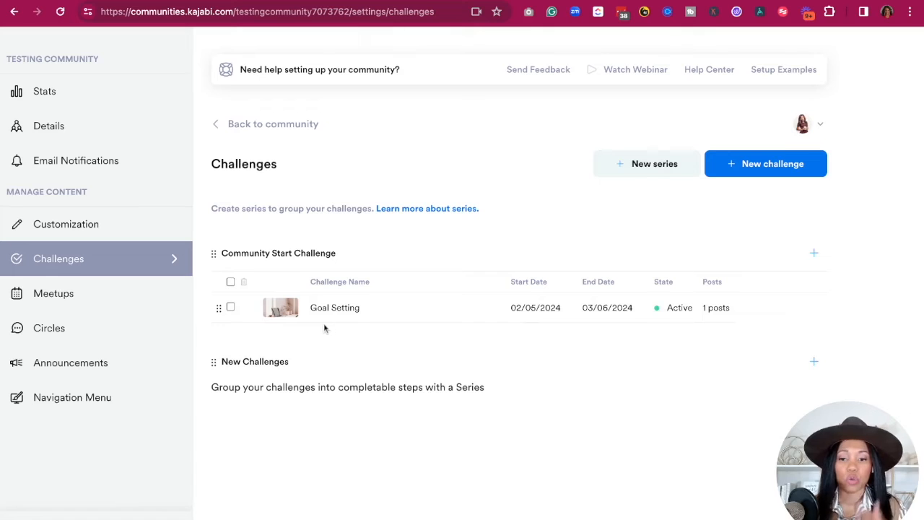
pyautogui.click(108, 307)
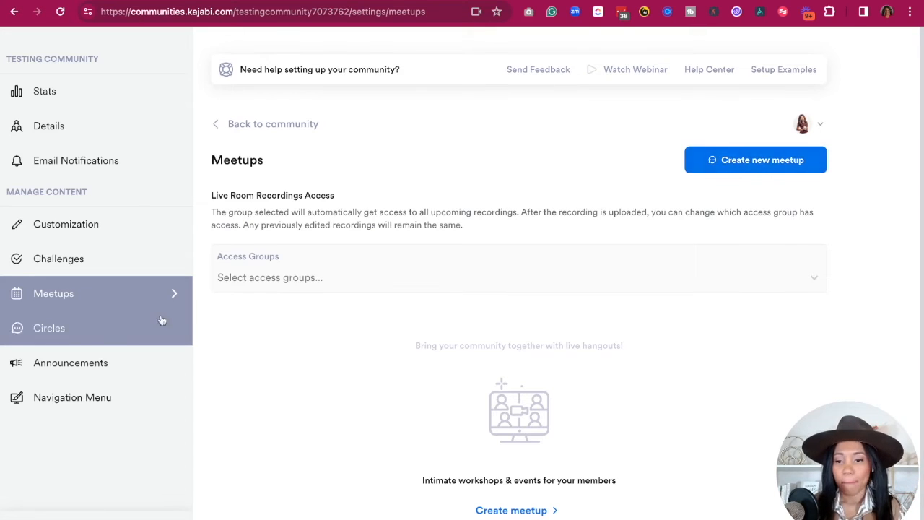
pyautogui.click(41, 328)
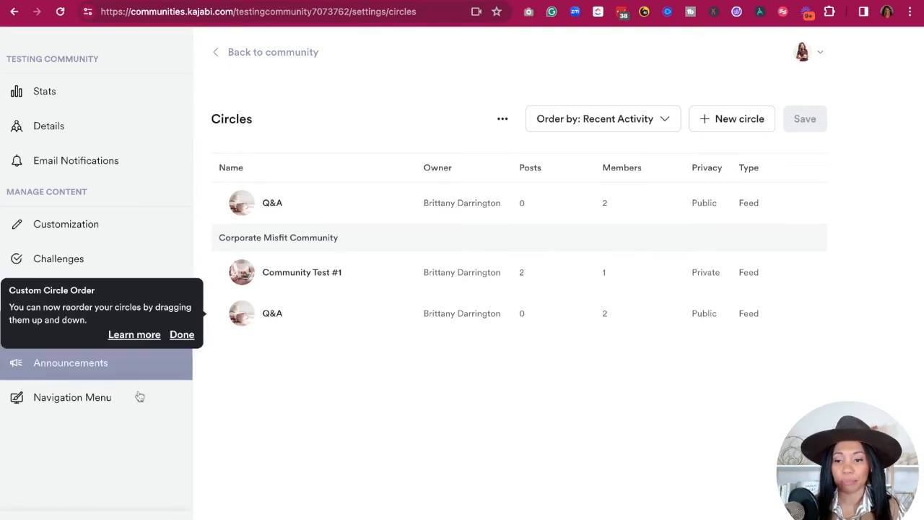
# Create and save an unpinned circle announcement titled "Announcement Test" with the description "Make a comment" for the circle Community Test #1
pyautogui.click(95, 368)
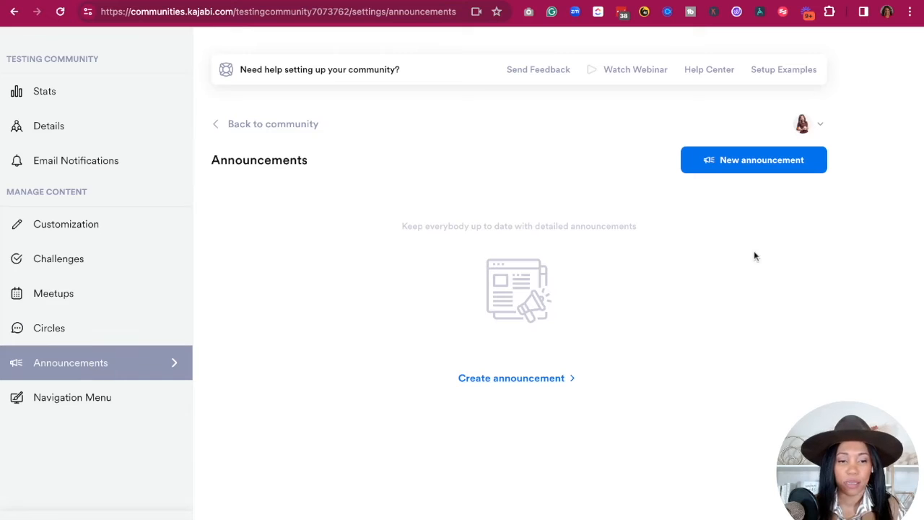
pyautogui.click(721, 173)
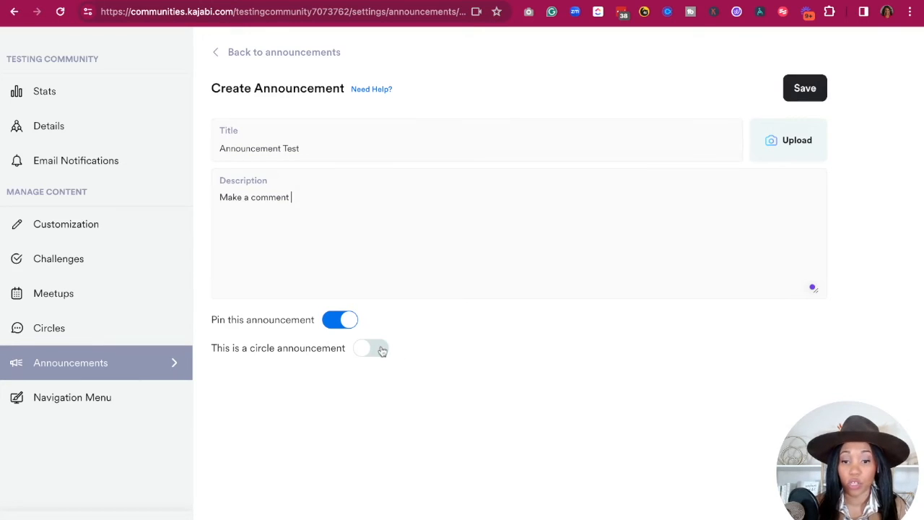
pyautogui.click(381, 349)
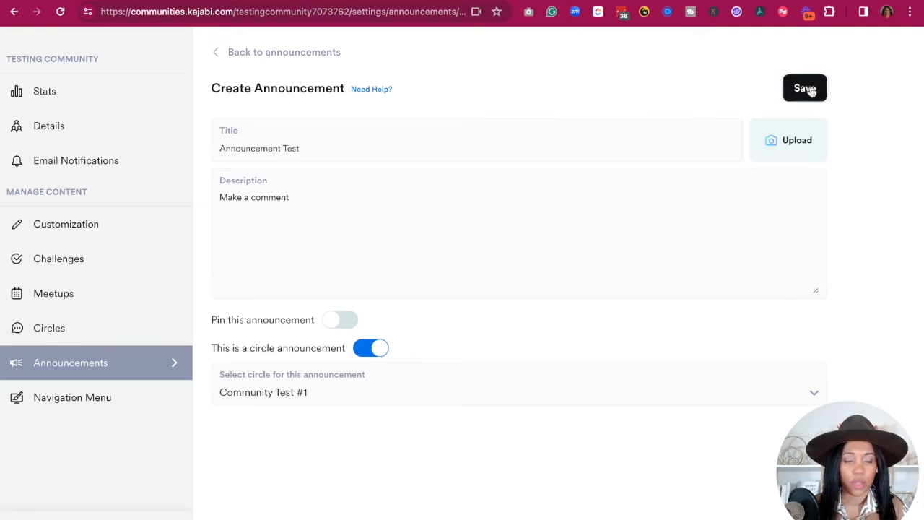
pyautogui.click(810, 90)
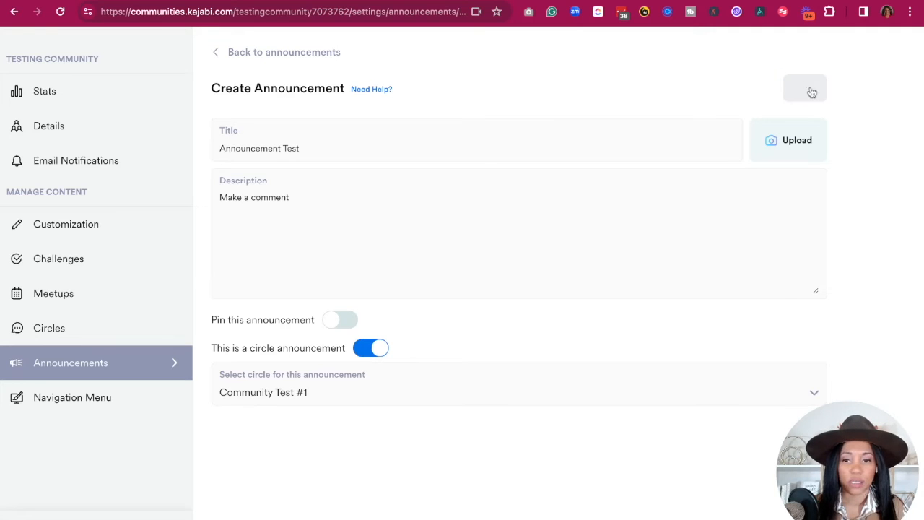
# Review the navigation menu pages and the community stats, including the challenge submissions behind the stats card
pyautogui.click(50, 397)
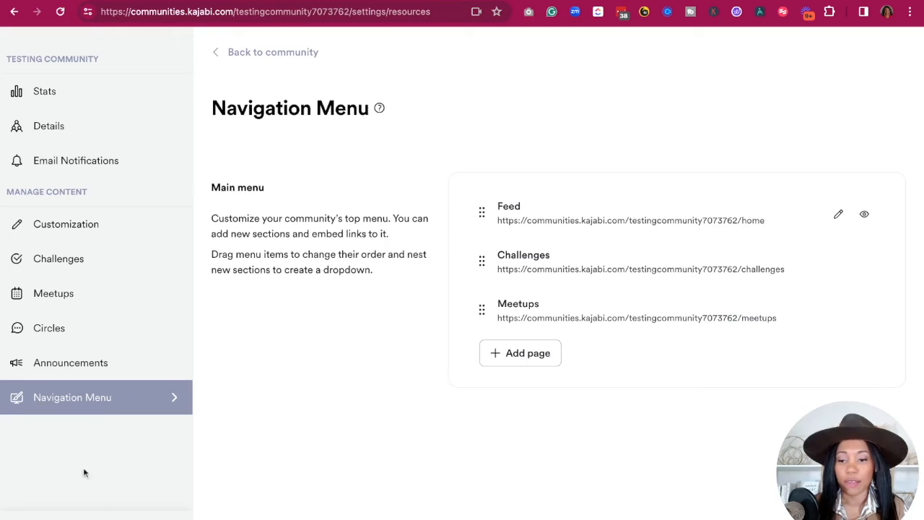
pyautogui.click(51, 92)
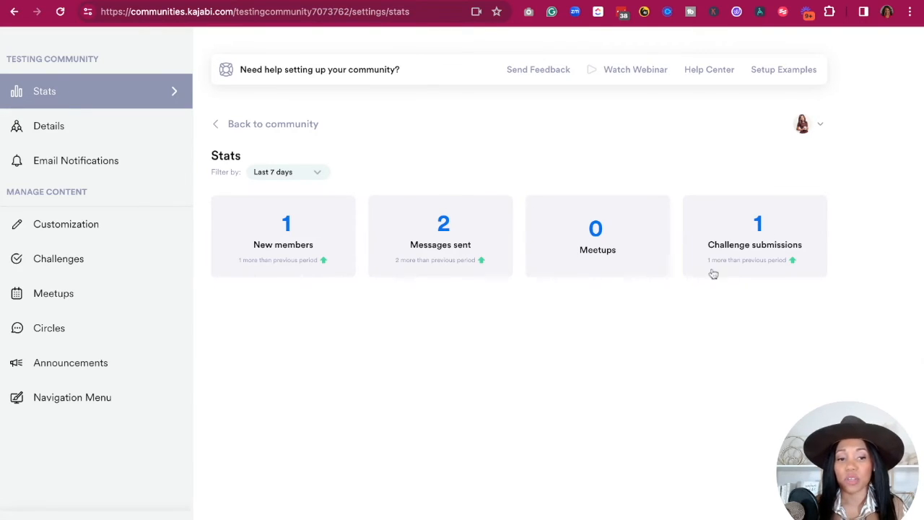
pyautogui.click(758, 226)
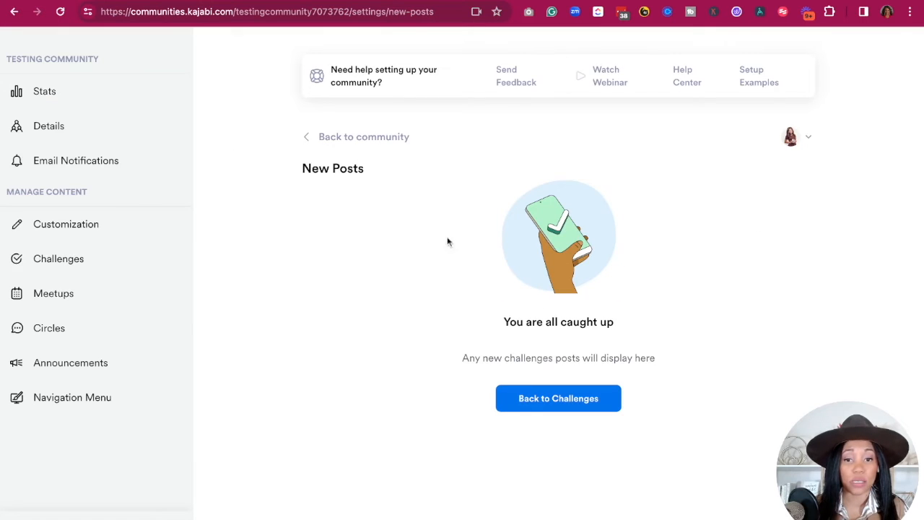
pyautogui.click(14, 11)
# Reopen the community details and examine the advanced member and moderator alias settings
pyautogui.click(50, 126)
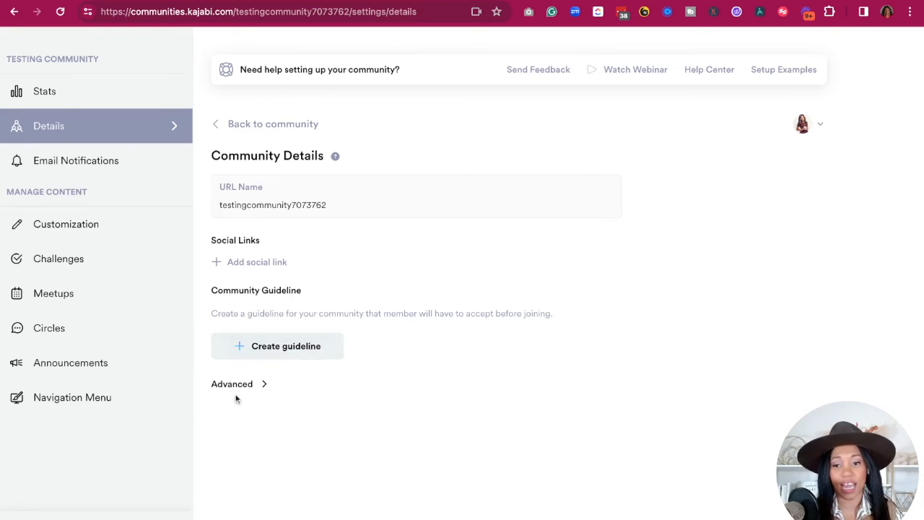
pyautogui.click(262, 386)
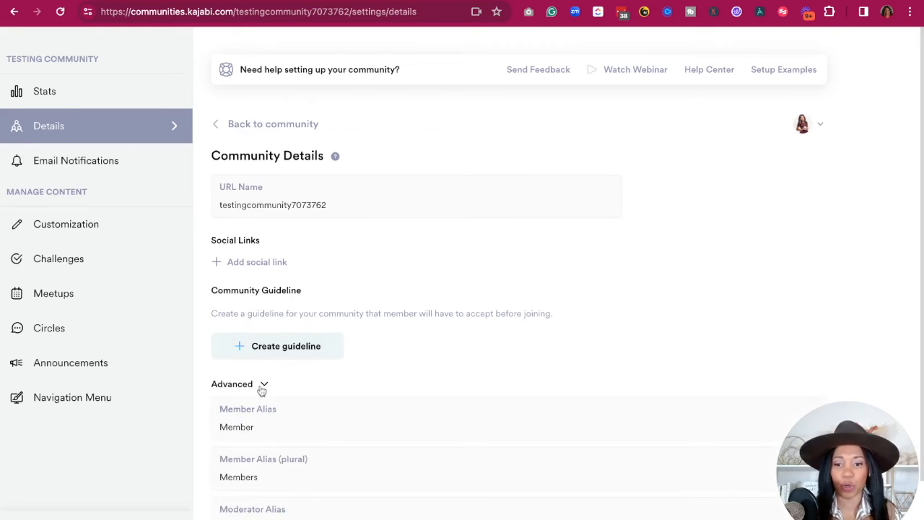
pyautogui.scroll(-2, 295, 392)
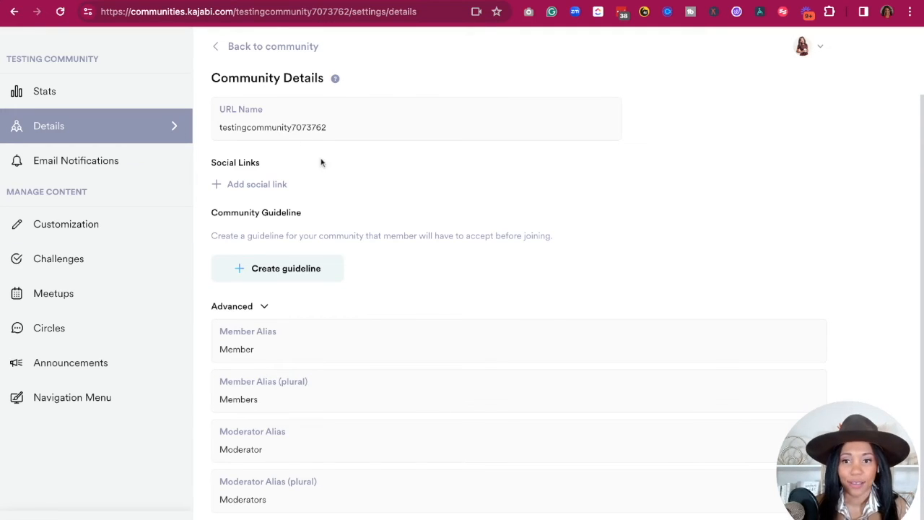
# Go back to the community, open the Community Test #1 circle, and view its pinned welcome post and its announcement
pyautogui.click(219, 47)
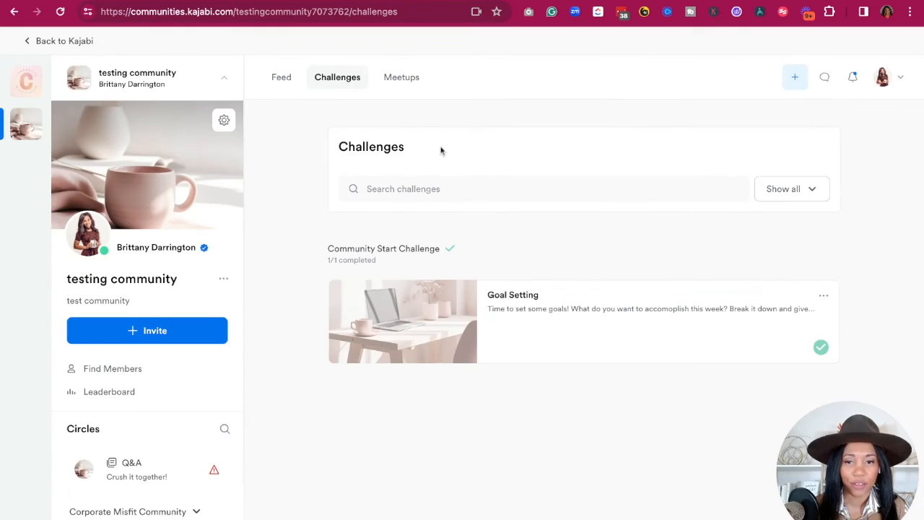
pyautogui.scroll(-2, 144, 381)
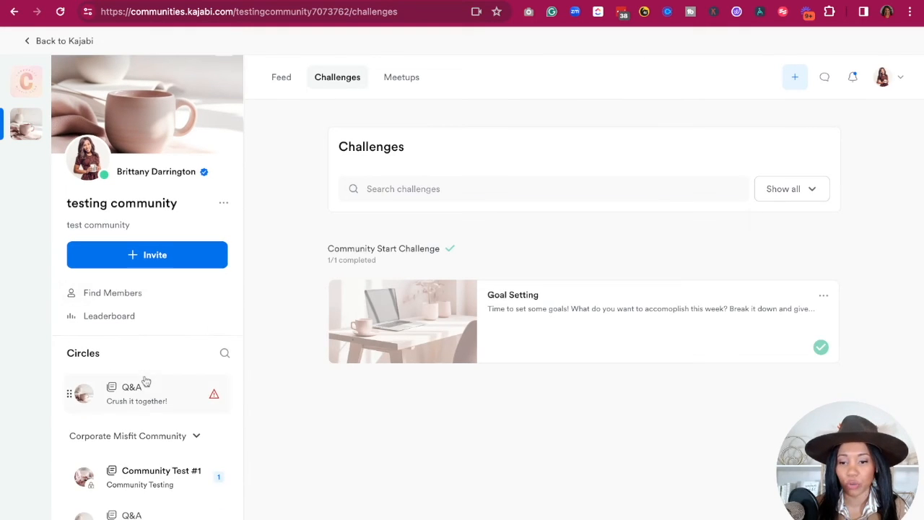
pyautogui.click(133, 487)
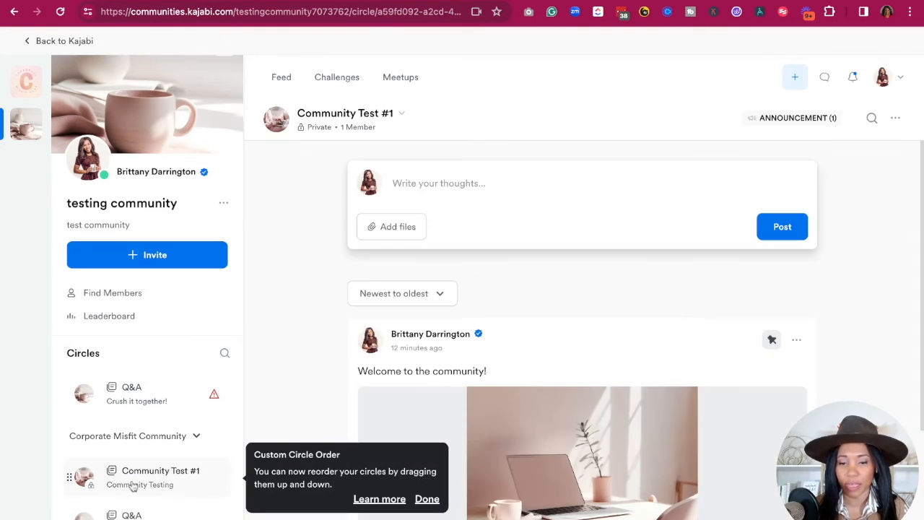
pyautogui.scroll(-2, 543, 412)
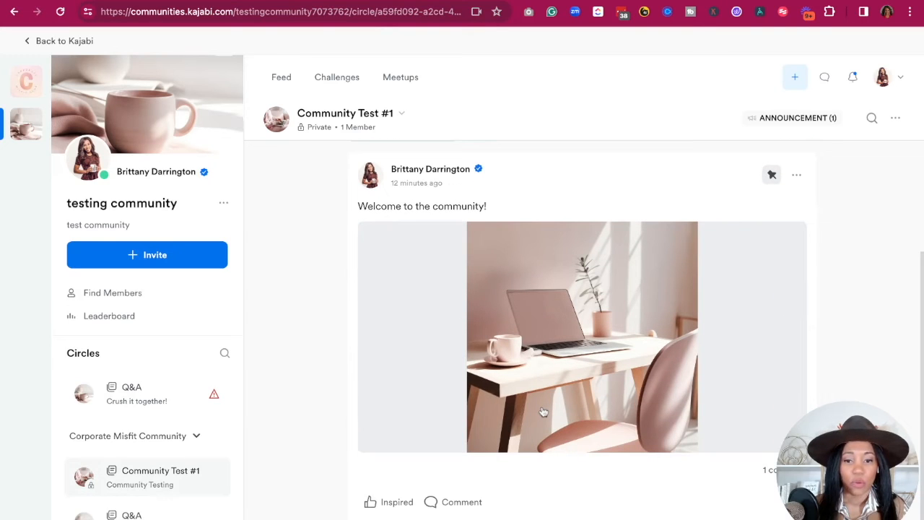
pyautogui.scroll(2, 543, 412)
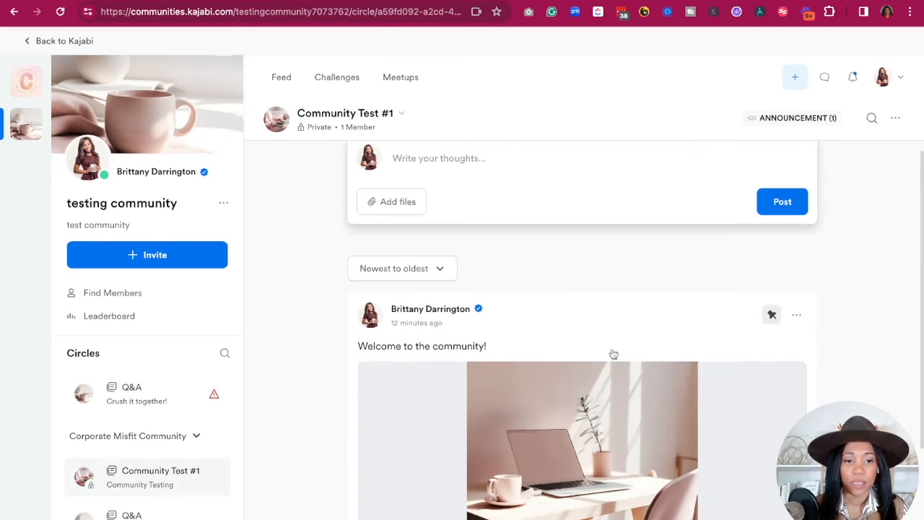
pyautogui.click(787, 122)
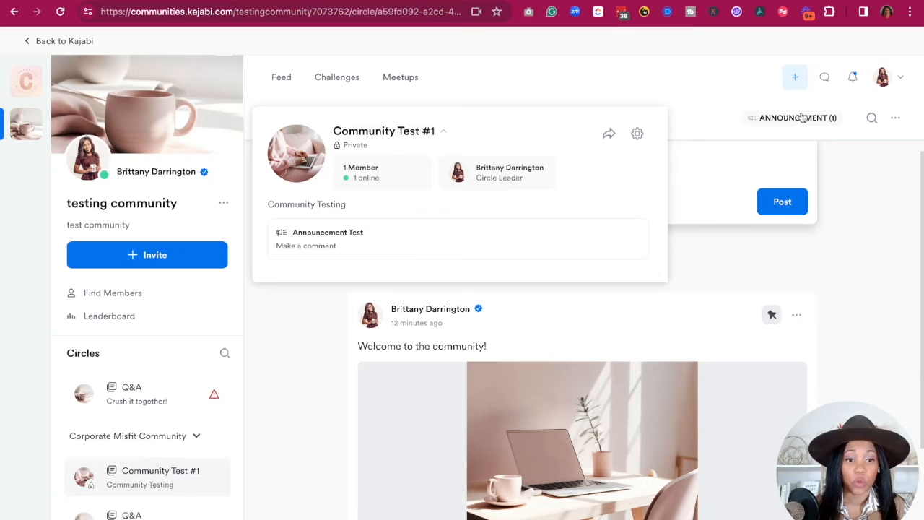
# Start a new community meetup titled "Meetup Test" and create a private room as its location
pyautogui.click(691, 81)
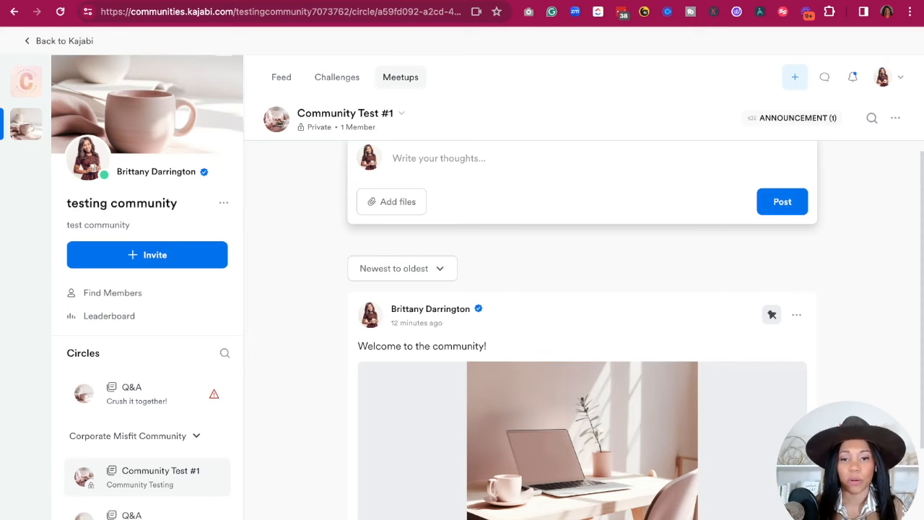
pyautogui.click(395, 78)
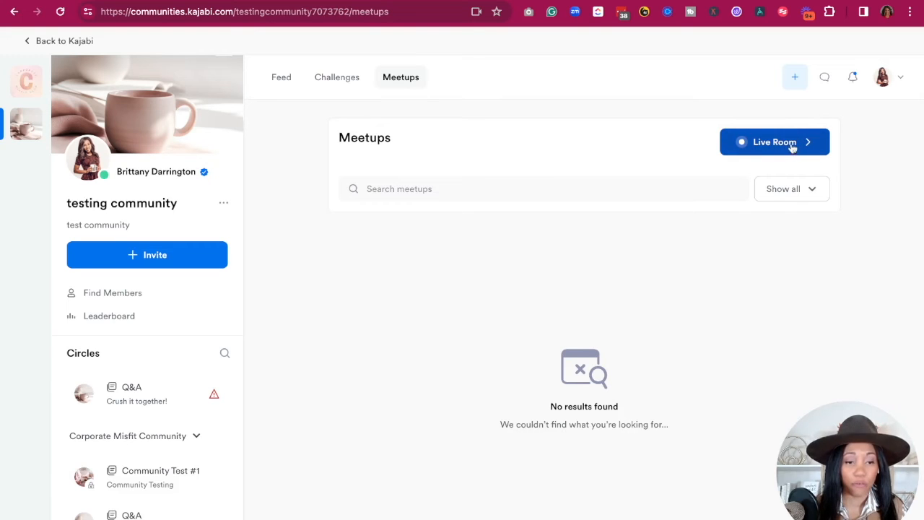
pyautogui.click(795, 79)
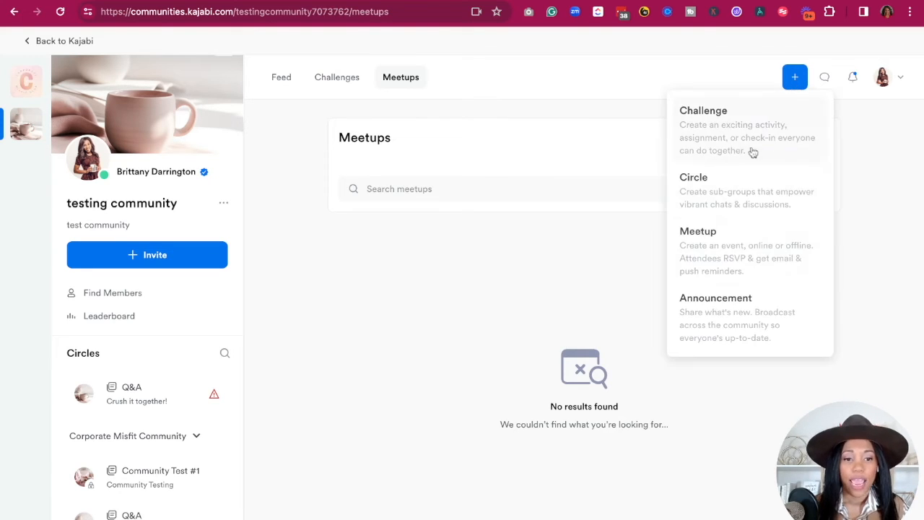
pyautogui.click(722, 247)
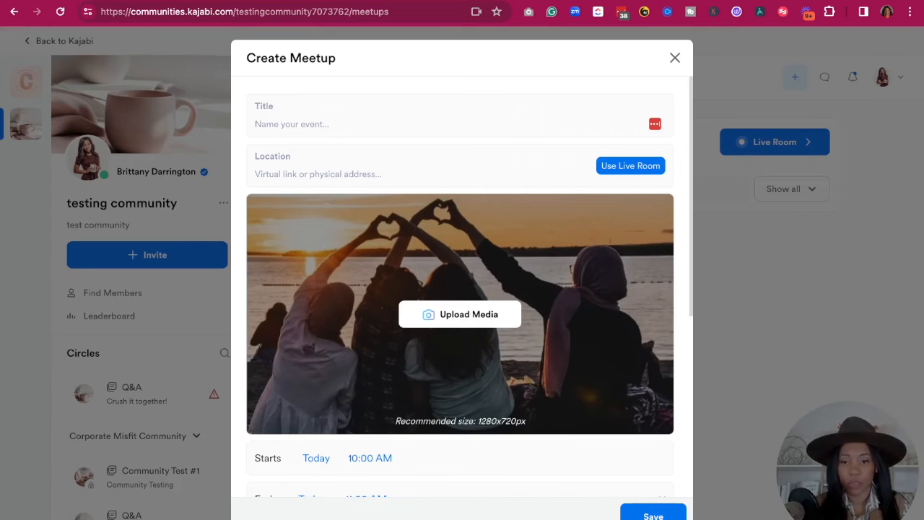
pyautogui.write('Meetup Test')
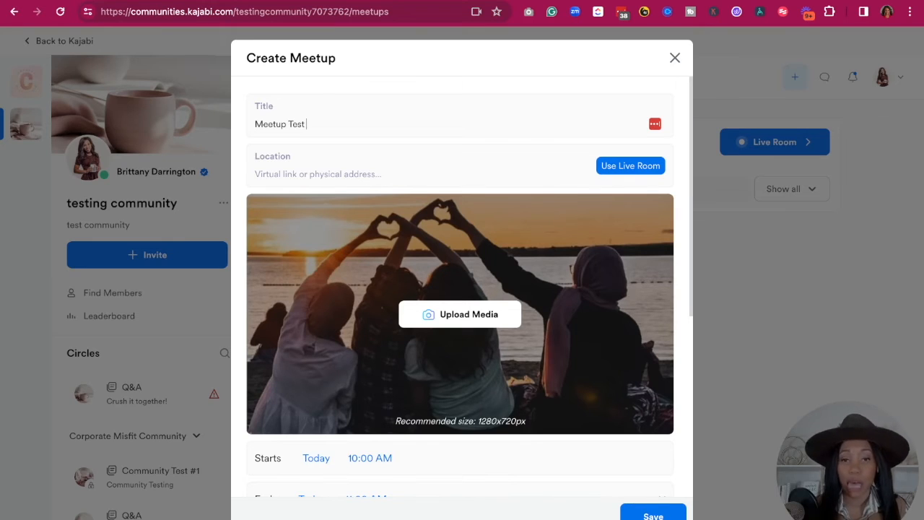
pyautogui.click(630, 166)
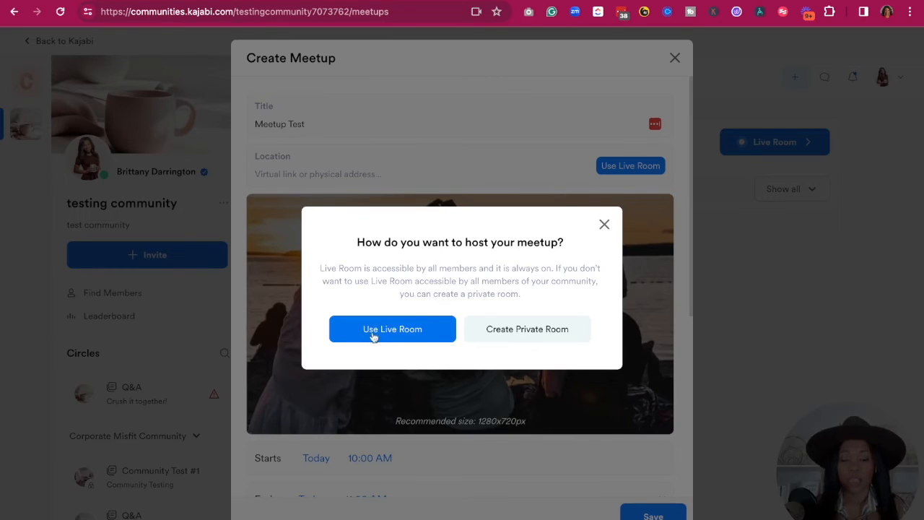
pyautogui.click(558, 332)
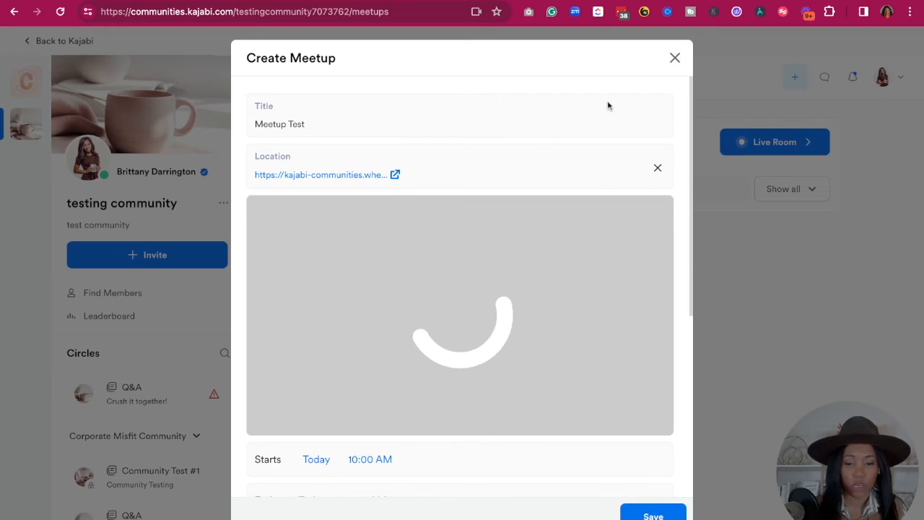
# Describe the meetup as "Talking all about communities"
pyautogui.scroll(-4, 601, 192)
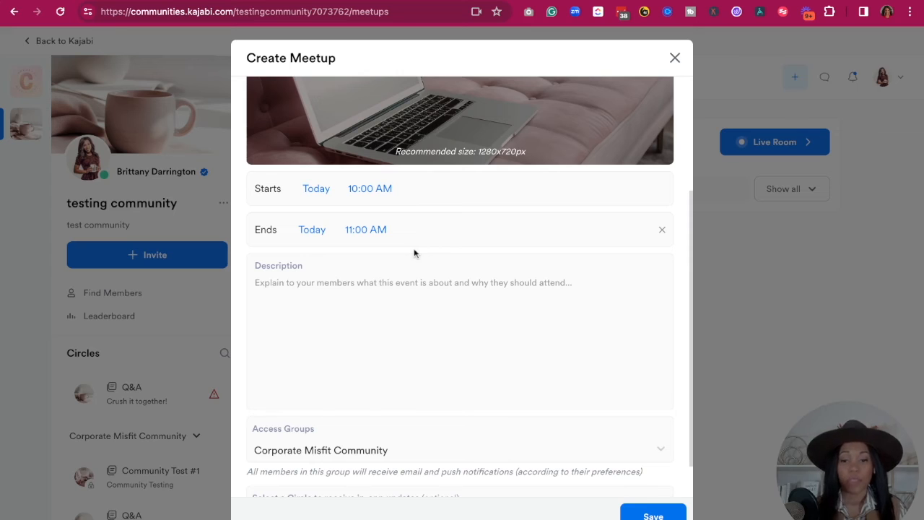
pyautogui.click(394, 295)
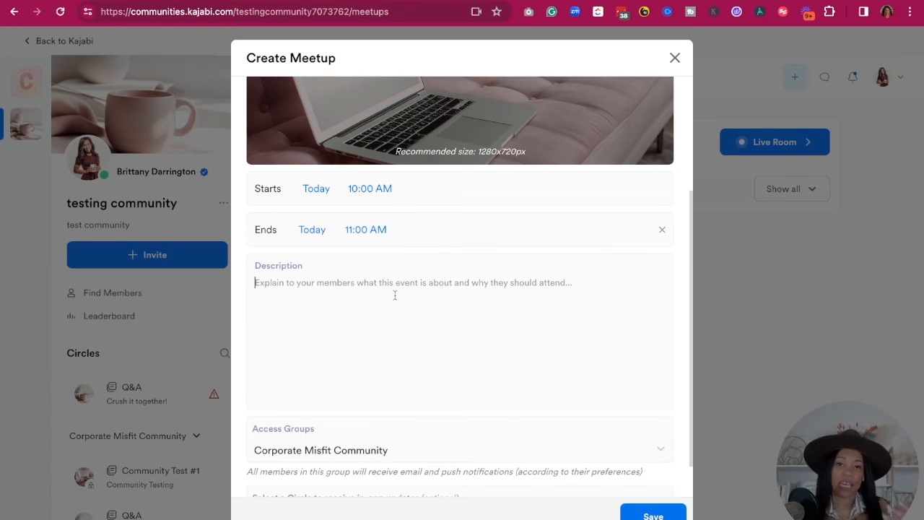
pyautogui.write('Talking all about communities')
# Assign the meetup to the Corporate Misfit Community access group and the Community Test #1 circle for in-app updates, and save it
pyautogui.scroll(-2, 334, 305)
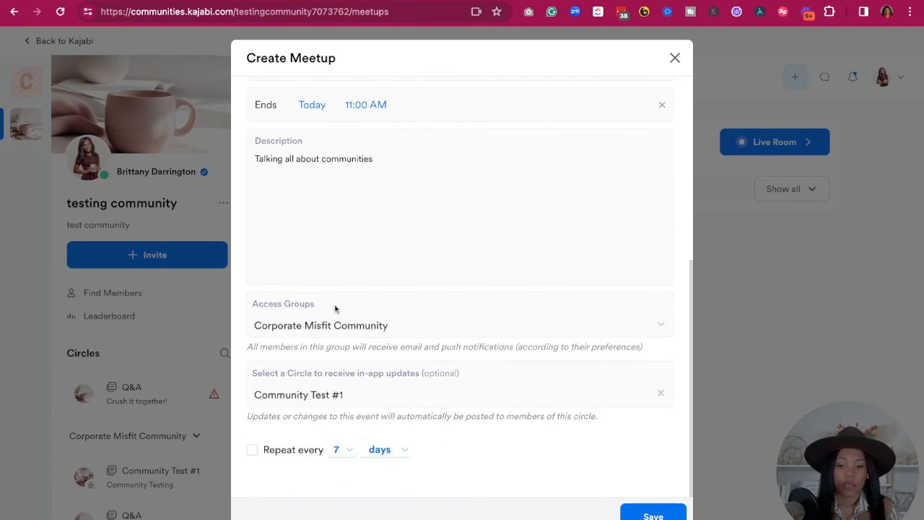
pyautogui.click(325, 328)
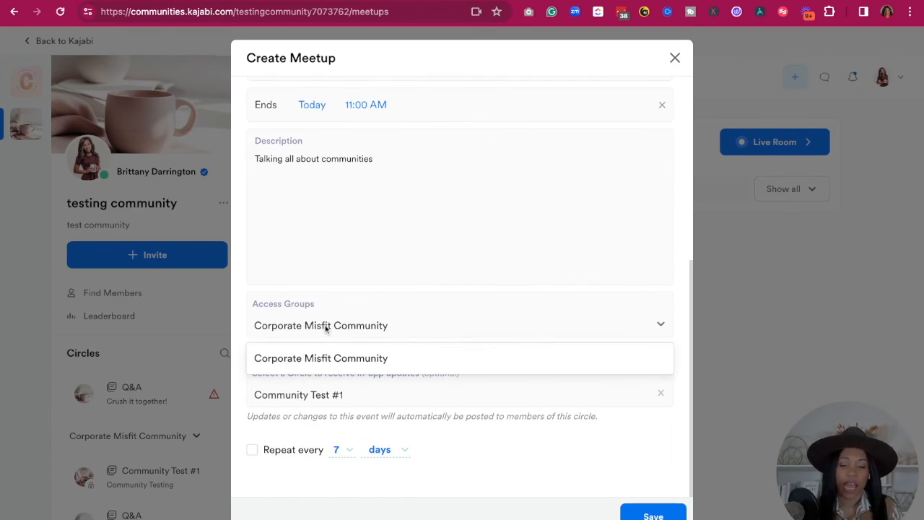
pyautogui.click(323, 358)
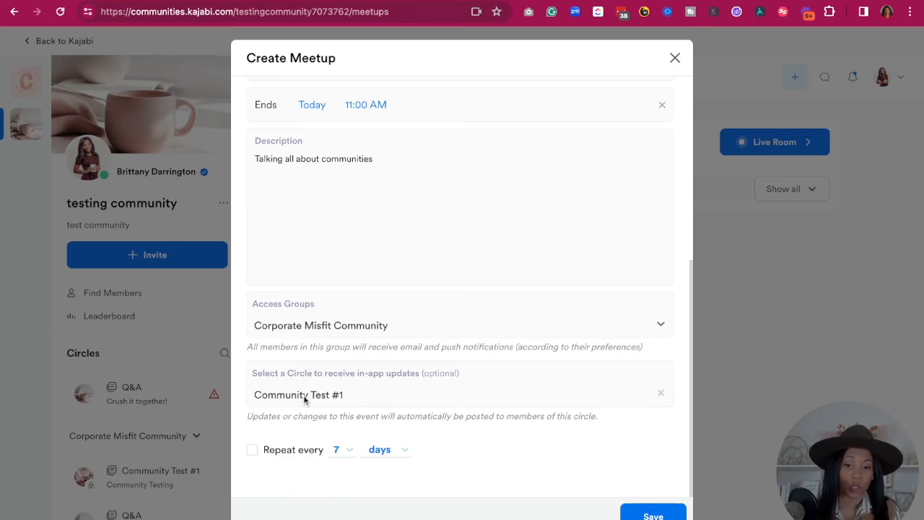
pyautogui.click(324, 394)
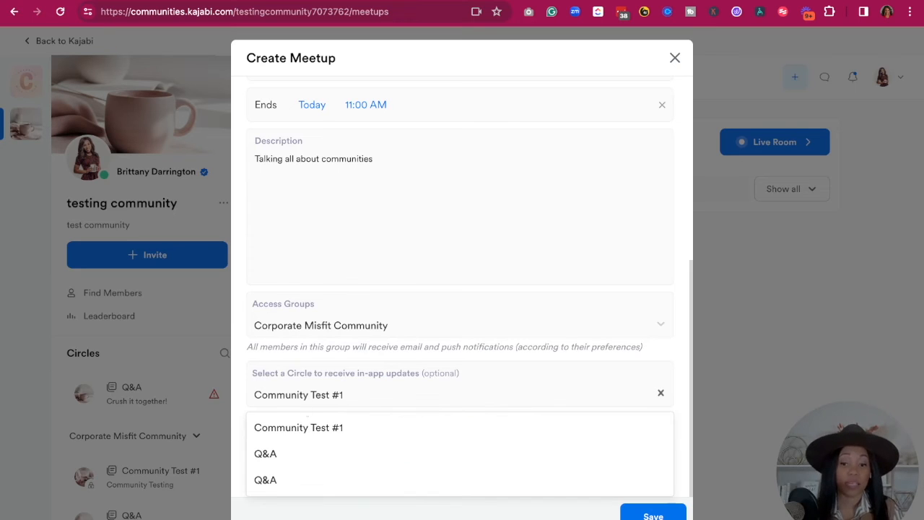
pyautogui.click(314, 433)
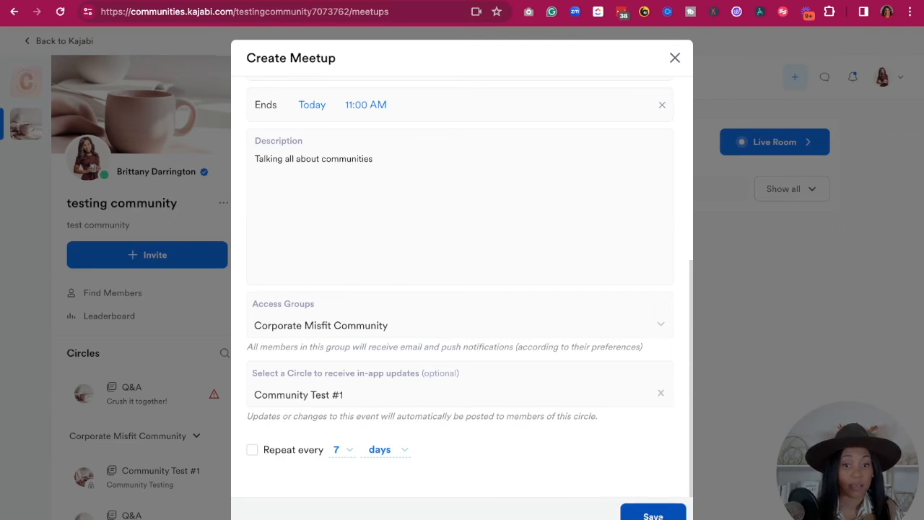
pyautogui.click(654, 514)
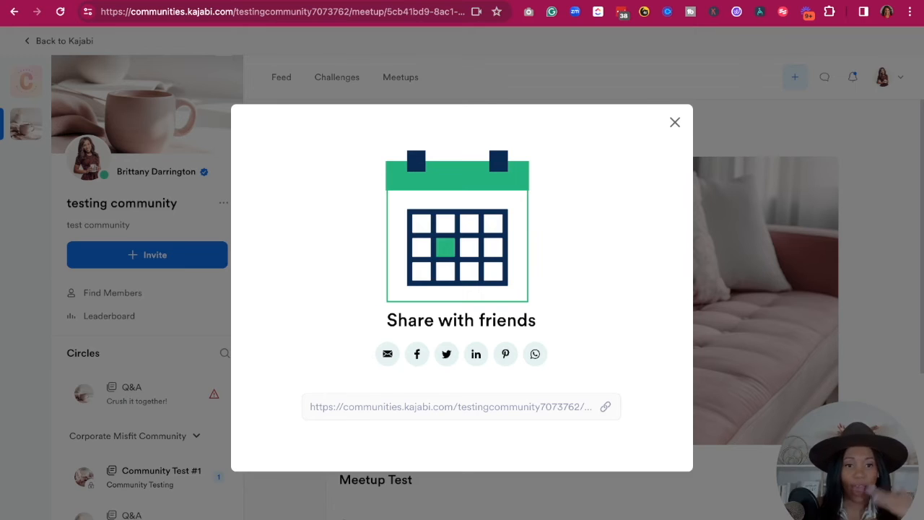
# Dismiss the meetup sharing dialog and review the new meetup's page and its invitation post in the community feed
pyautogui.press('Escape')
pyautogui.scroll(-3, 438, 281)
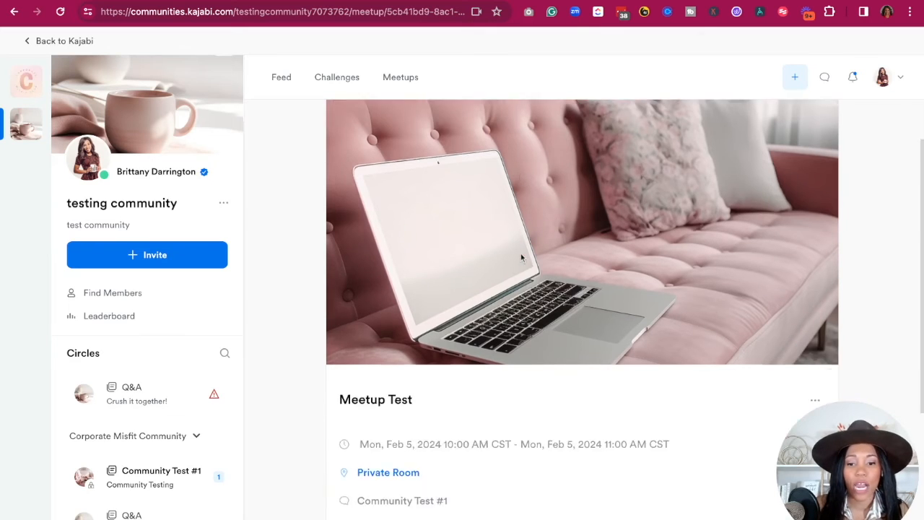
pyautogui.scroll(-1, 448, 332)
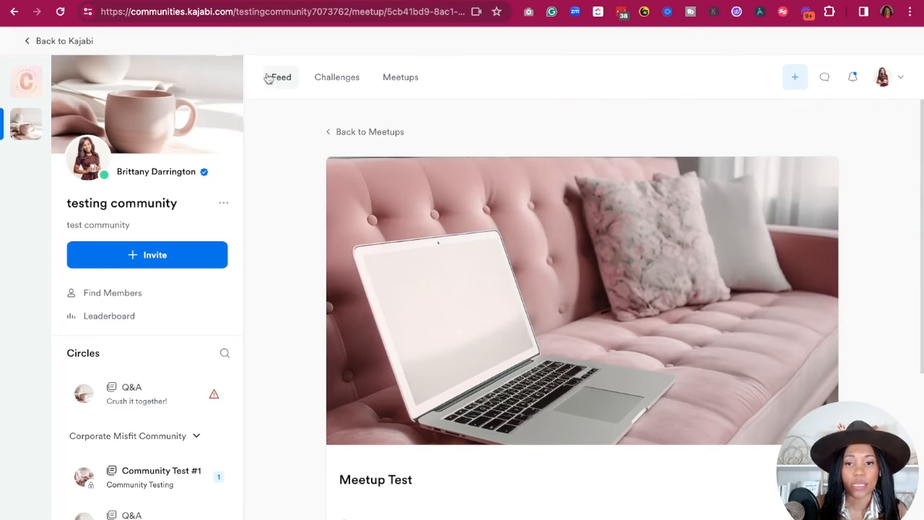
pyautogui.click(279, 79)
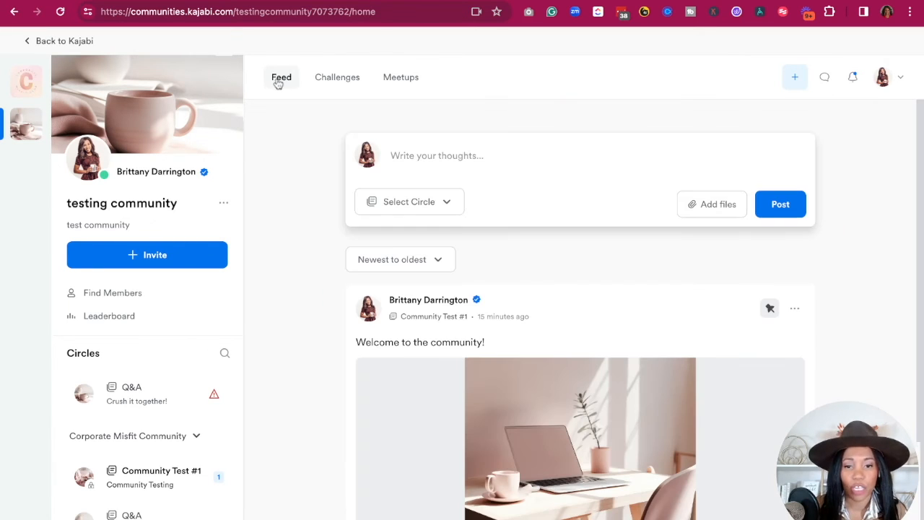
pyautogui.scroll(-4, 543, 310)
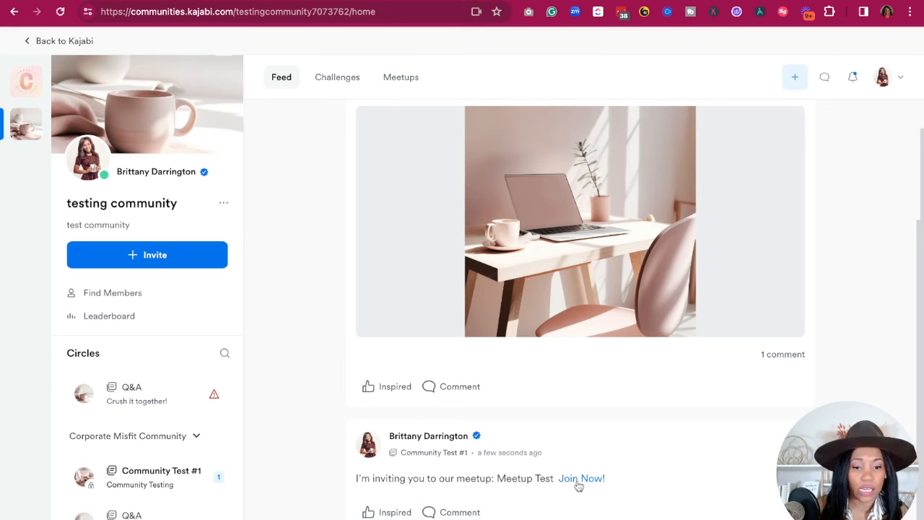
pyautogui.scroll(3, 614, 401)
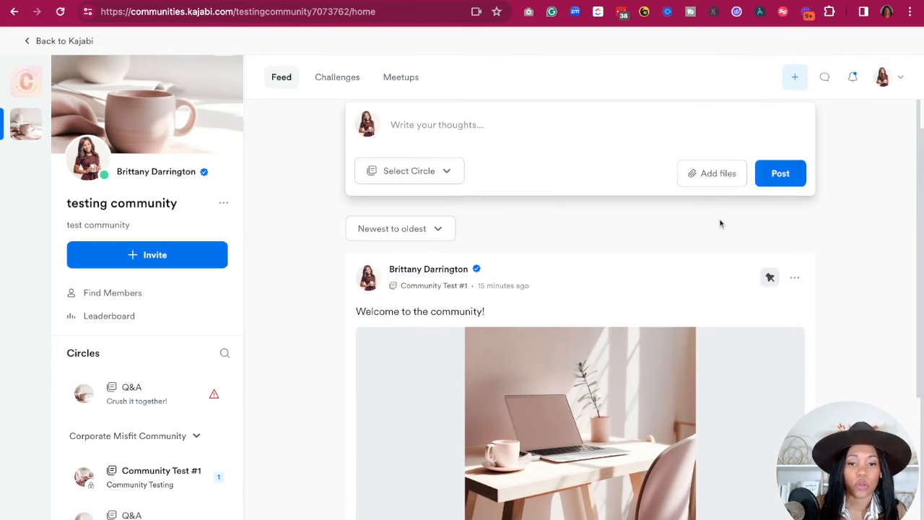
pyautogui.scroll(1, 719, 223)
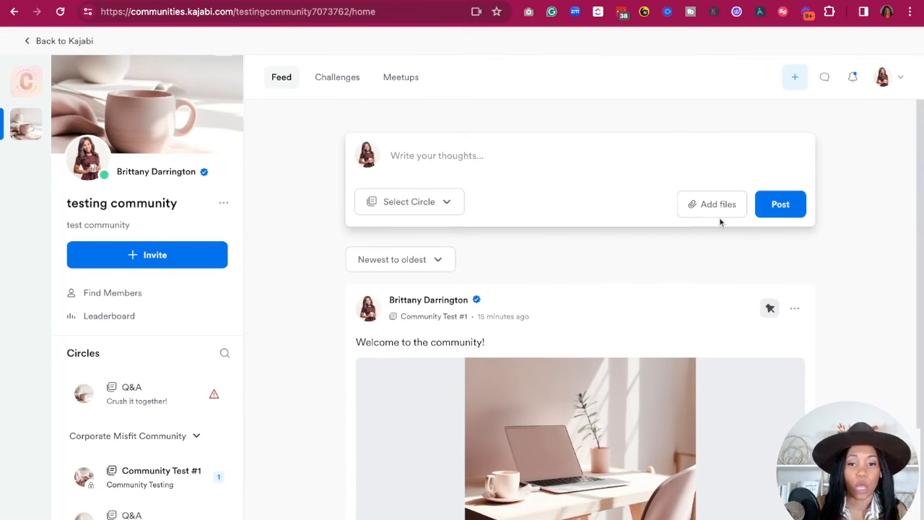
# Review the Meetup Test card in the meetups list, including its details and attendance options
pyautogui.click(401, 77)
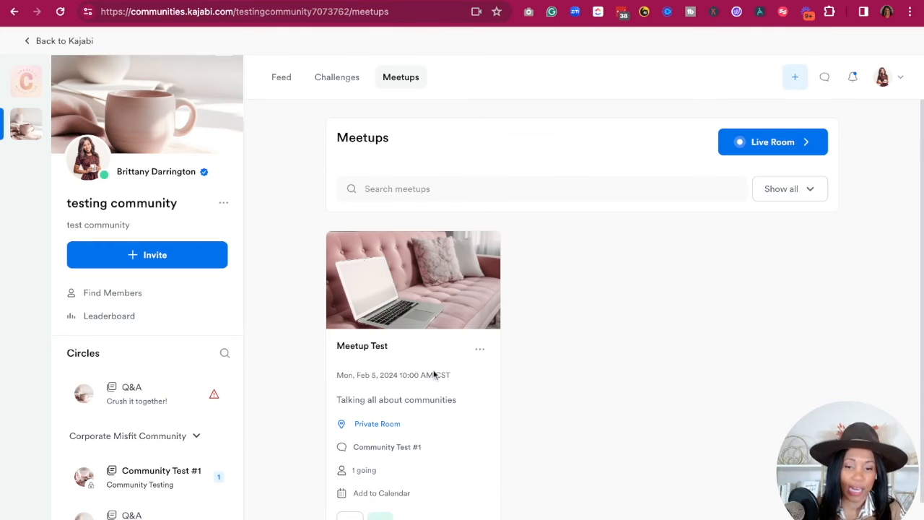
pyautogui.scroll(-1, 438, 365)
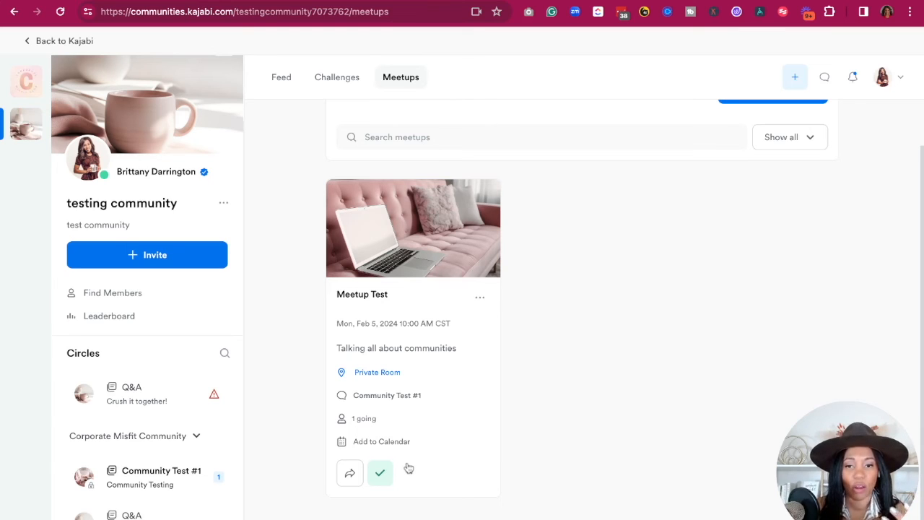
pyautogui.scroll(1, 518, 367)
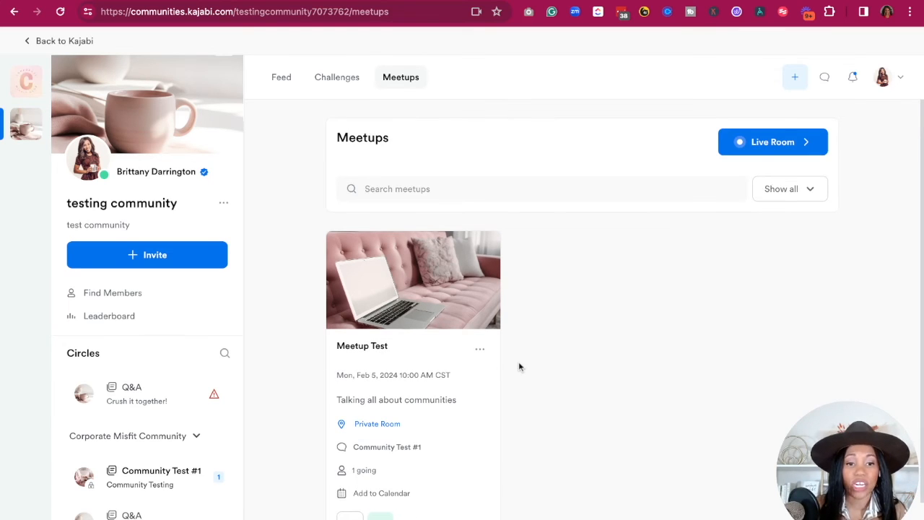
# Enter the community's Live Room with camera and microphone access allowed, and dismiss the prompt to record the meeting
pyautogui.click(773, 142)
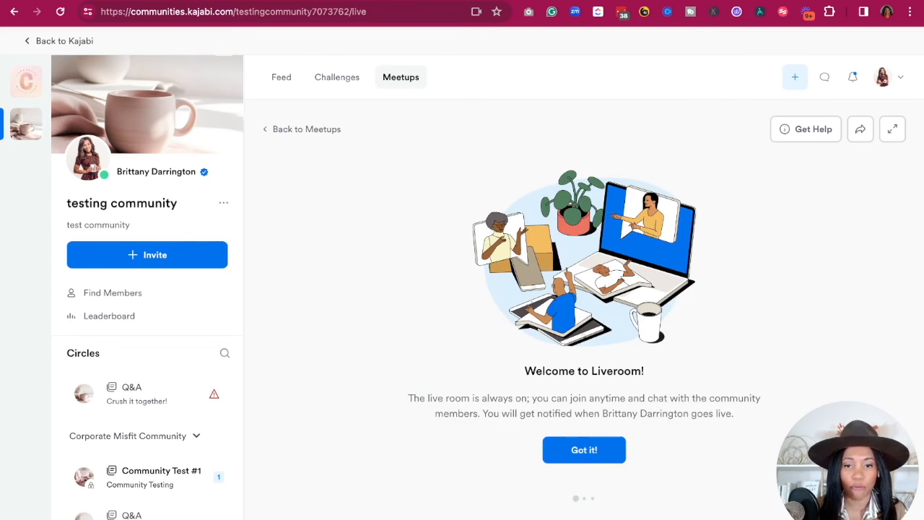
pyautogui.click(584, 454)
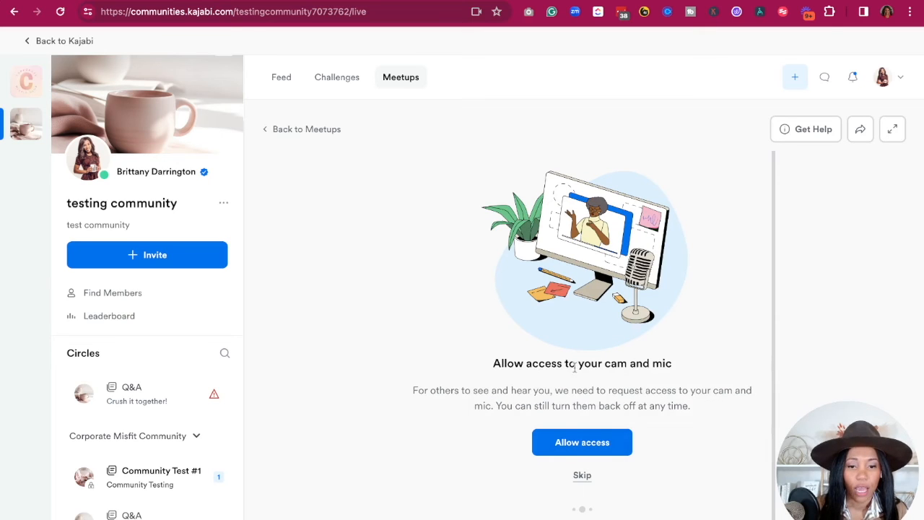
pyautogui.click(578, 436)
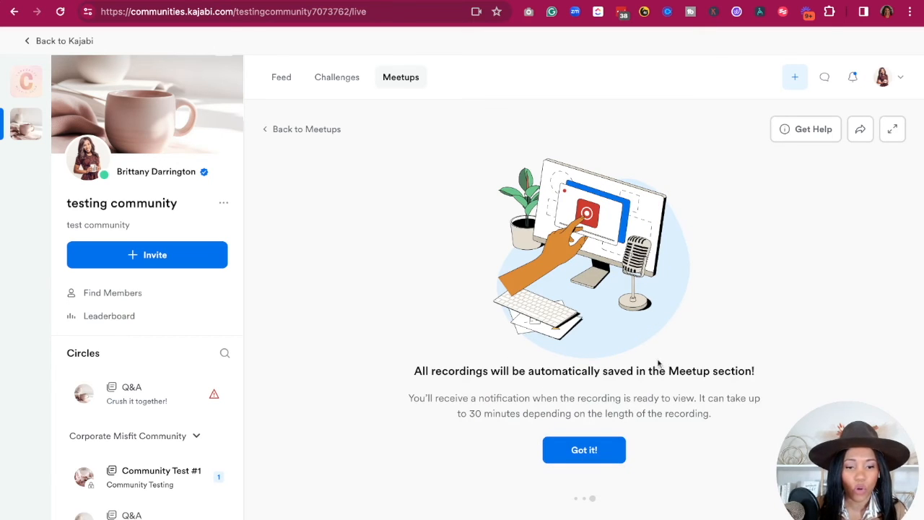
pyautogui.click(566, 455)
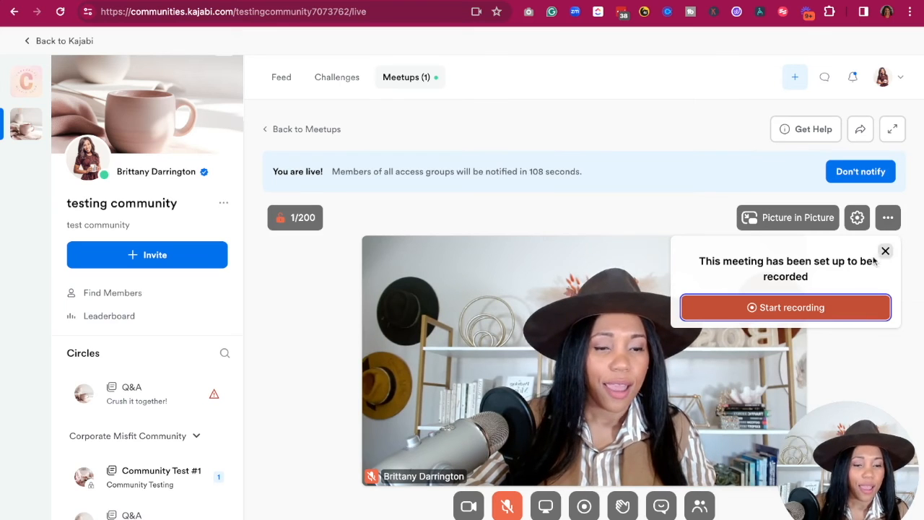
pyautogui.click(835, 313)
# Examine the Live Room's camera options and background effects settings, and close the settings
pyautogui.click(469, 506)
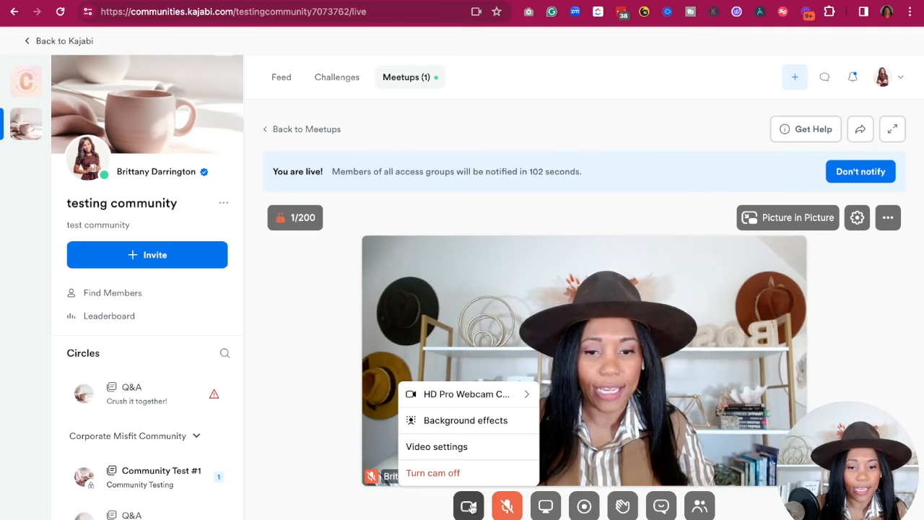
pyautogui.click(452, 420)
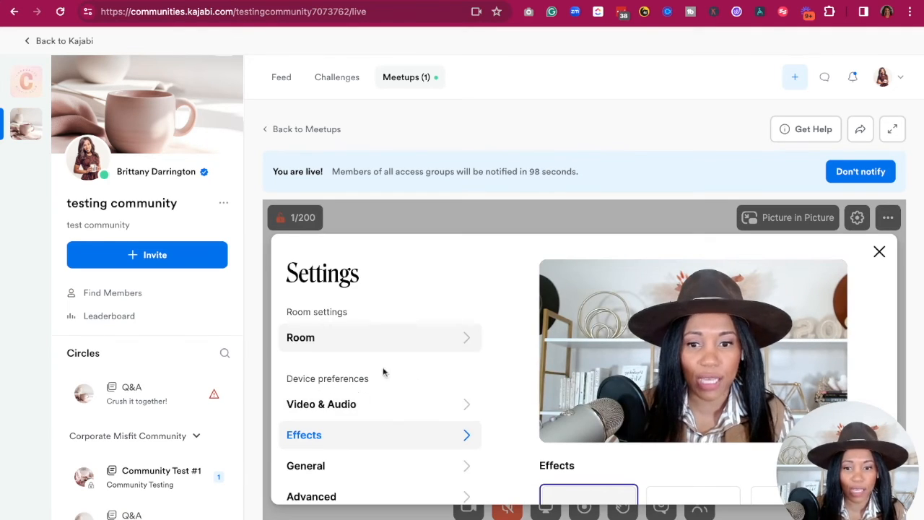
pyautogui.scroll(-1, 365, 463)
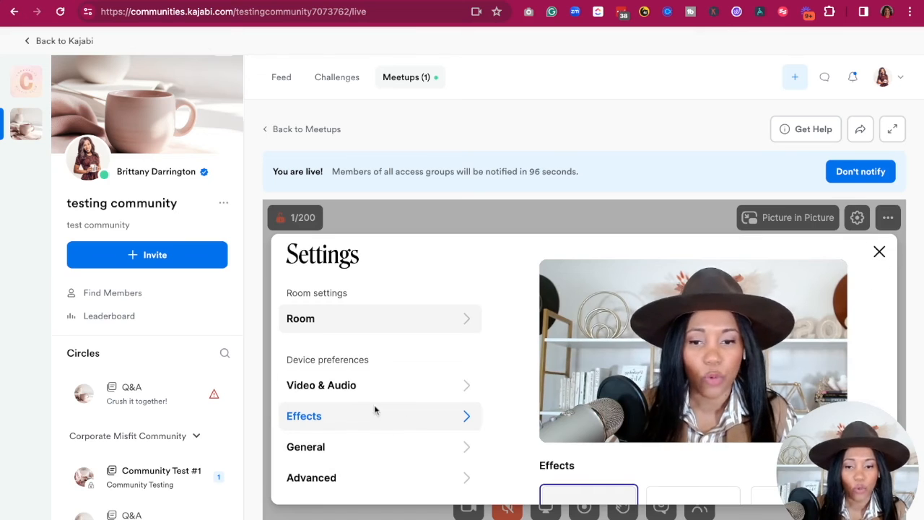
pyautogui.click(879, 251)
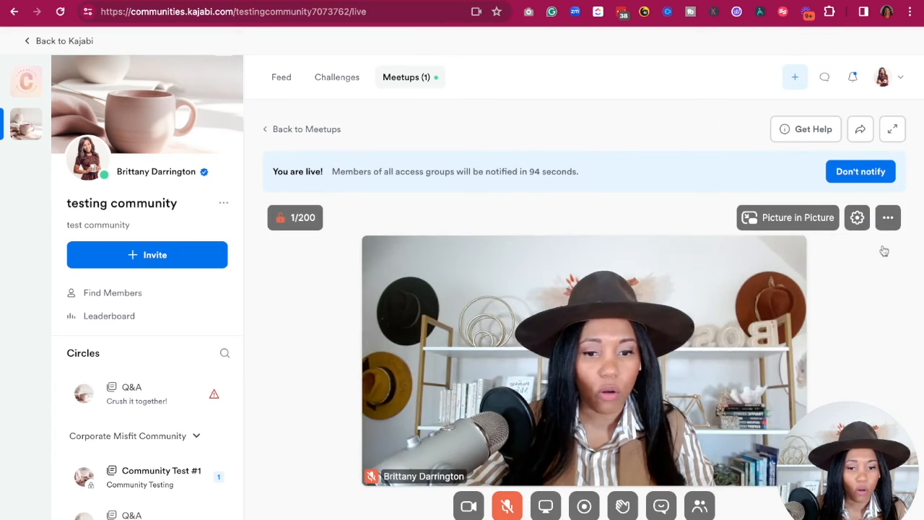
# Check the Live Room's screen sharing introduction without sharing, and view the raise-hand and emoji reaction options
pyautogui.click(547, 508)
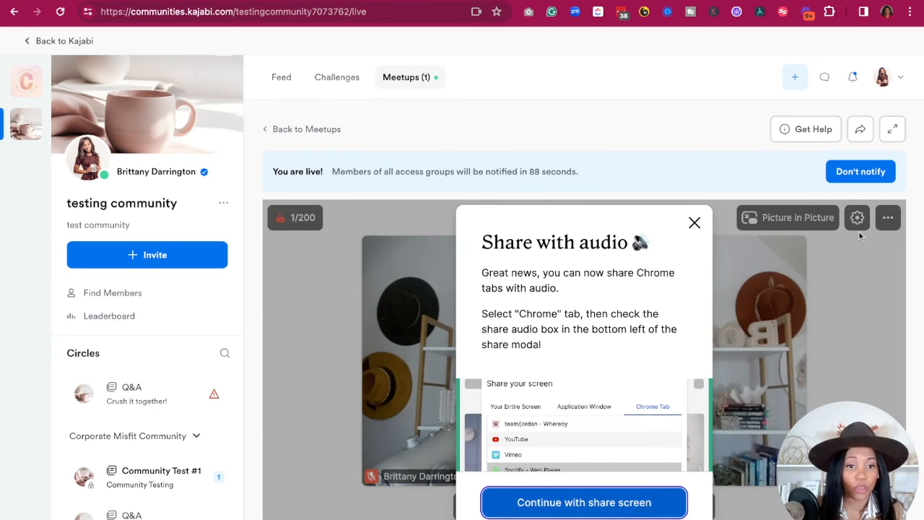
pyautogui.click(694, 223)
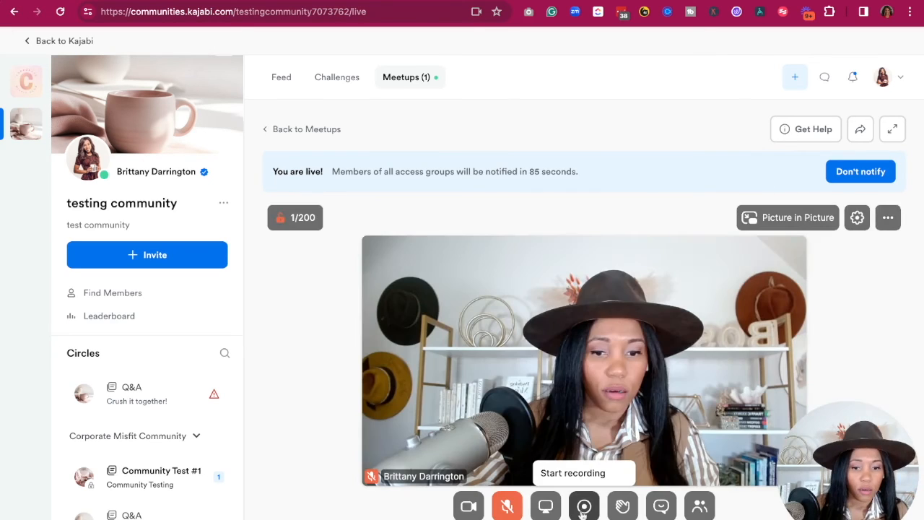
pyautogui.click(623, 507)
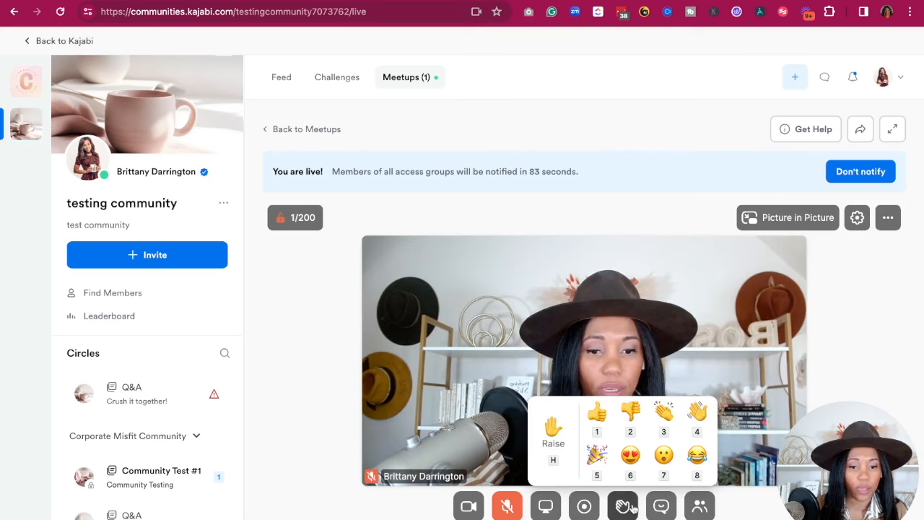
# Raise your hand in the Live Room and try popping out your video tile
pyautogui.click(623, 507)
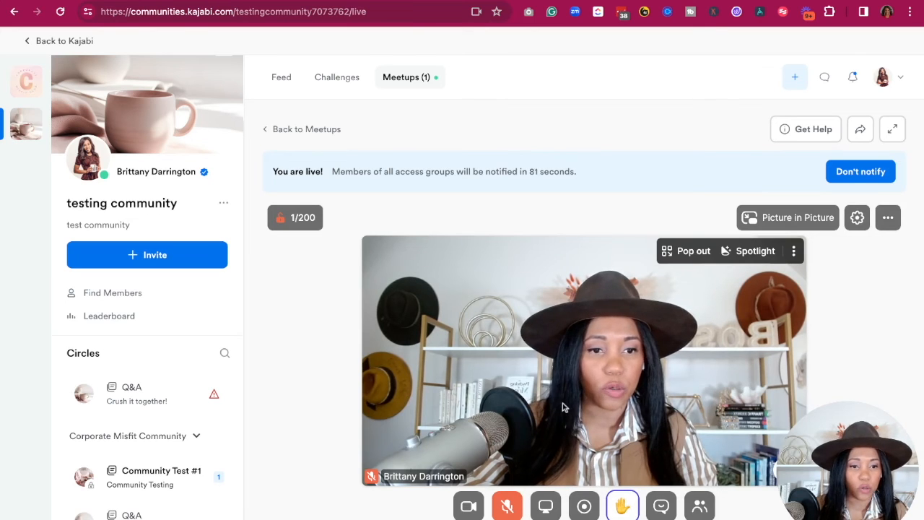
pyautogui.click(684, 251)
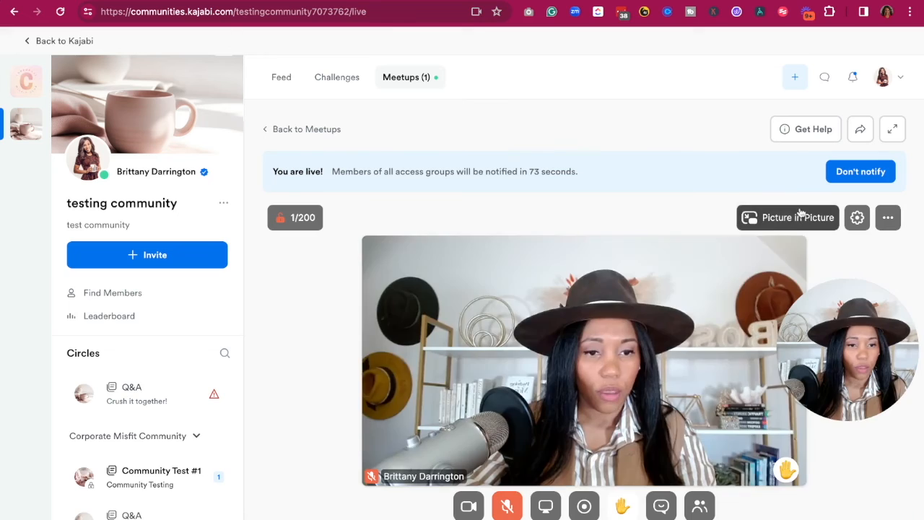
# Start Picture in Picture for the Live Room and pop out your video tile
pyautogui.click(794, 218)
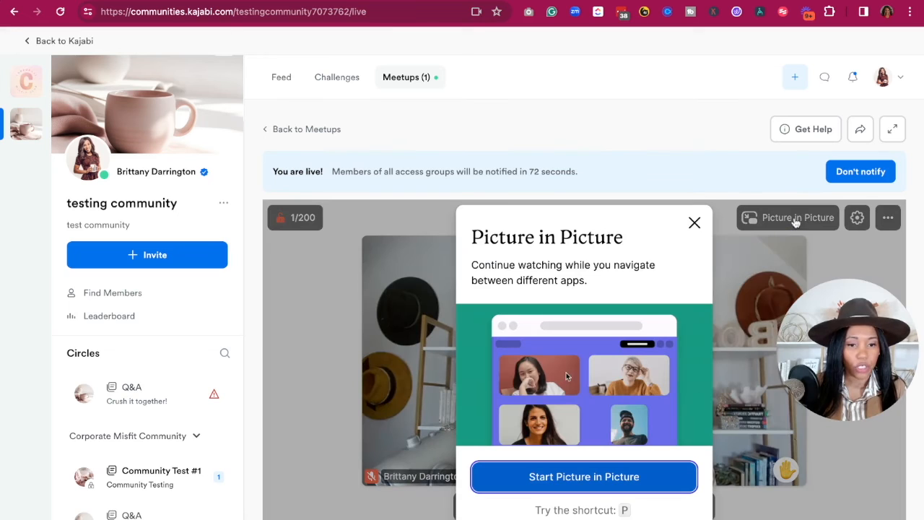
pyautogui.click(558, 482)
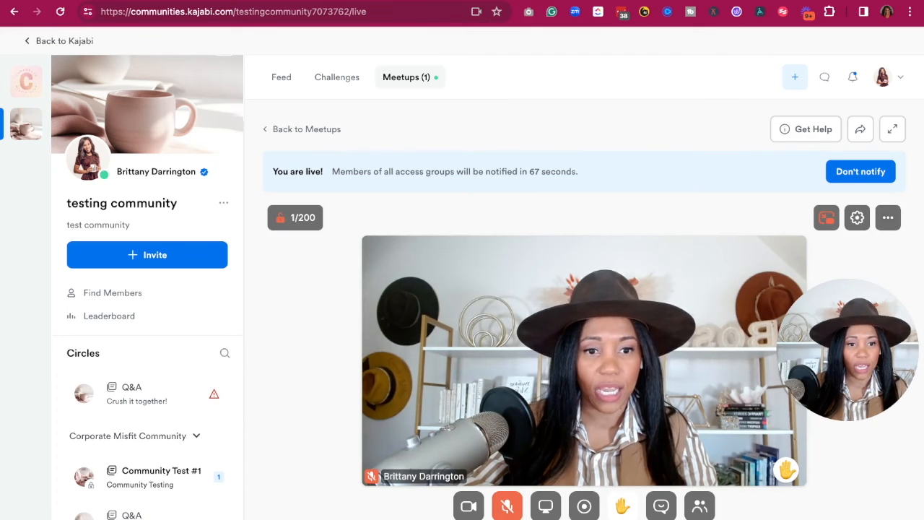
pyautogui.click(685, 250)
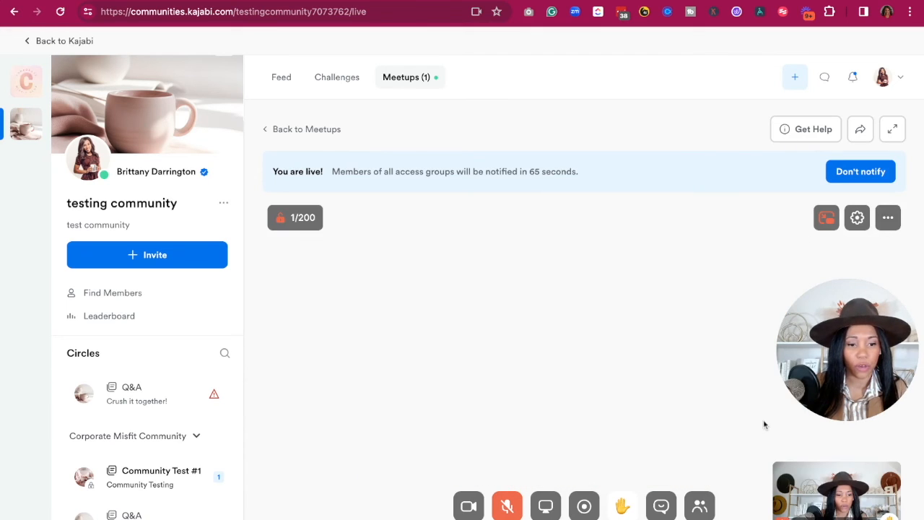
# View the Live Room's chat and its Breakout Groups options without starting a breakout session
pyautogui.click(660, 505)
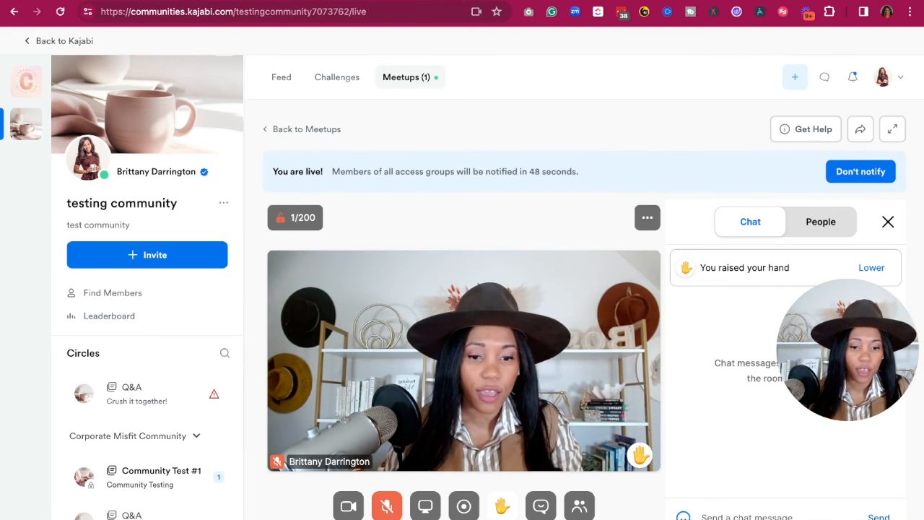
pyautogui.click(580, 510)
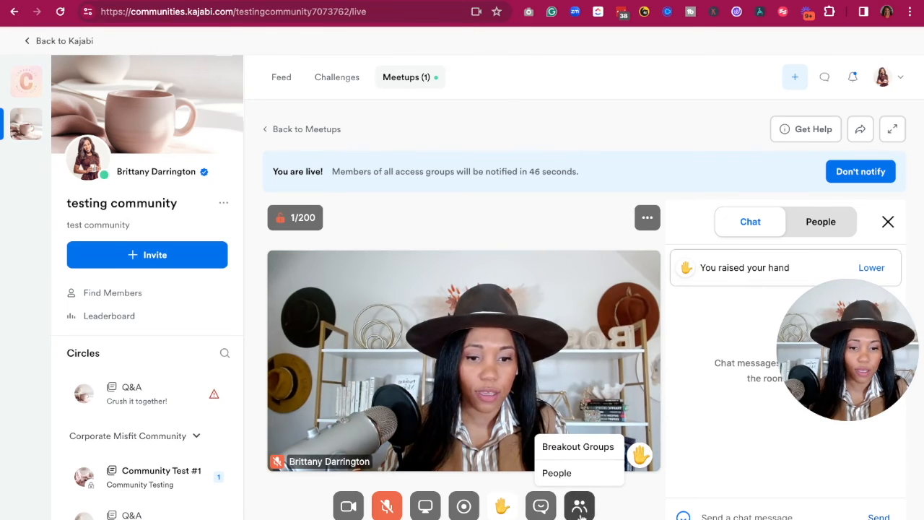
pyautogui.click(585, 446)
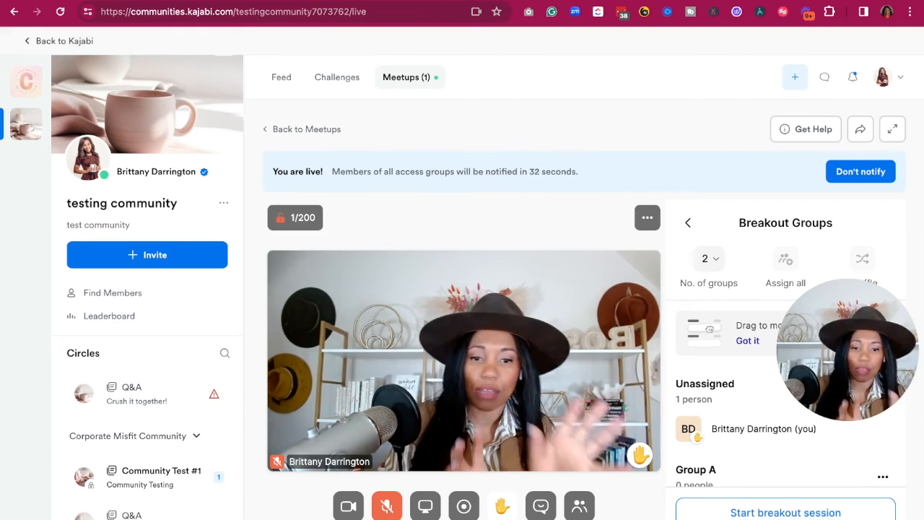
pyautogui.click(687, 222)
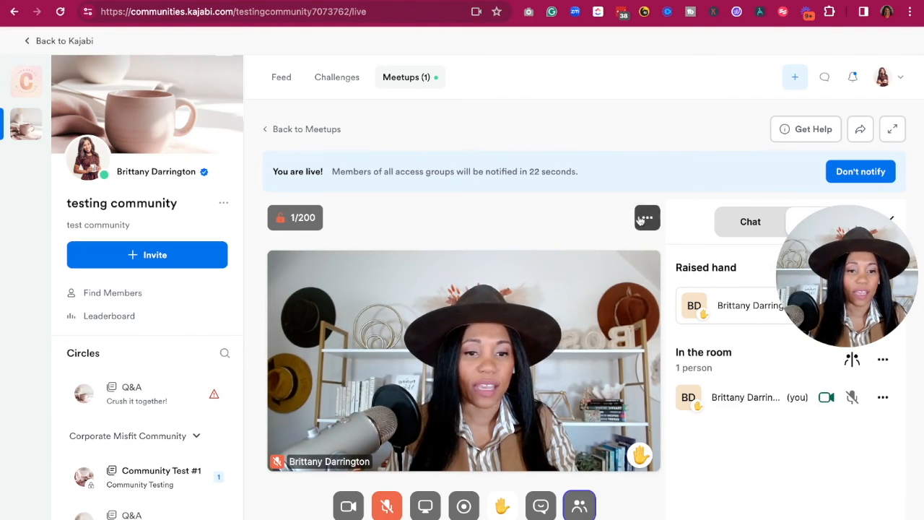
# Show the meeting timer in the Live Room
pyautogui.click(639, 219)
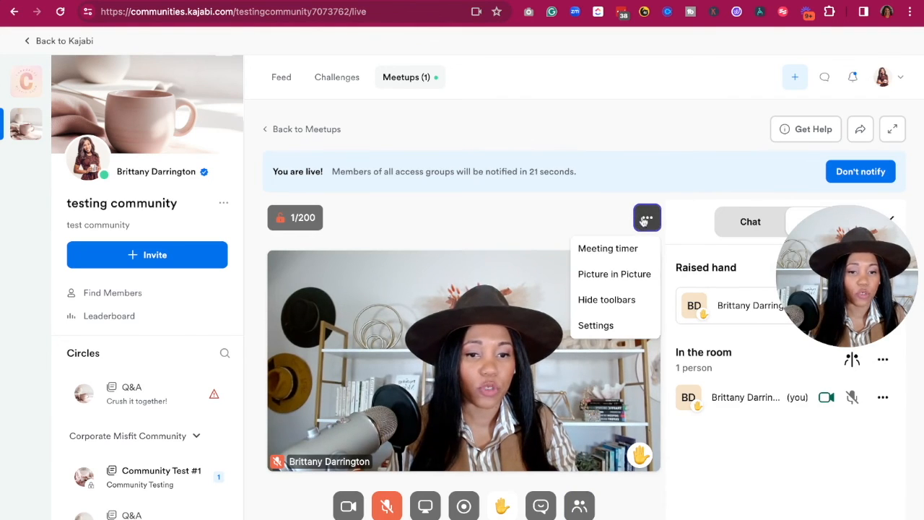
pyautogui.click(608, 249)
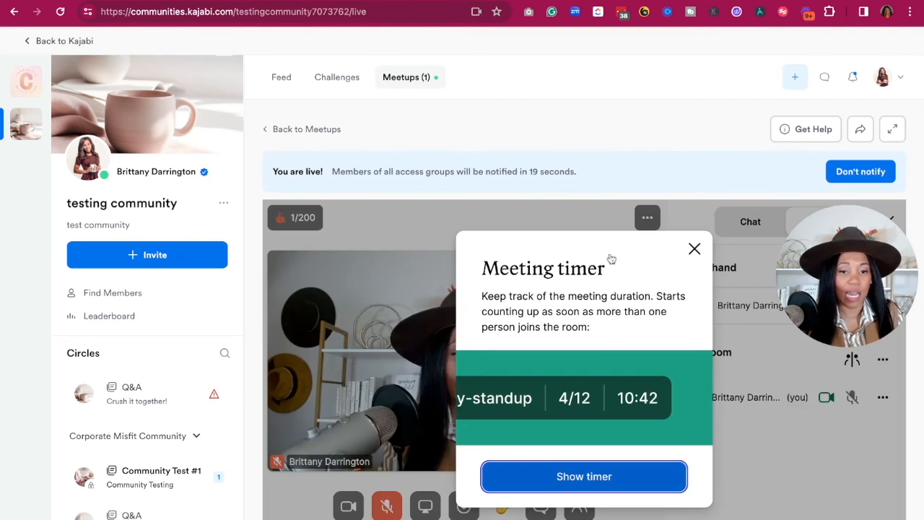
pyautogui.click(566, 482)
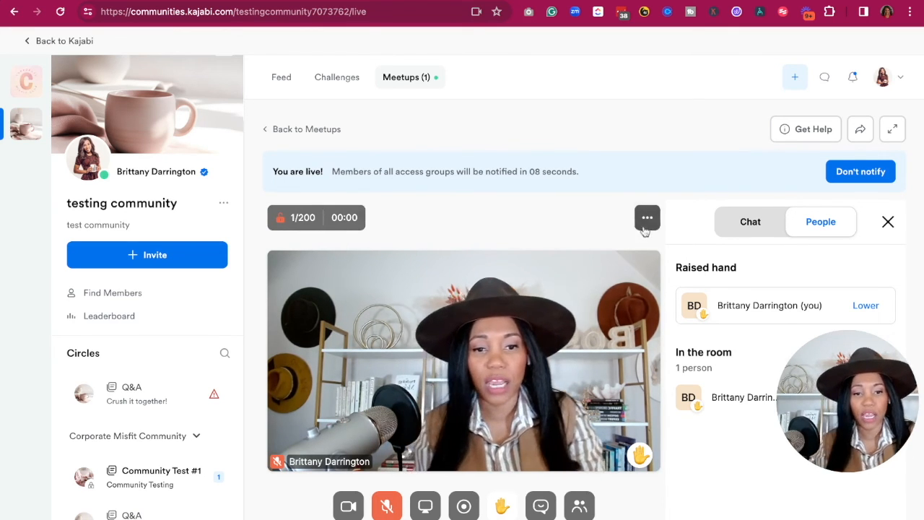
# Examine the Live Room's General, Advanced, Video & Audio and Room settings, and close the settings
pyautogui.click(647, 217)
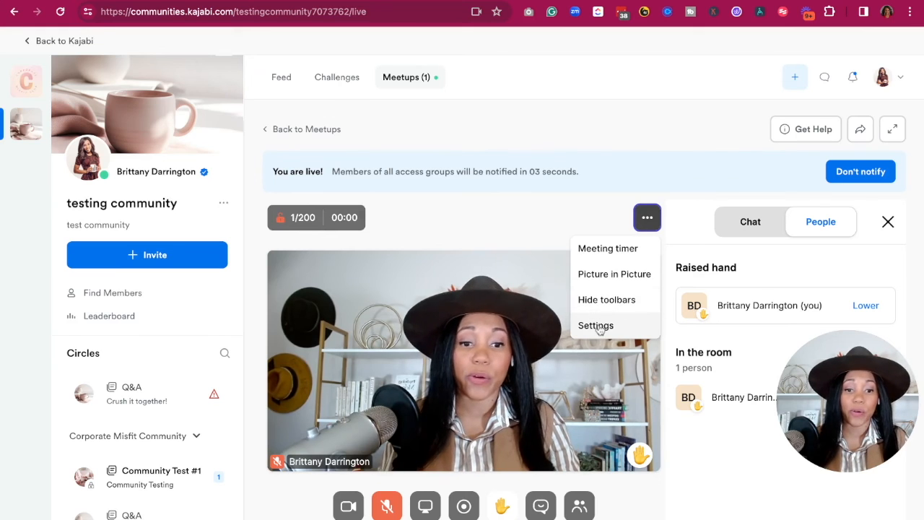
pyautogui.click(597, 326)
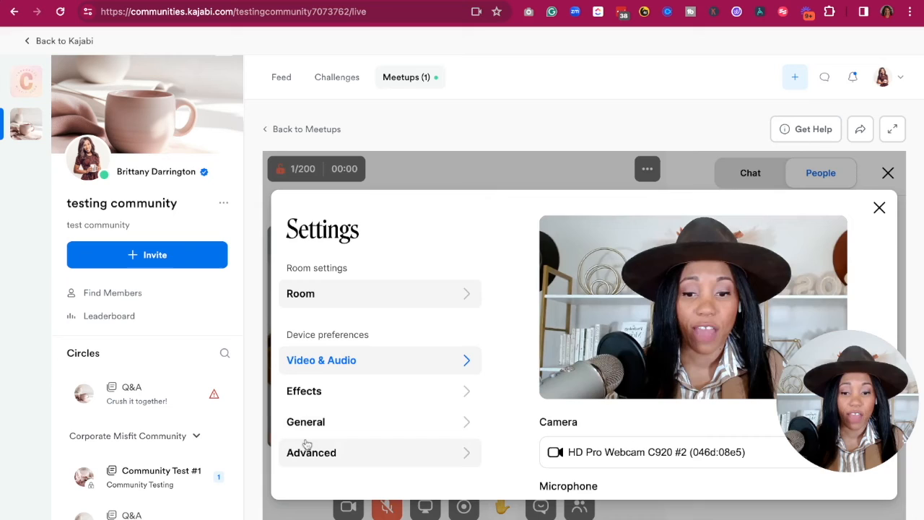
pyautogui.click(458, 425)
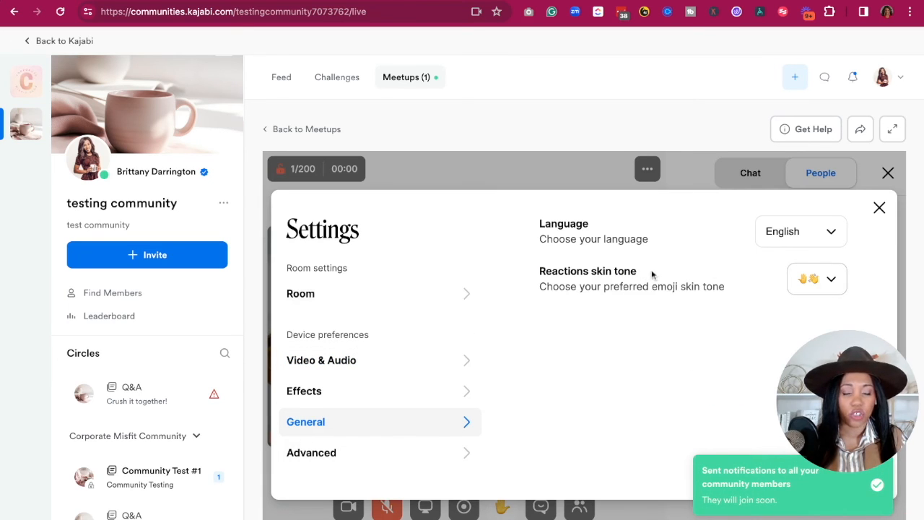
pyautogui.click(431, 458)
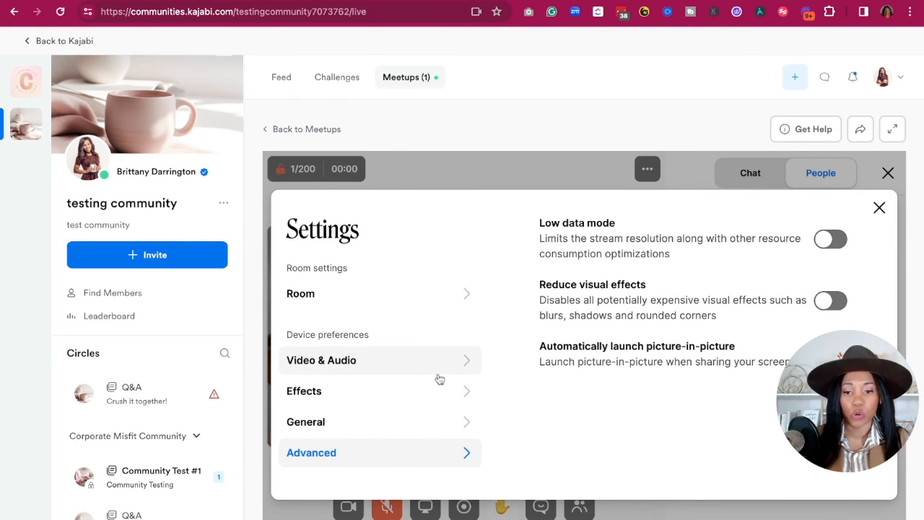
pyautogui.click(464, 366)
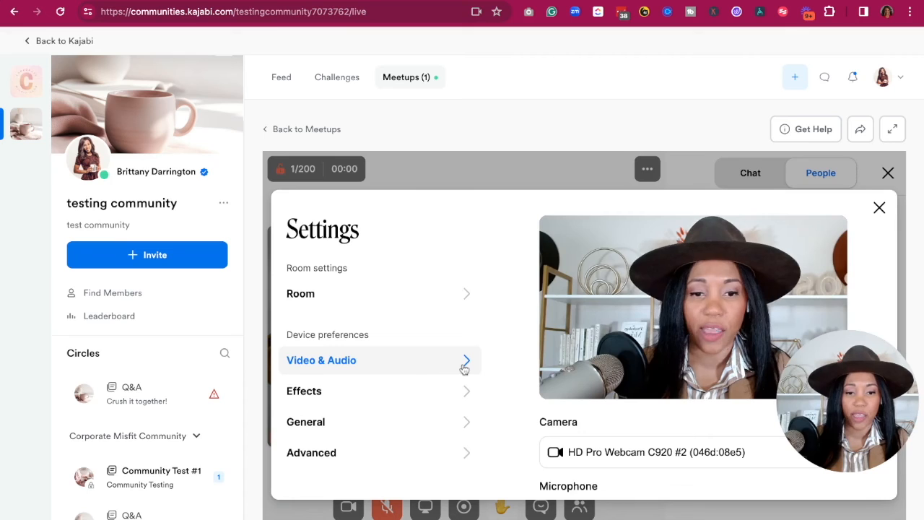
pyautogui.click(464, 293)
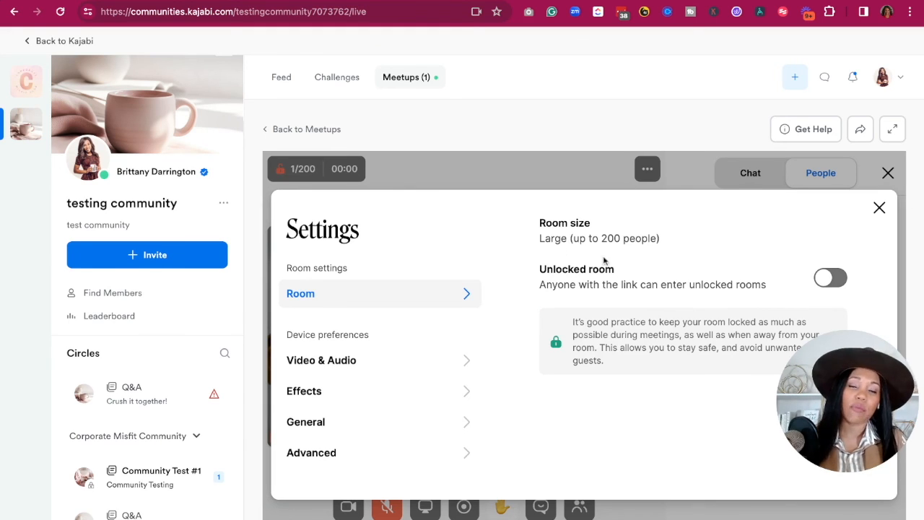
pyautogui.click(881, 208)
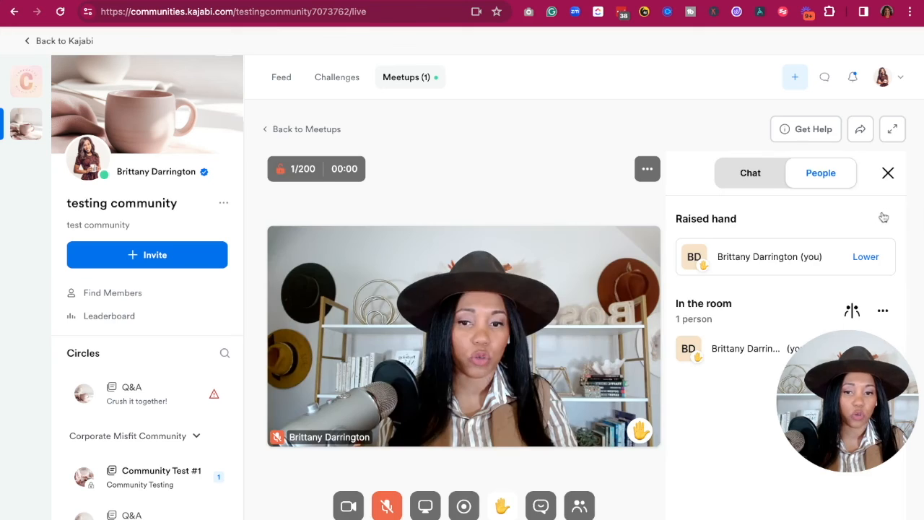
# Record a short test clip of the Live Room meeting and stop the recording
pyautogui.click(463, 507)
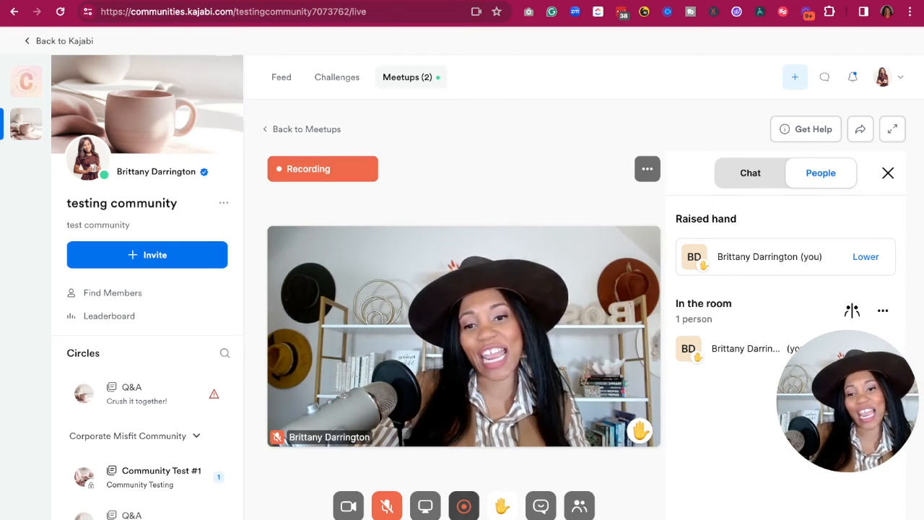
pyautogui.moveTo(436, 310)
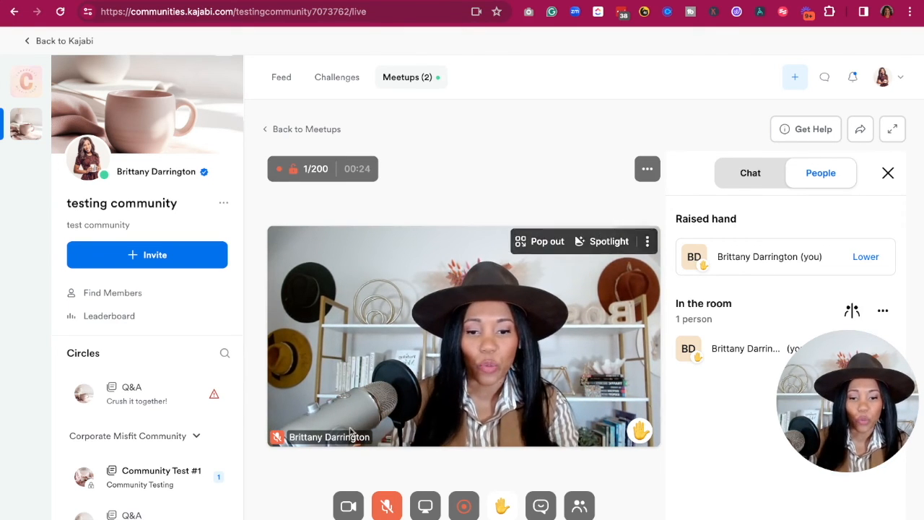
pyautogui.click(464, 506)
pyautogui.click(452, 472)
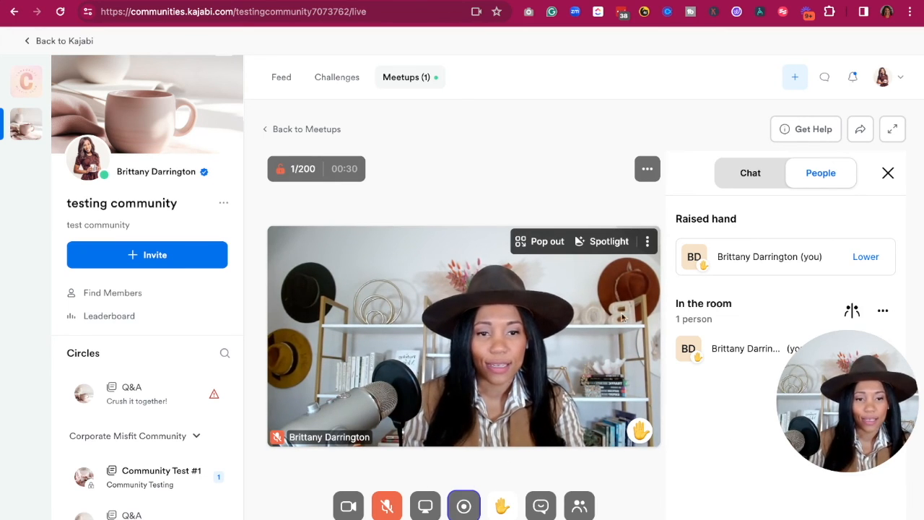
# Close the list of people in the room and leave the Live Room, confirming the exit
pyautogui.click(887, 172)
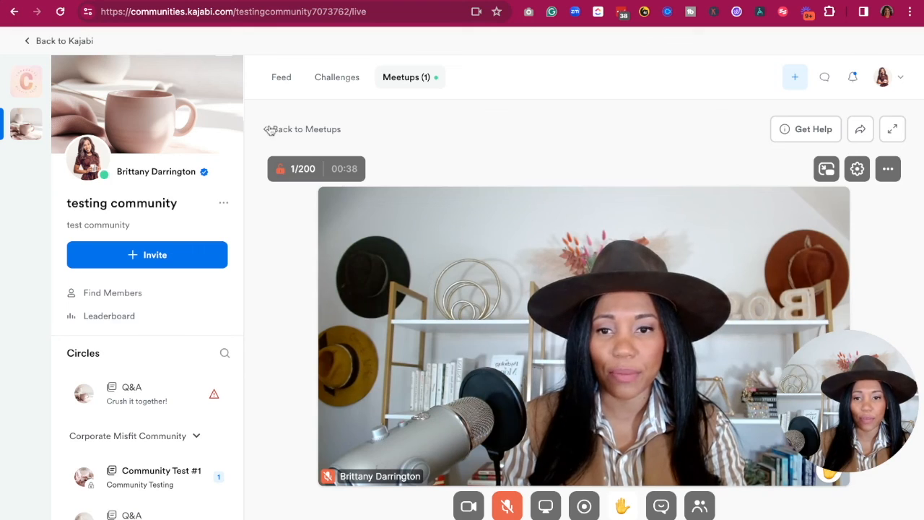
pyautogui.click(270, 129)
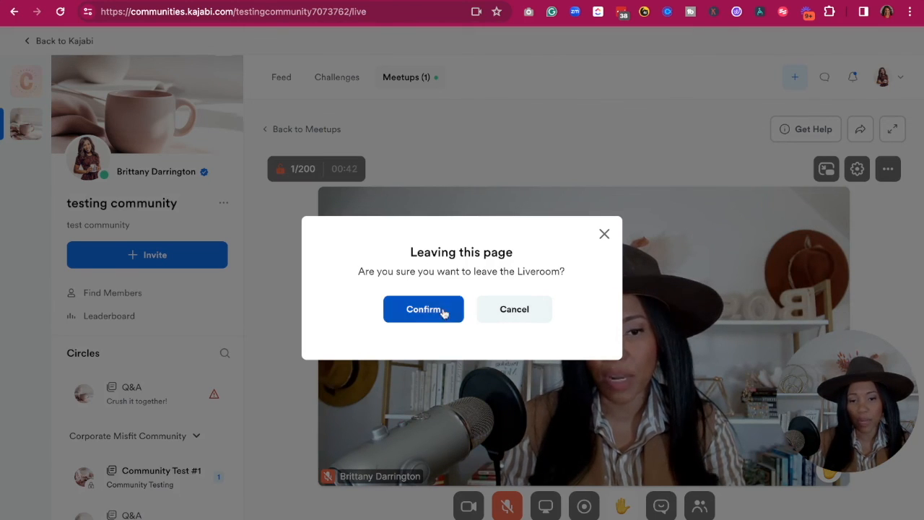
pyautogui.click(433, 313)
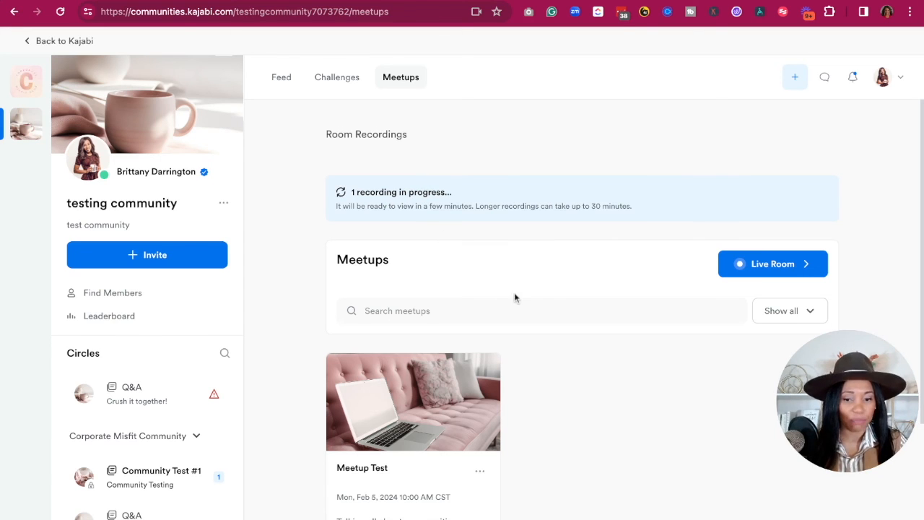
# Look through the Meetups page and reload it to check the Room Recordings section for the test clip
pyautogui.scroll(-3, 515, 297)
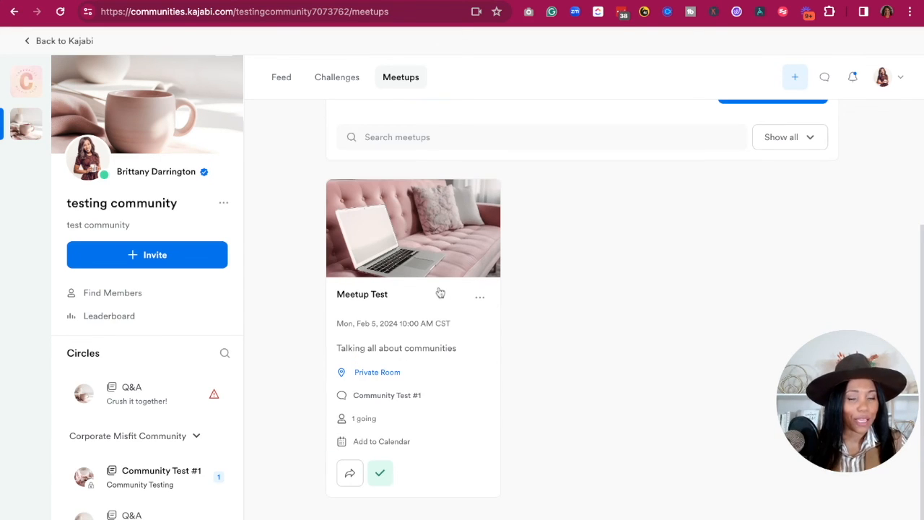
pyautogui.scroll(3, 440, 292)
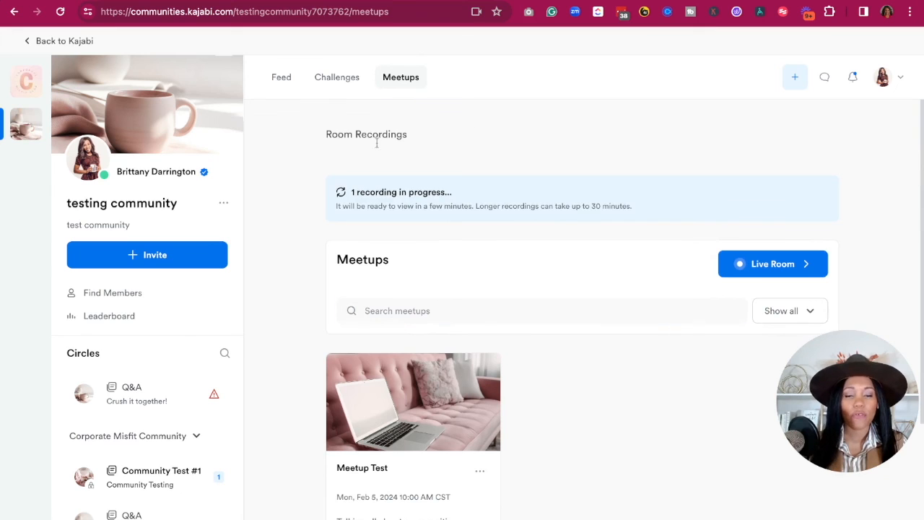
pyautogui.click(397, 81)
pyautogui.moveTo(415, 199)
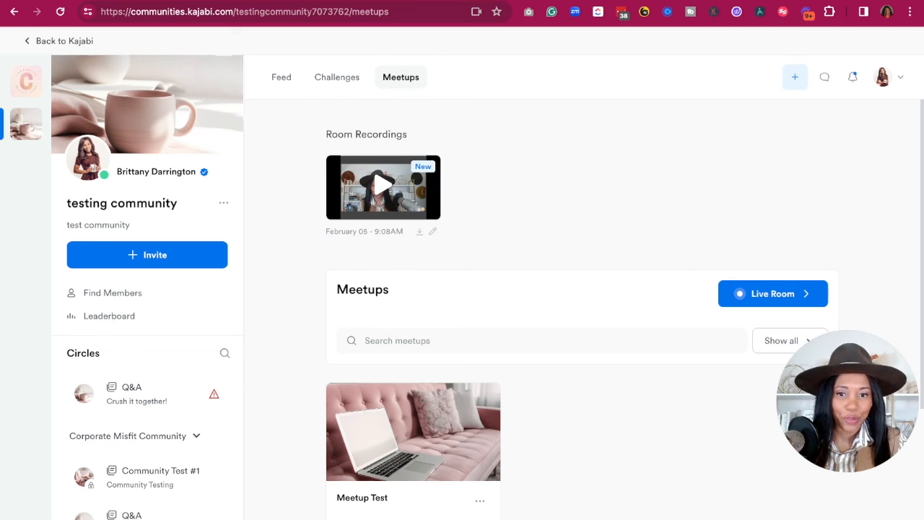
# Play the new room recording and view its playback options, and return to the community feed to see the welcome post
pyautogui.click(414, 199)
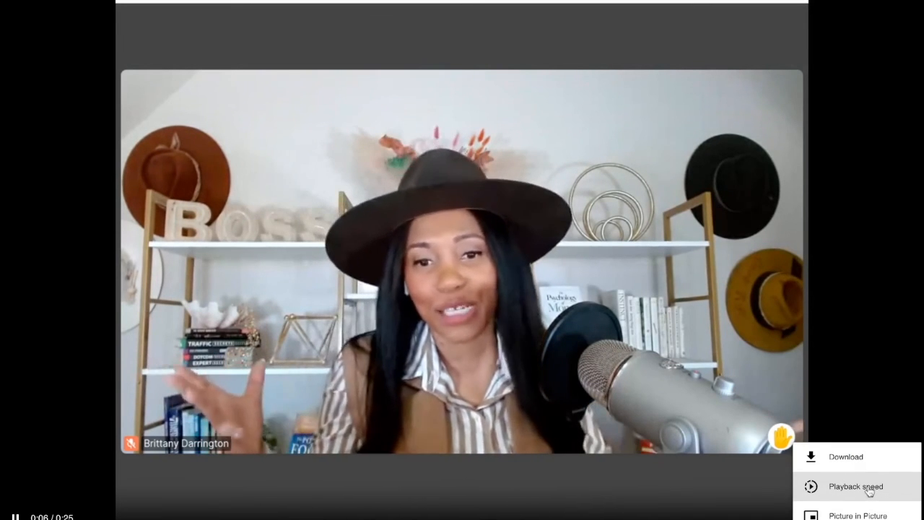
pyautogui.click(856, 329)
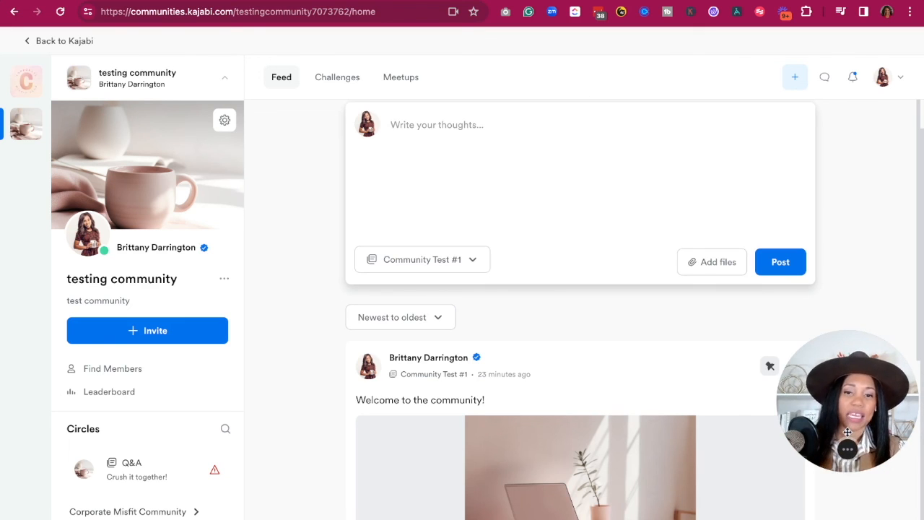
pyautogui.scroll(-3, 649, 130)
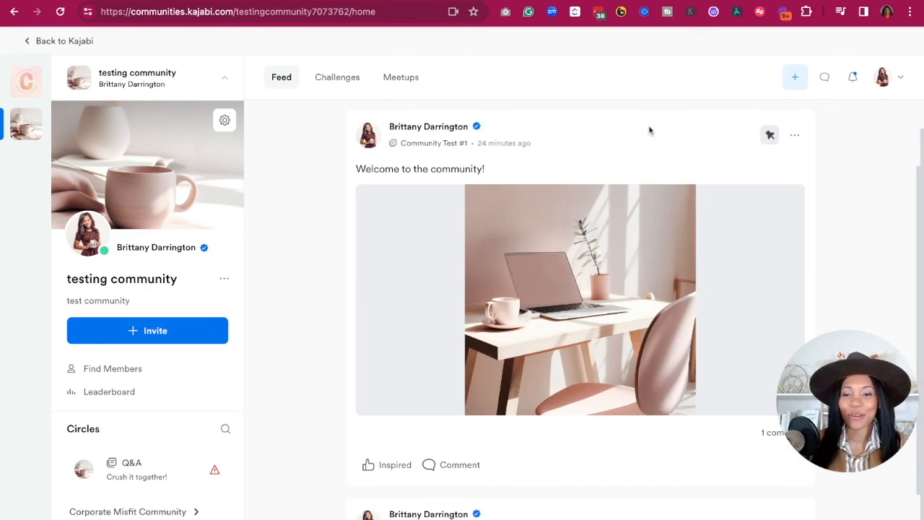